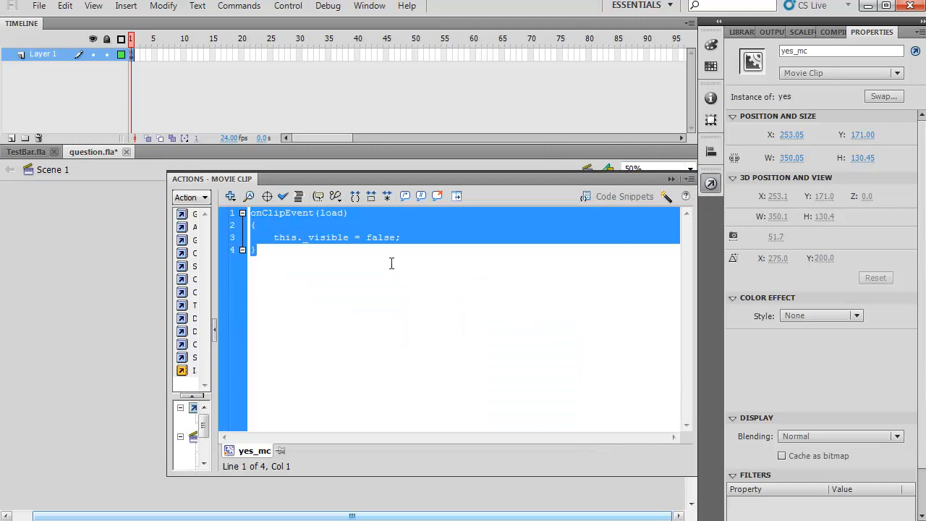
Step: Check the instance names of the YES and NO movie clips on the stage
{"action": "left_click", "coordinate": [711, 183]}
{"action": "left_click", "coordinate": [368, 251]}
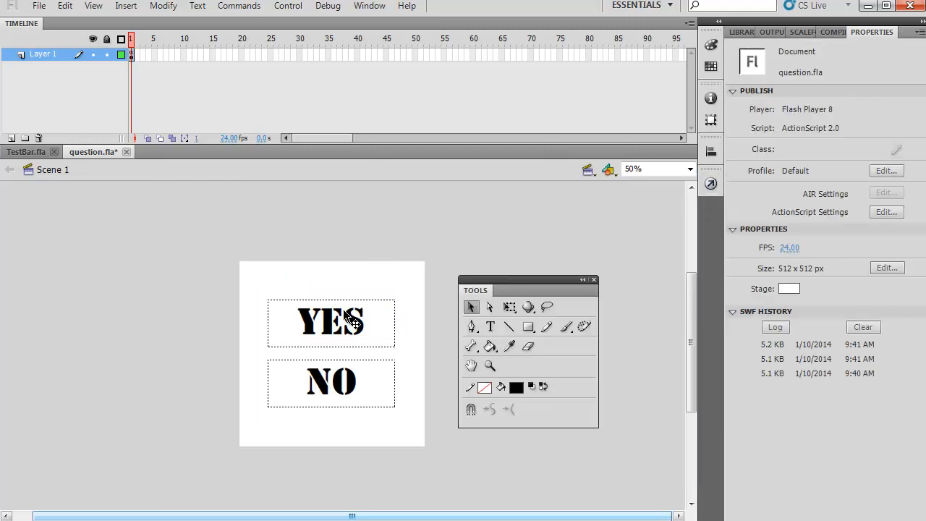
{"action": "left_click", "coordinate": [348, 384]}
{"action": "left_click", "coordinate": [354, 331]}
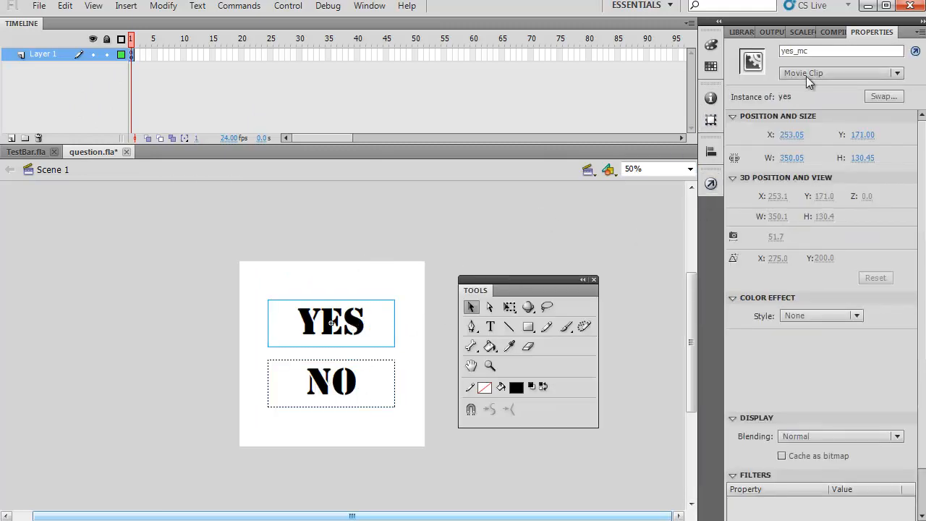
{"action": "left_click", "coordinate": [818, 50]}
{"action": "left_click", "coordinate": [322, 391]}
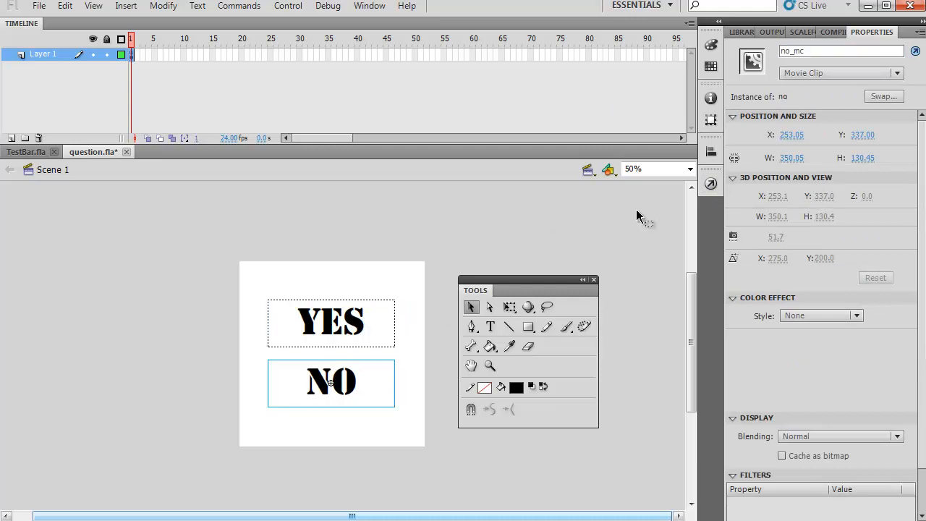
{"action": "left_click", "coordinate": [711, 185]}
{"action": "left_click", "coordinate": [711, 184]}
Step: Review the yesvis and novis functions in the frame 1 script of Layer 1
{"action": "left_click", "coordinate": [133, 55]}
{"action": "left_click", "coordinate": [711, 184]}
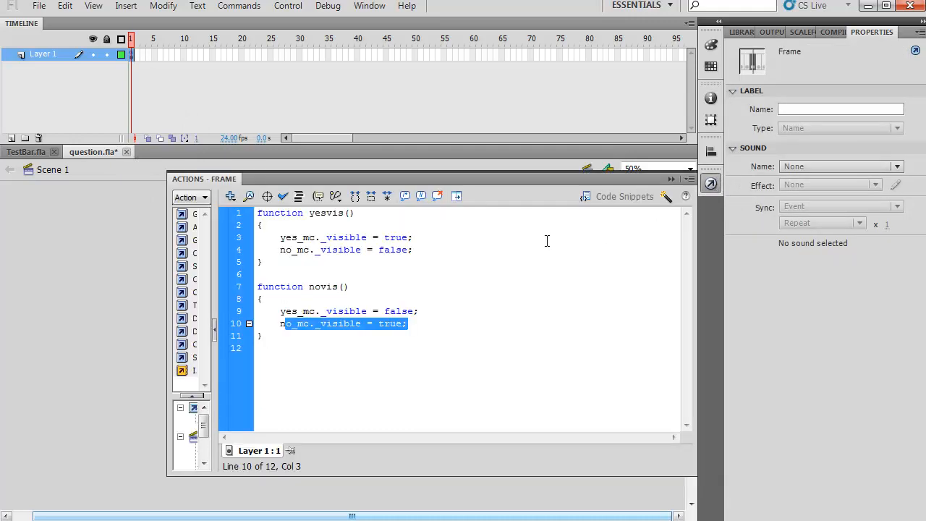
{"action": "left_click_drag", "start_coordinate": [296, 341], "coordinate": [234, 216]}
{"action": "left_click", "coordinate": [388, 239]}
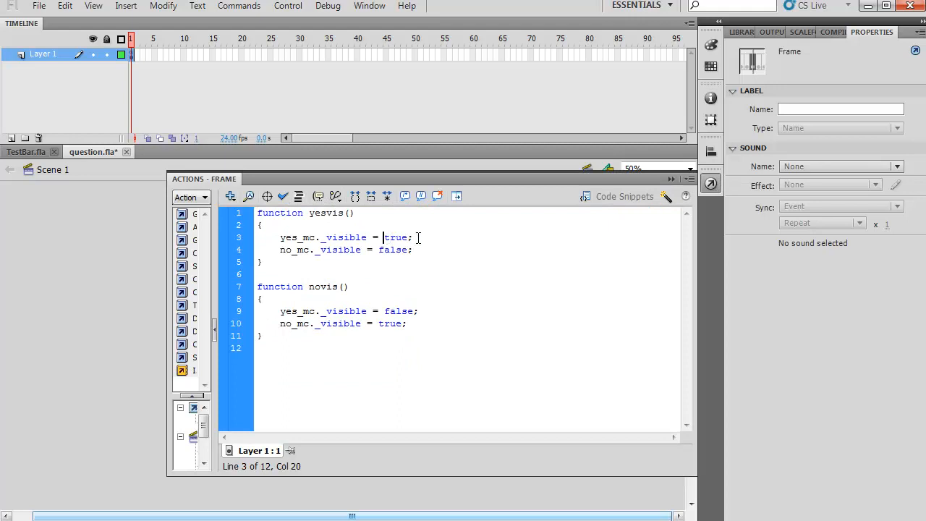
{"action": "left_click_drag", "start_coordinate": [418, 237], "coordinate": [257, 238]}
{"action": "left_click_drag", "start_coordinate": [413, 249], "coordinate": [257, 250]}
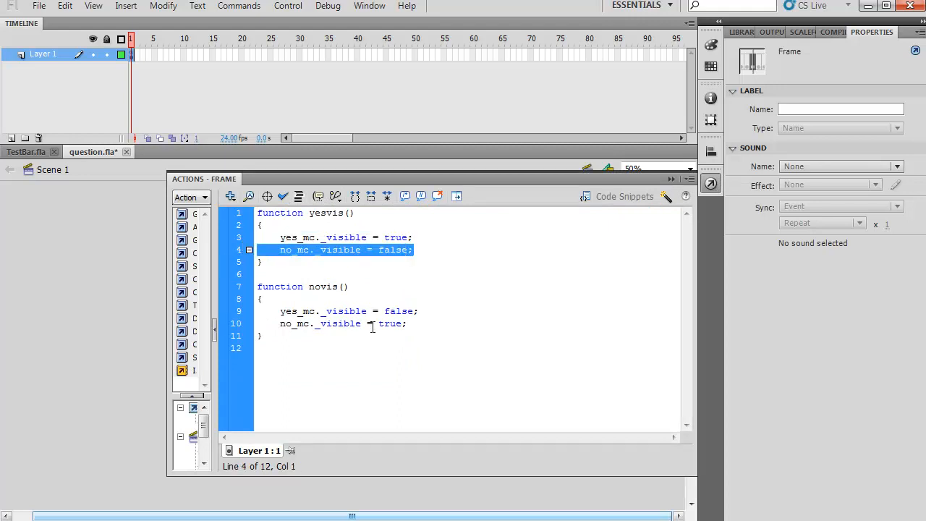
{"action": "left_click_drag", "start_coordinate": [350, 286], "coordinate": [214, 288]}
{"action": "left_click_drag", "start_coordinate": [432, 311], "coordinate": [256, 312]}
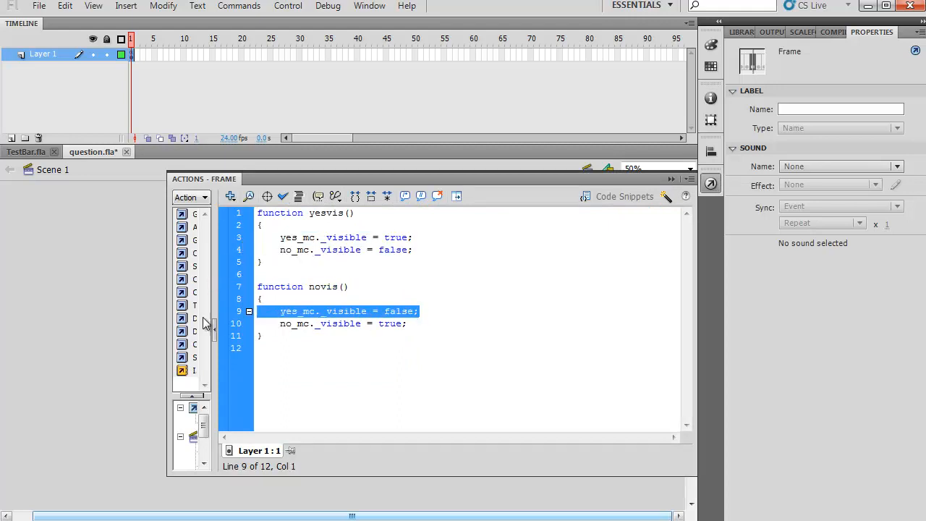
{"action": "left_click_drag", "start_coordinate": [416, 324], "coordinate": [190, 331]}
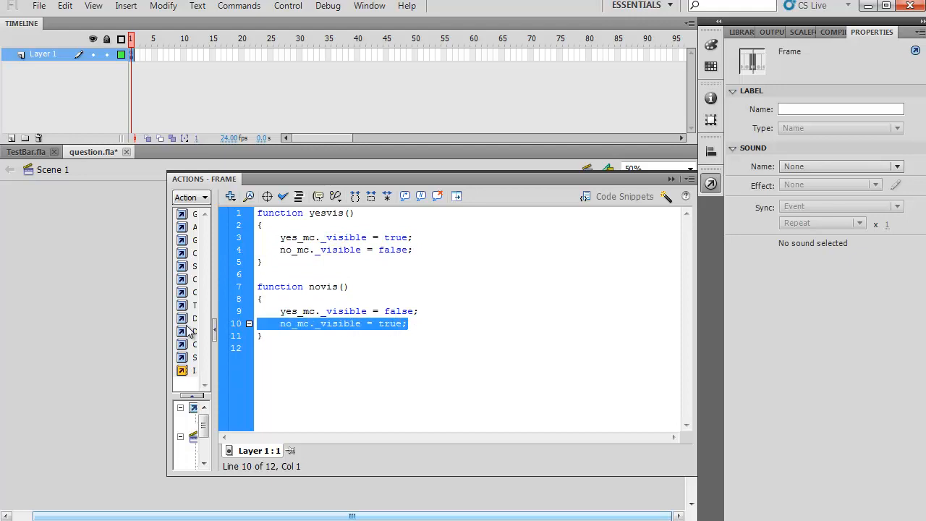
{"action": "left_click", "coordinate": [709, 185]}
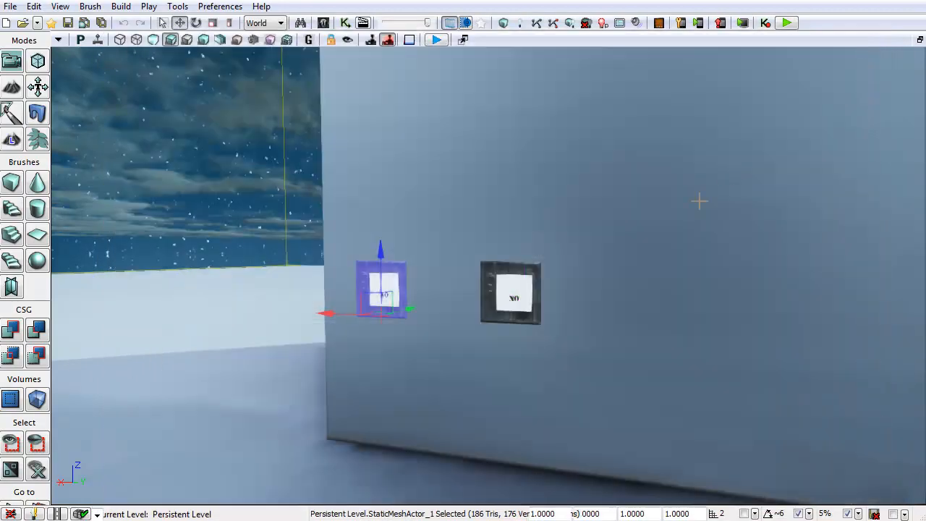
Step: Switch to the Unreal editor and open the Question package from the HUD folder in the Content Browser
{"action": "key", "text": "ctrl+b"}
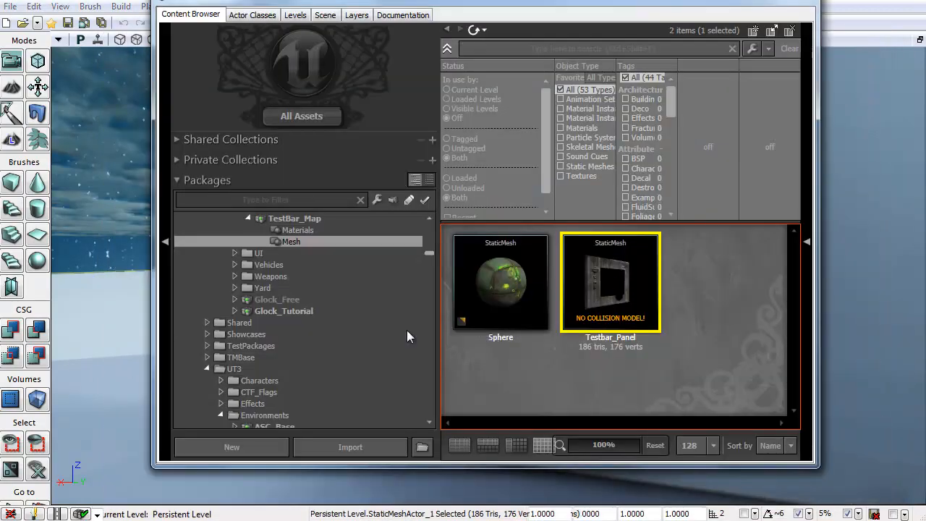
{"action": "left_click_drag", "start_coordinate": [509, 2], "coordinate": [516, 12]}
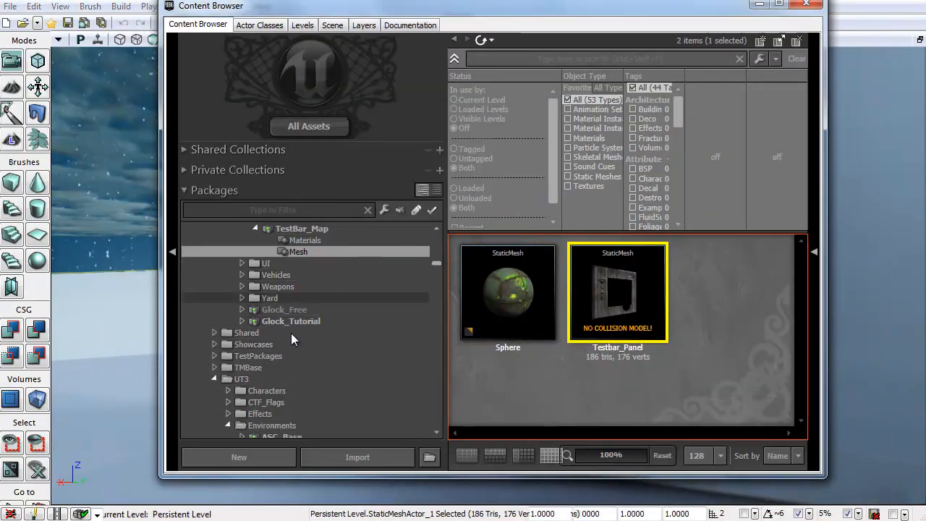
{"action": "scroll", "coordinate": [300, 343], "scroll_direction": "up", "scroll_amount": 12}
{"action": "scroll", "coordinate": [290, 311], "scroll_direction": "up", "scroll_amount": 8}
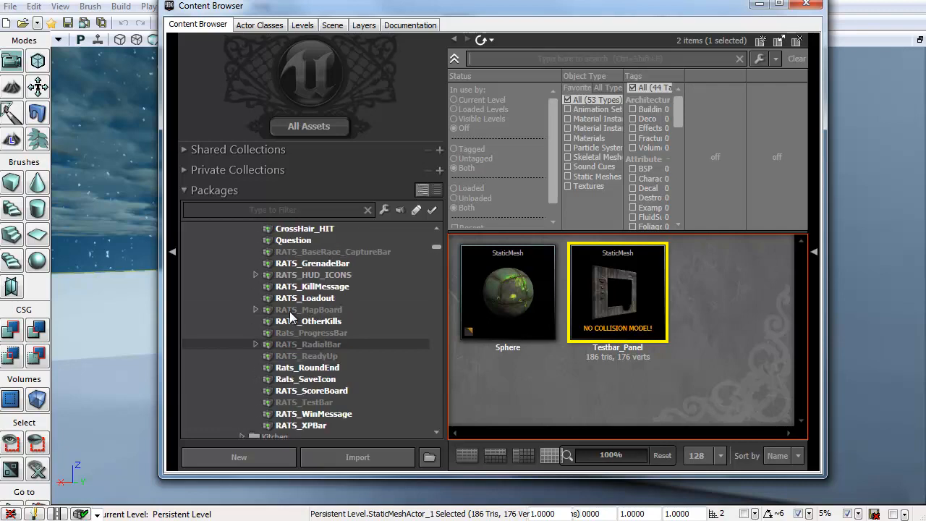
{"action": "left_click", "coordinate": [297, 310]}
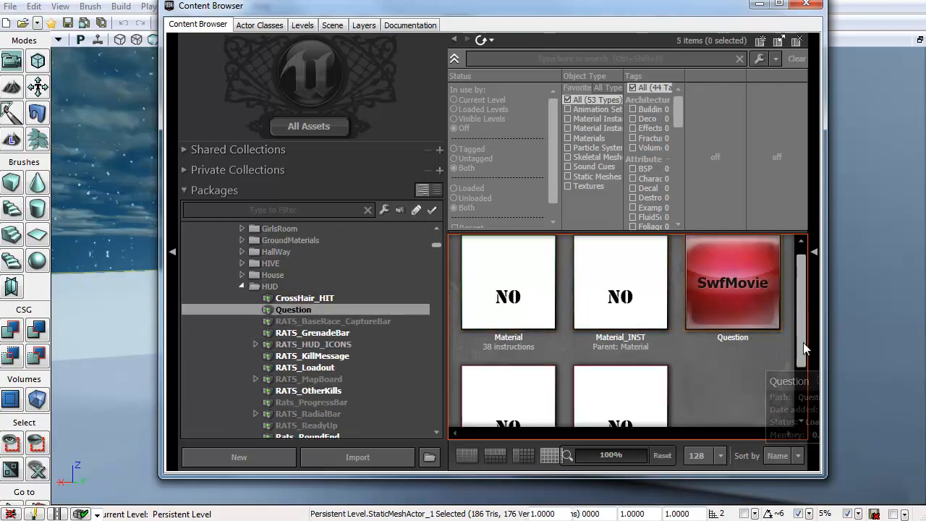
Step: Examine the SwfMovie, material and render texture assets in the Question package, ending with TextureTarget, and close the browser
{"action": "scroll", "coordinate": [799, 370], "scroll_direction": "down", "scroll_amount": 2}
{"action": "scroll", "coordinate": [798, 371], "scroll_direction": "up", "scroll_amount": 2}
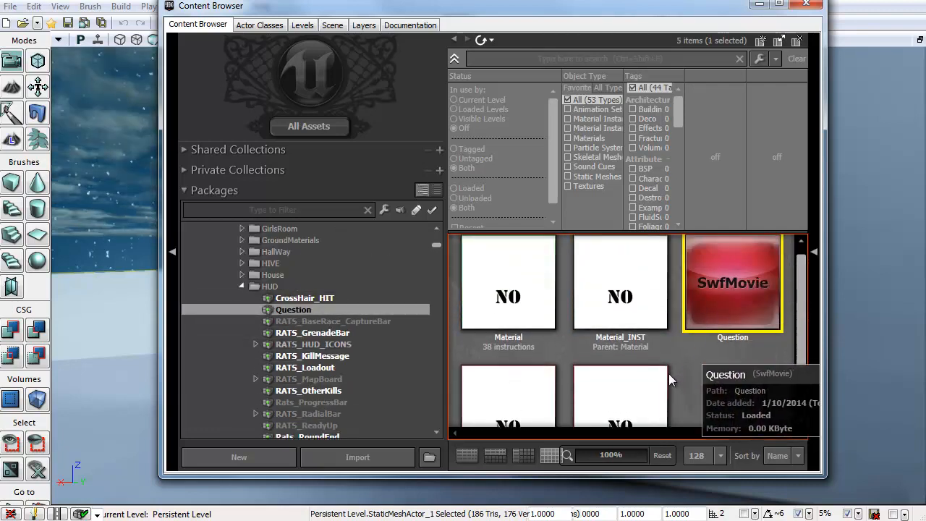
{"action": "left_click", "coordinate": [509, 289]}
{"action": "scroll", "coordinate": [728, 386], "scroll_direction": "down", "scroll_amount": 2}
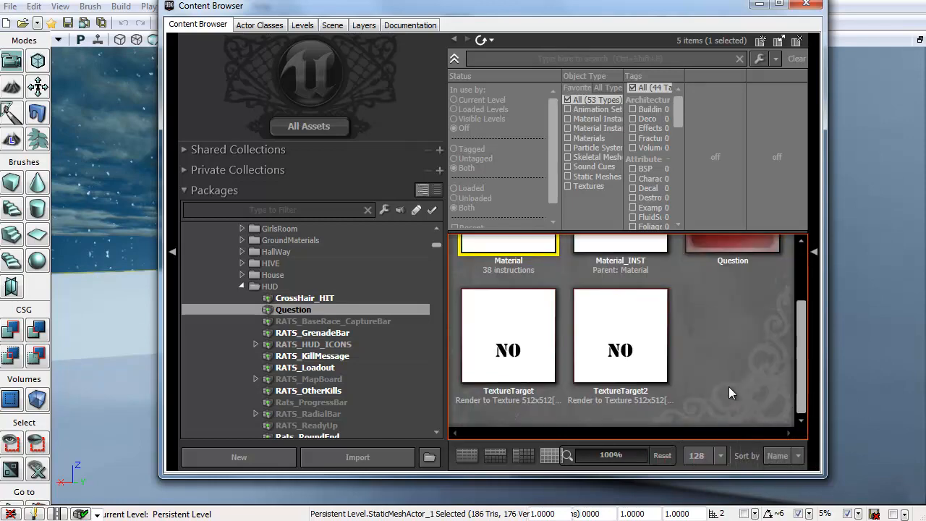
{"action": "left_click", "coordinate": [516, 351]}
{"action": "left_click", "coordinate": [809, 3]}
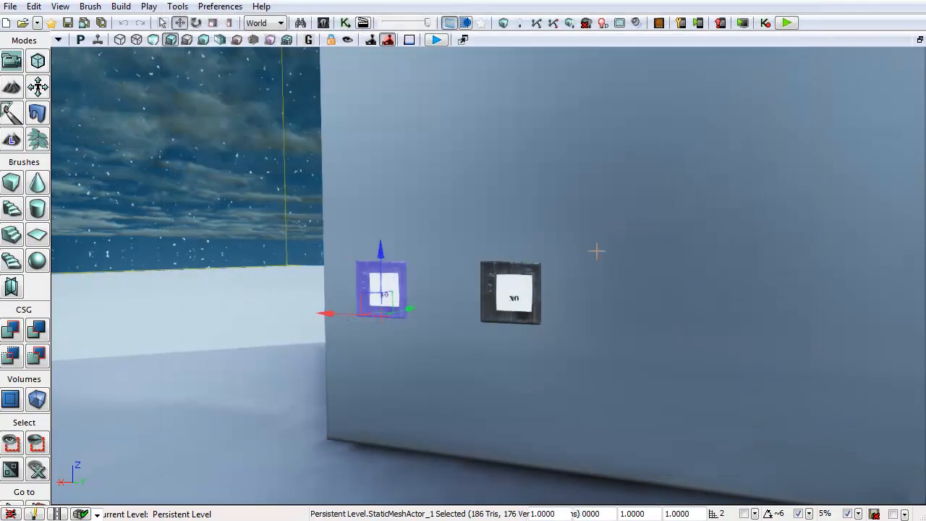
Step: Move the wall panel farther from the wall's corner closer to the other panel, and undo the last selection change
{"action": "key", "text": "w"}
{"action": "right_click_drag", "start_coordinate": [598, 253], "coordinate": [497, 268]}
{"action": "left_click", "coordinate": [467, 288]}
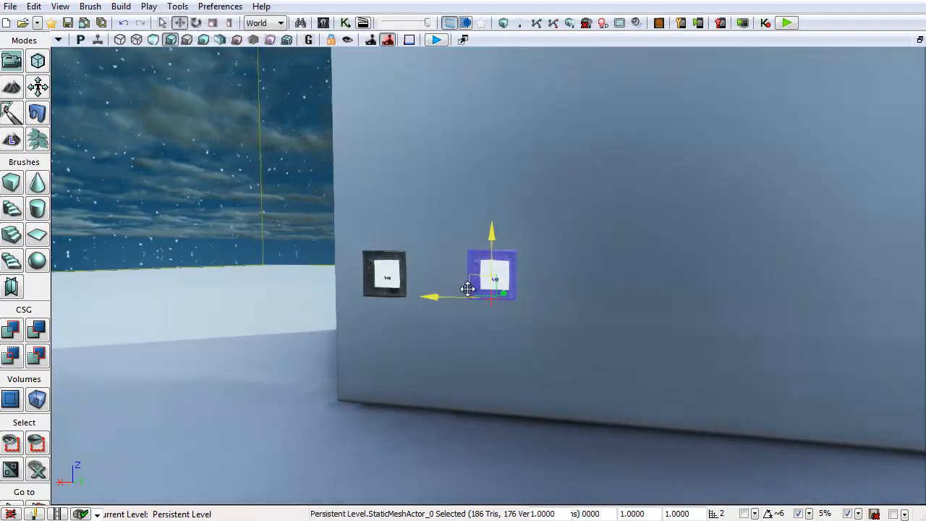
{"action": "left_click_drag", "start_coordinate": [443, 295], "coordinate": [398, 295]}
{"action": "right_click_drag", "start_coordinate": [398, 296], "coordinate": [453, 439]}
{"action": "key", "text": "w"}
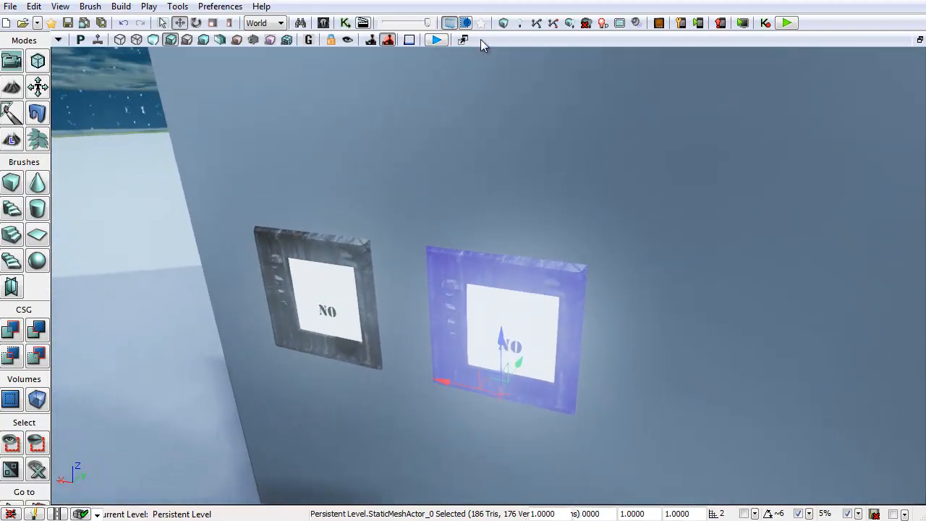
{"action": "left_click", "coordinate": [307, 270]}
{"action": "key", "text": "ctrl+z"}
Step: Open the level's Kismet sequence and check the Method Name of both GFx Invoke ActionScript nodes
{"action": "left_click", "coordinate": [347, 23]}
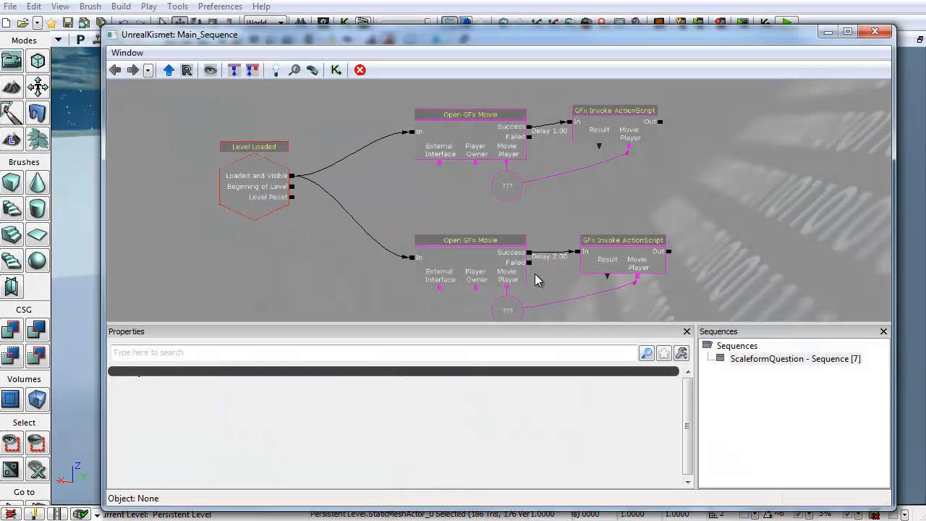
{"action": "left_click_drag", "start_coordinate": [429, 192], "coordinate": [421, 201]}
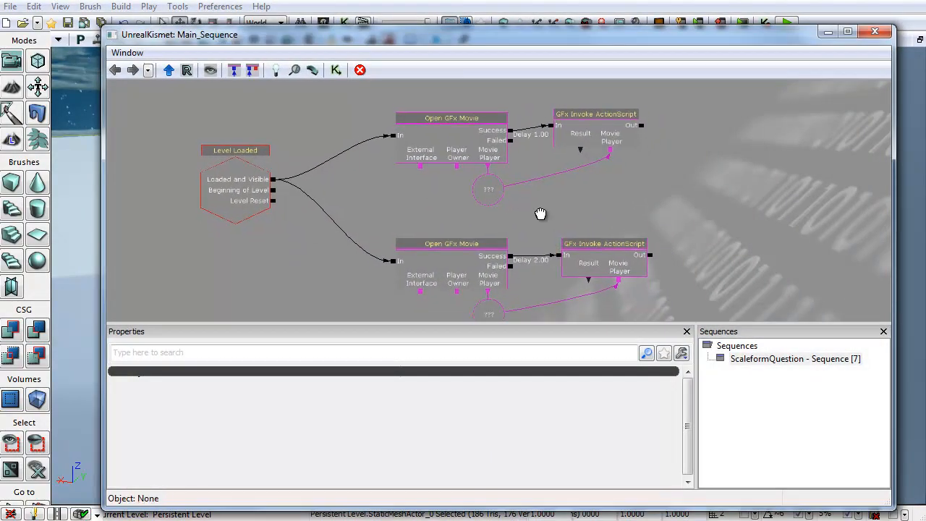
{"action": "left_click_drag", "start_coordinate": [542, 213], "coordinate": [572, 186]}
{"action": "left_click", "coordinate": [486, 116]}
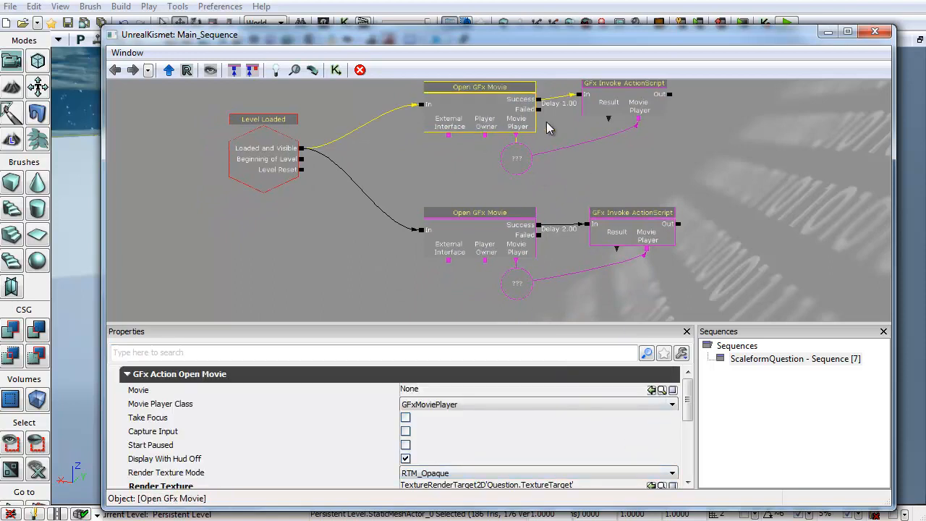
{"action": "left_click", "coordinate": [622, 105]}
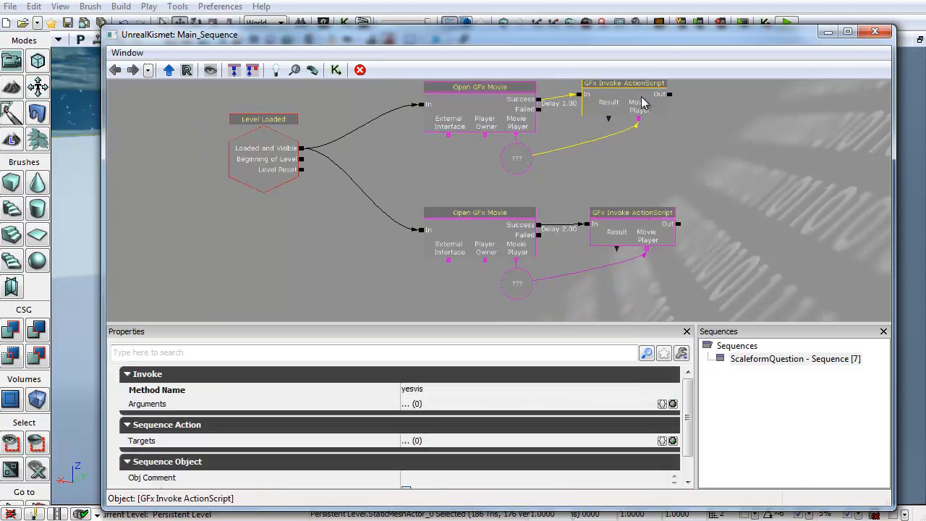
{"action": "left_click", "coordinate": [631, 230]}
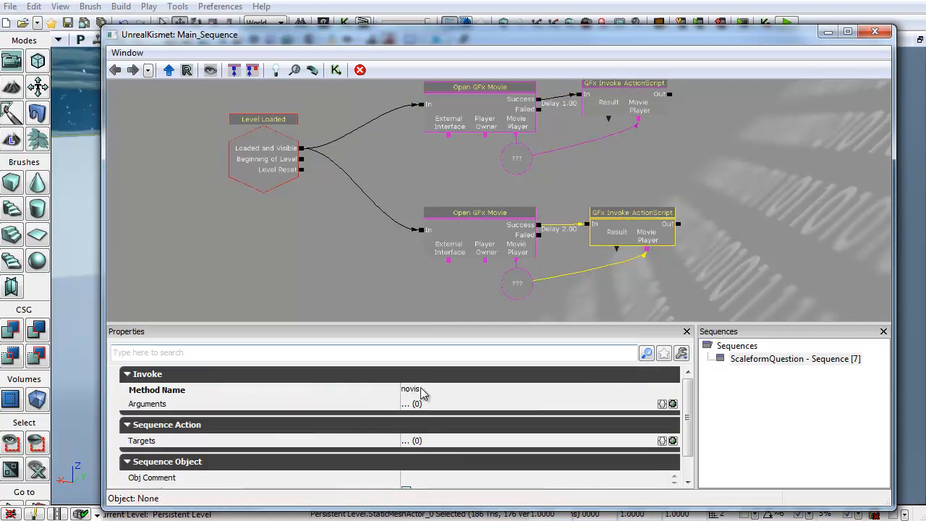
{"action": "left_click_drag", "start_coordinate": [605, 170], "coordinate": [649, 176]}
{"action": "scroll", "coordinate": [603, 216], "scroll_direction": "up", "scroll_amount": 1}
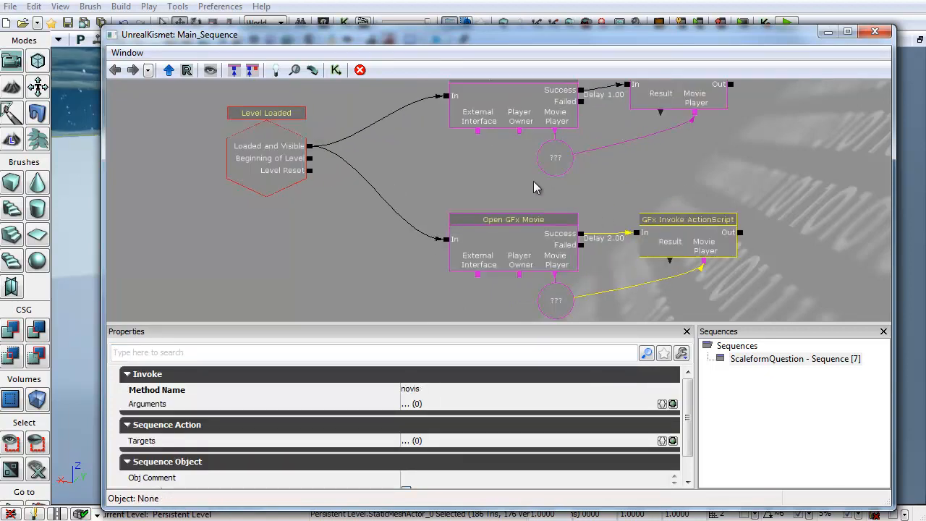
{"action": "left_click_drag", "start_coordinate": [500, 176], "coordinate": [445, 193]}
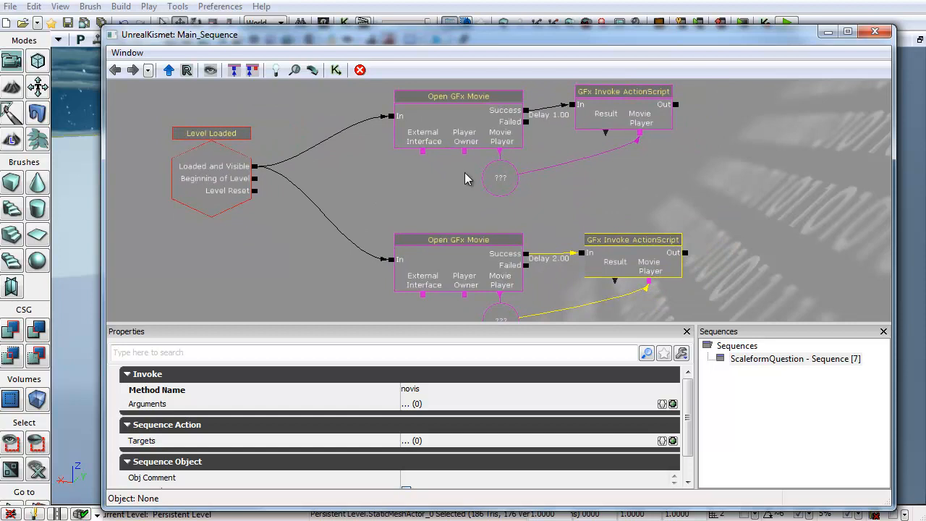
Step: Compare the Movie and Render Texture settings of the two Open GFx Movie nodes
{"action": "left_click", "coordinate": [455, 136]}
{"action": "left_click", "coordinate": [480, 269]}
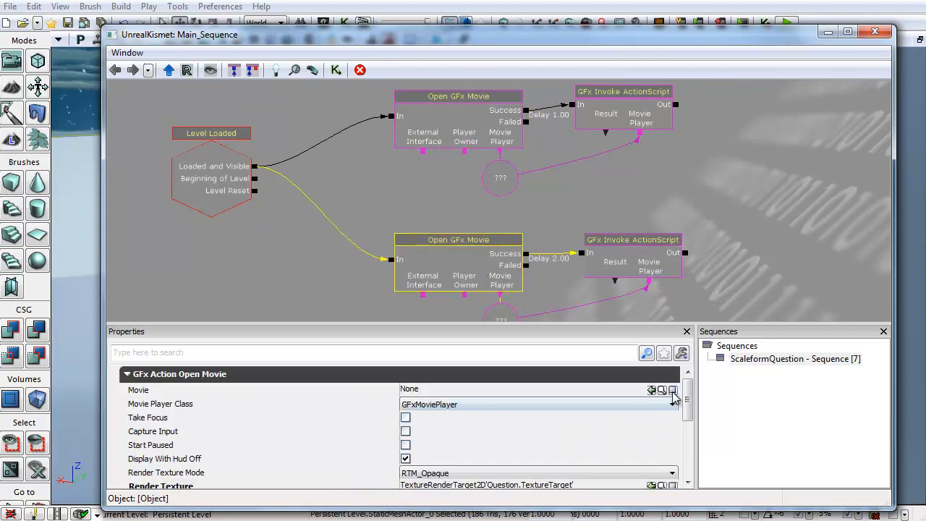
{"action": "mouse_move", "coordinate": [687, 399]}
{"action": "left_mouse_down"}
{"action": "mouse_move", "coordinate": [692, 445]}
{"action": "mouse_move", "coordinate": [692, 384]}
{"action": "left_mouse_up"}
{"action": "left_click", "coordinate": [533, 484]}
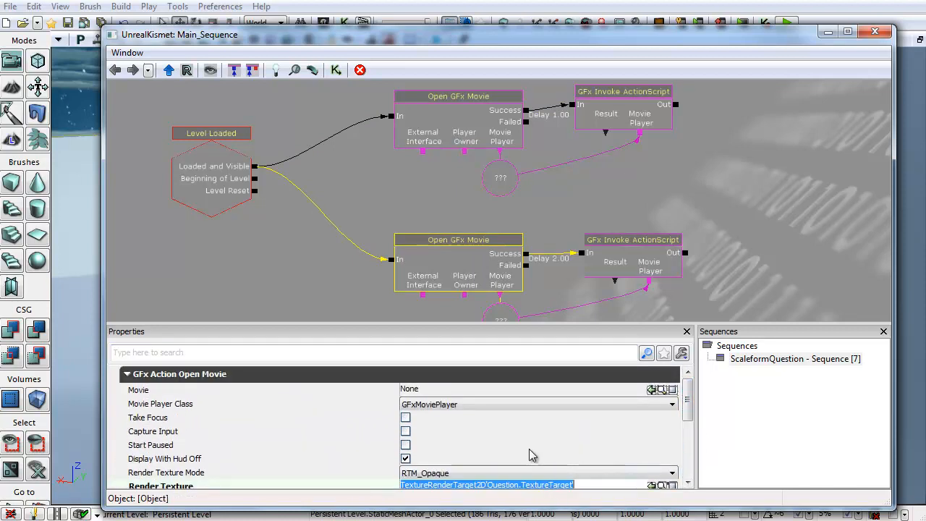
{"action": "left_click", "coordinate": [453, 105]}
{"action": "left_click", "coordinate": [539, 485]}
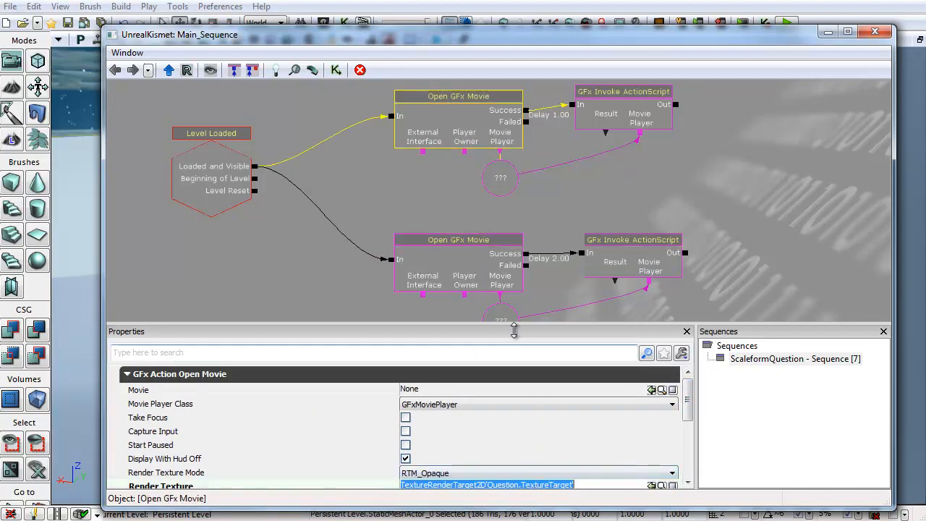
{"action": "left_click_drag", "start_coordinate": [547, 281], "coordinate": [556, 249]}
{"action": "left_click", "coordinate": [483, 222]}
{"action": "left_click", "coordinate": [566, 486]}
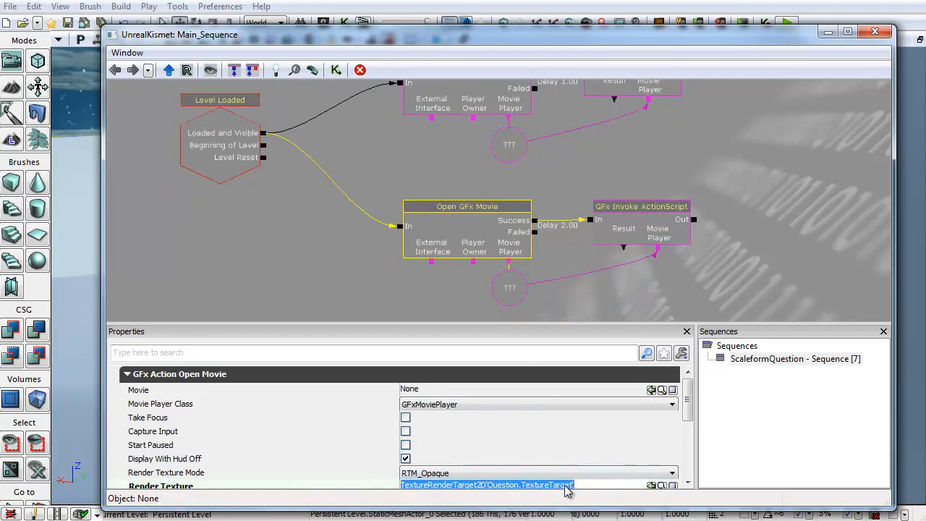
{"action": "left_click_drag", "start_coordinate": [554, 265], "coordinate": [557, 292]}
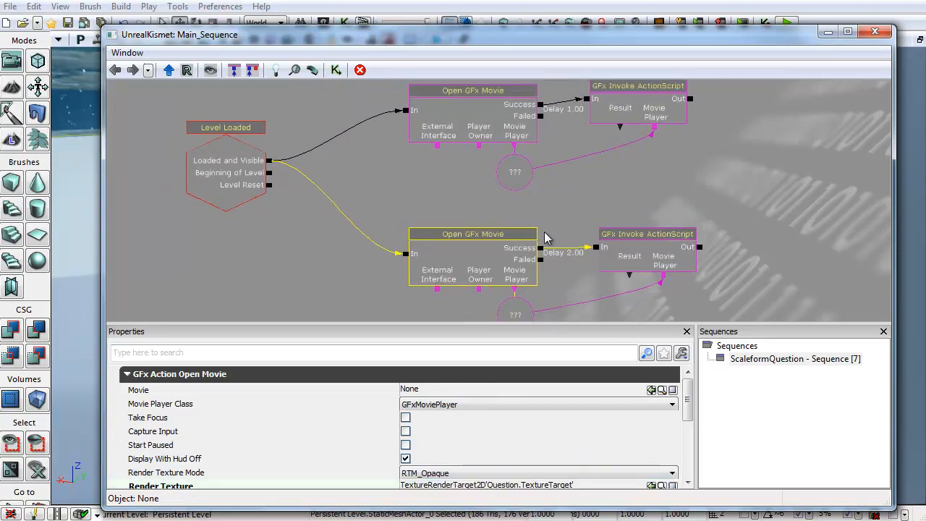
{"action": "left_click", "coordinate": [490, 117]}
{"action": "left_click", "coordinate": [496, 242]}
{"action": "left_click", "coordinate": [481, 115]}
Step: Remove the Testbar_Panel static mesh from the Targets of the lower Open GFx Movie node
{"action": "left_click", "coordinate": [492, 272]}
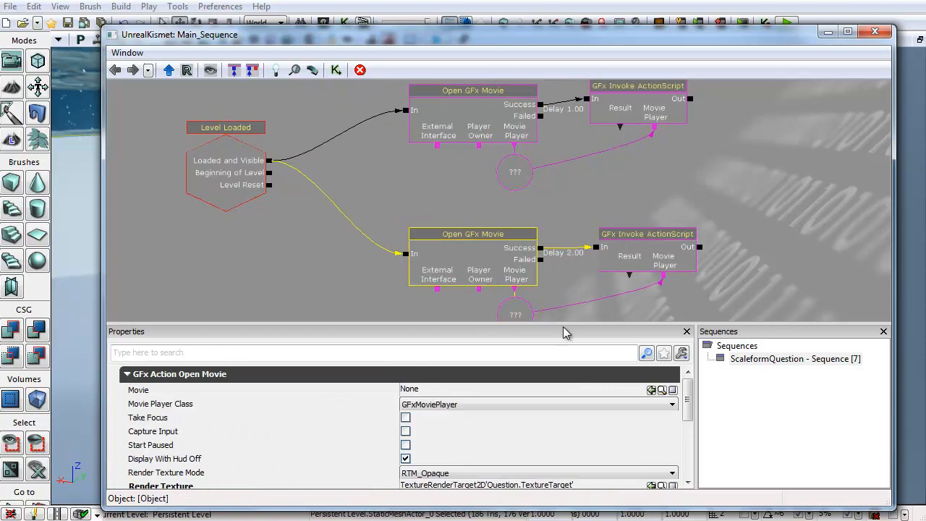
{"action": "left_click_drag", "start_coordinate": [685, 391], "coordinate": [687, 452]}
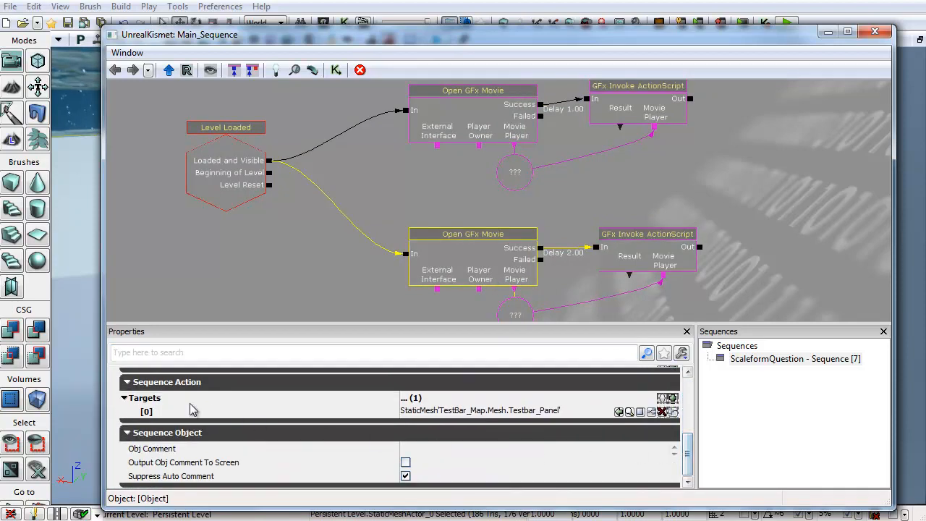
{"action": "left_click", "coordinate": [481, 411]}
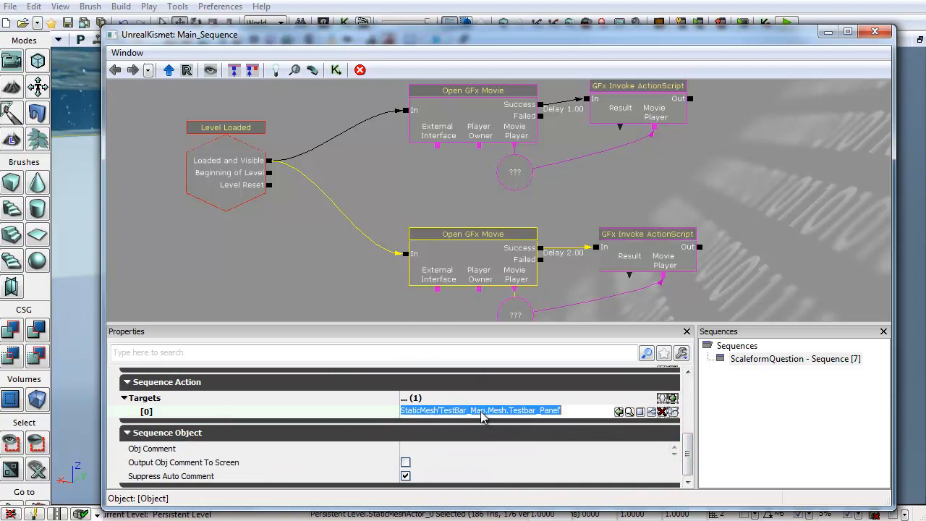
{"action": "left_click", "coordinate": [661, 411]}
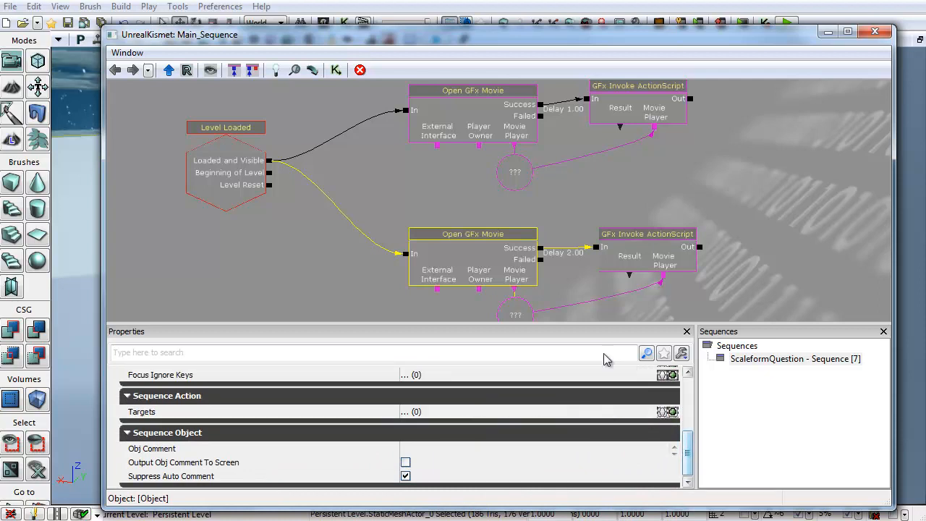
Step: Remove the Testbar_Panel static mesh from the upper Open GFx Movie node's Targets and play-test the level
{"action": "left_click", "coordinate": [475, 128]}
{"action": "left_click_drag", "start_coordinate": [688, 404], "coordinate": [688, 454]}
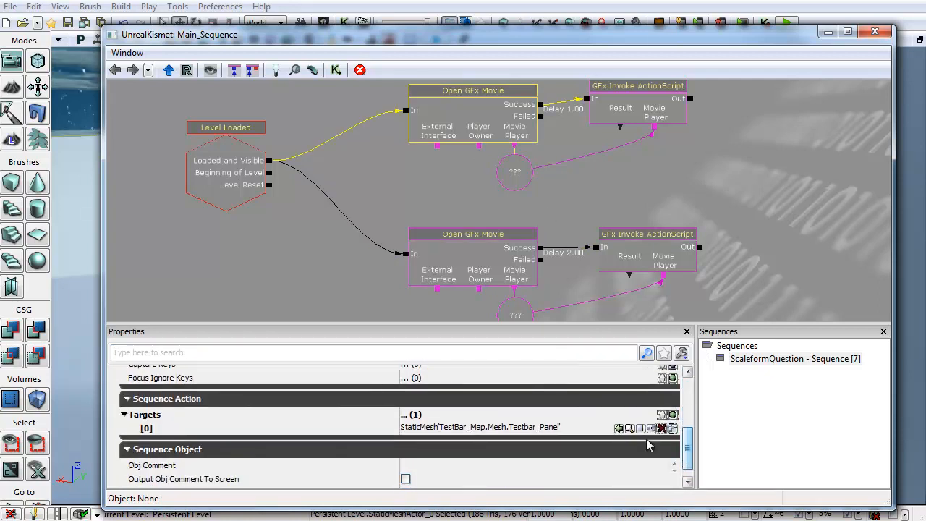
{"action": "left_click", "coordinate": [662, 429]}
{"action": "left_click", "coordinate": [874, 31]}
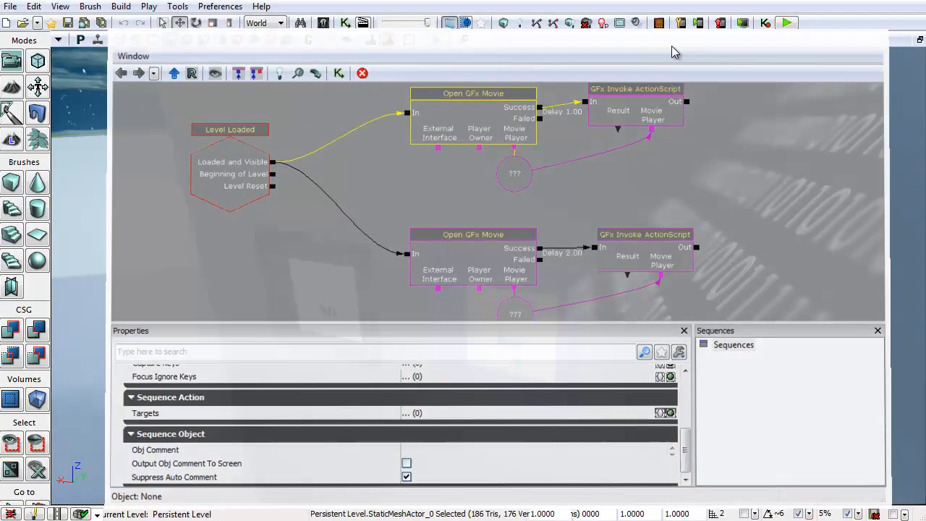
{"action": "left_click", "coordinate": [436, 40]}
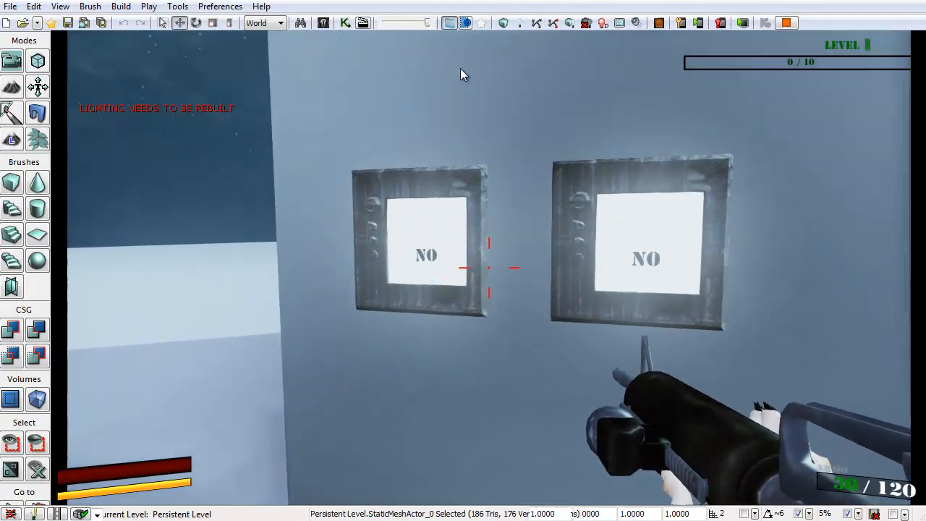
{"action": "key", "text": "Escape"}
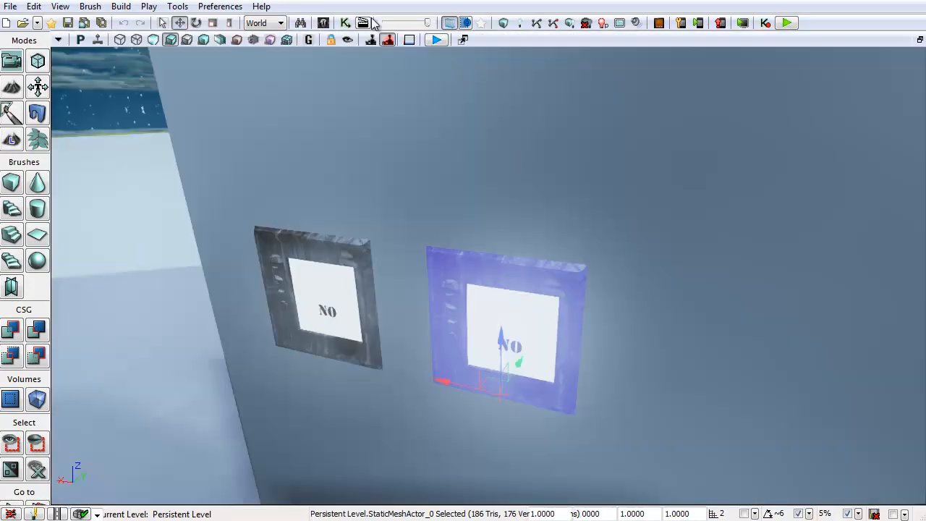
Step: Break the link from Loaded and Visible to the lower Open GFx Movie node and play-test the level
{"action": "left_click", "coordinate": [345, 23]}
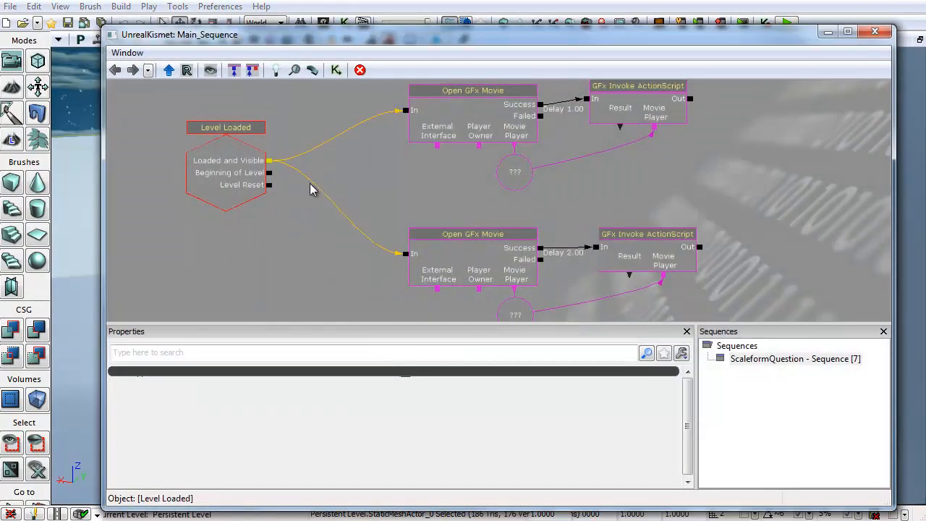
{"action": "left_click", "coordinate": [405, 254], "text": "alt"}
{"action": "left_click", "coordinate": [886, 31]}
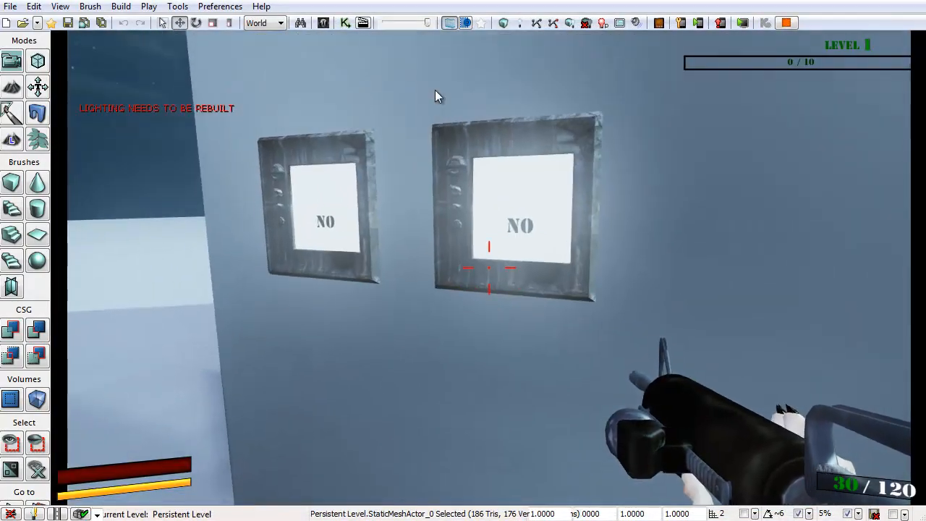
{"action": "key", "text": "Escape"}
Step: Move the upper movie's empty object variable slightly farther below its Open GFx Movie node and play-test the level
{"action": "left_click", "coordinate": [346, 22]}
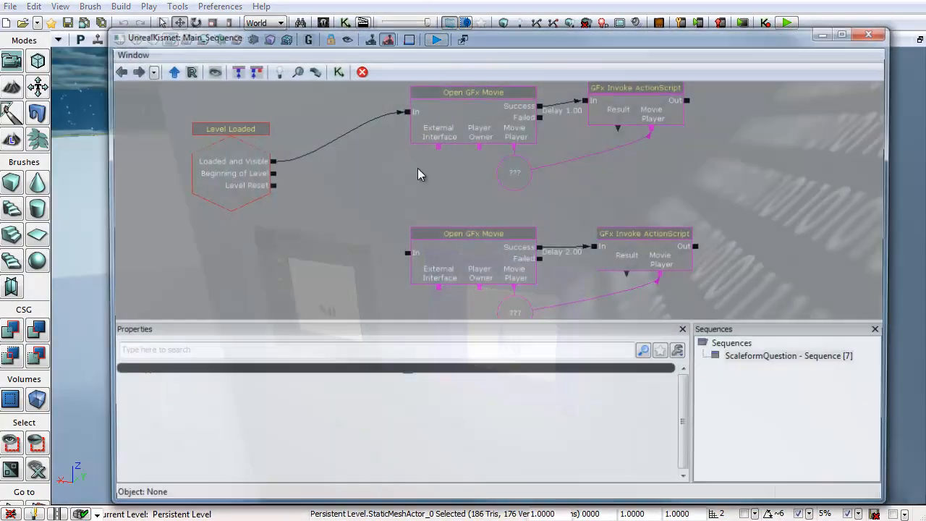
{"action": "left_click", "coordinate": [588, 154]}
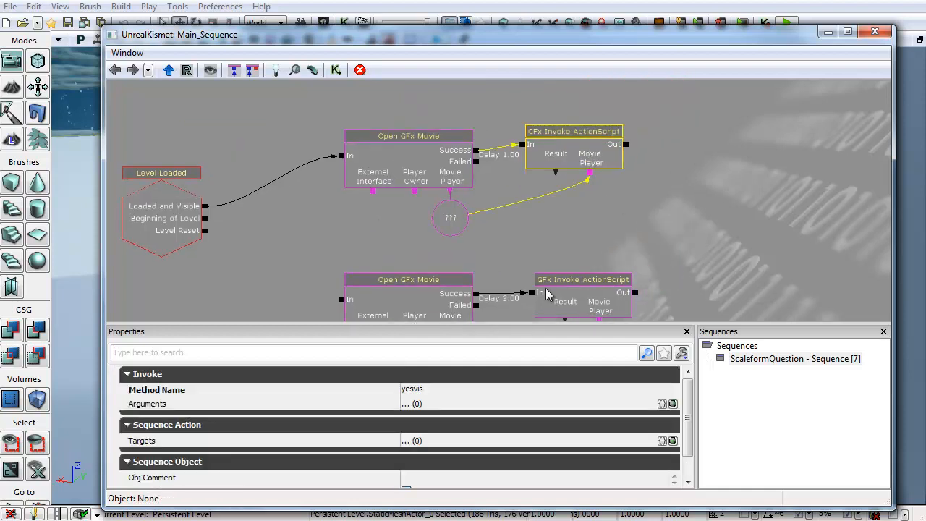
{"action": "left_click_drag", "start_coordinate": [374, 242], "coordinate": [451, 236]}
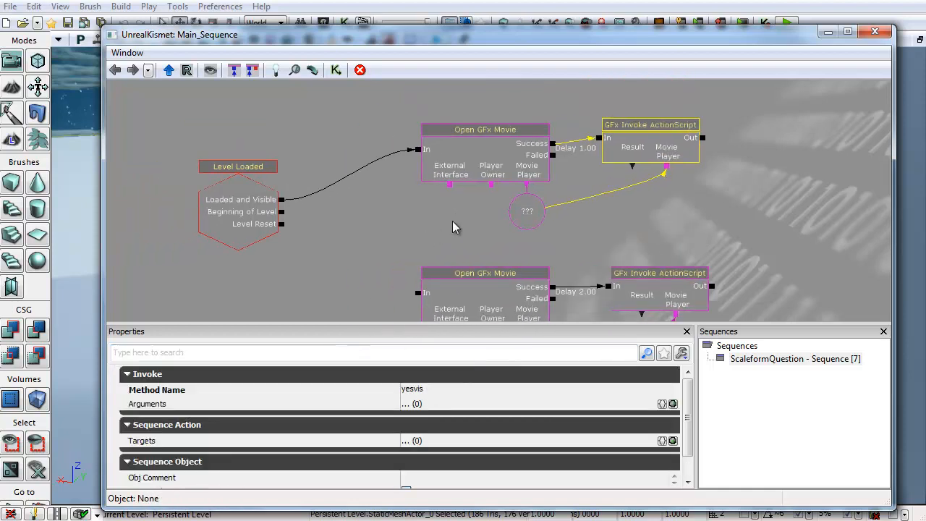
{"action": "left_click", "coordinate": [518, 215]}
{"action": "left_click_drag", "start_coordinate": [522, 214], "coordinate": [518, 234], "text": "ctrl"}
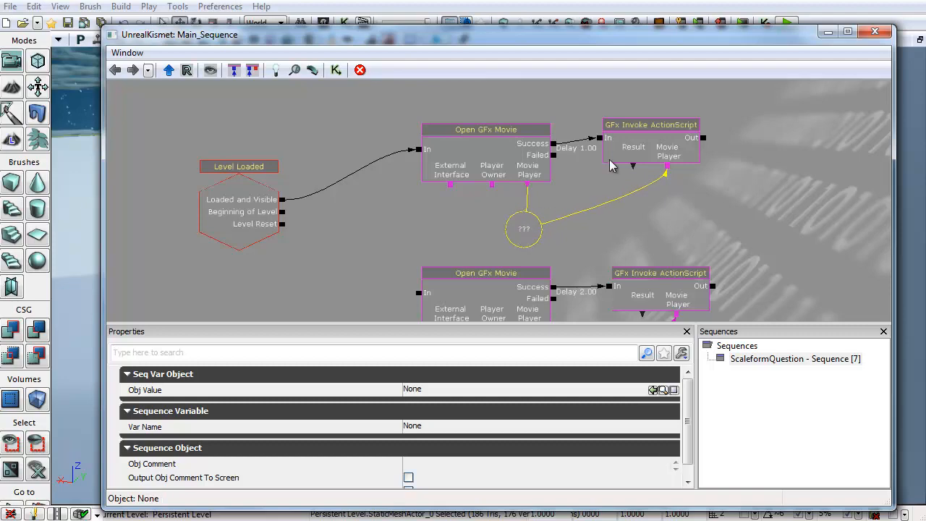
{"action": "left_click", "coordinate": [875, 32]}
{"action": "left_click", "coordinate": [436, 40]}
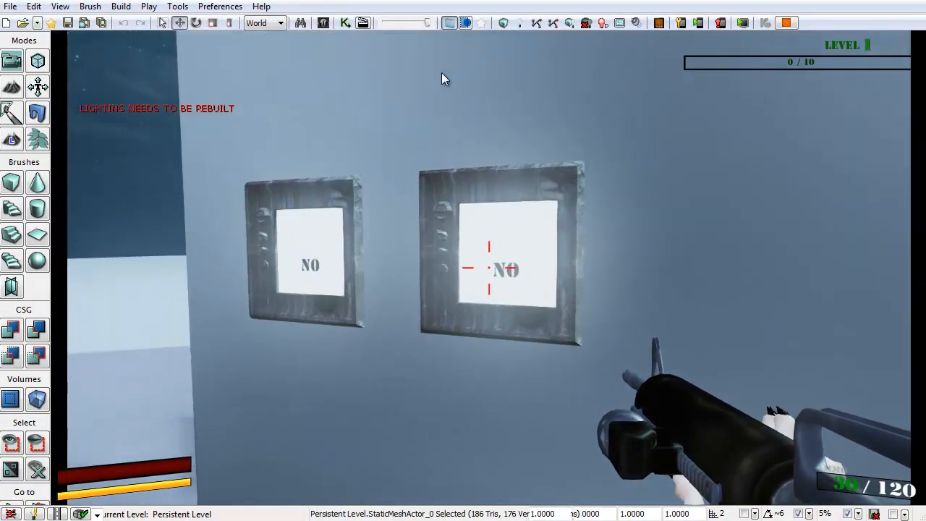
{"action": "key", "text": "Escape"}
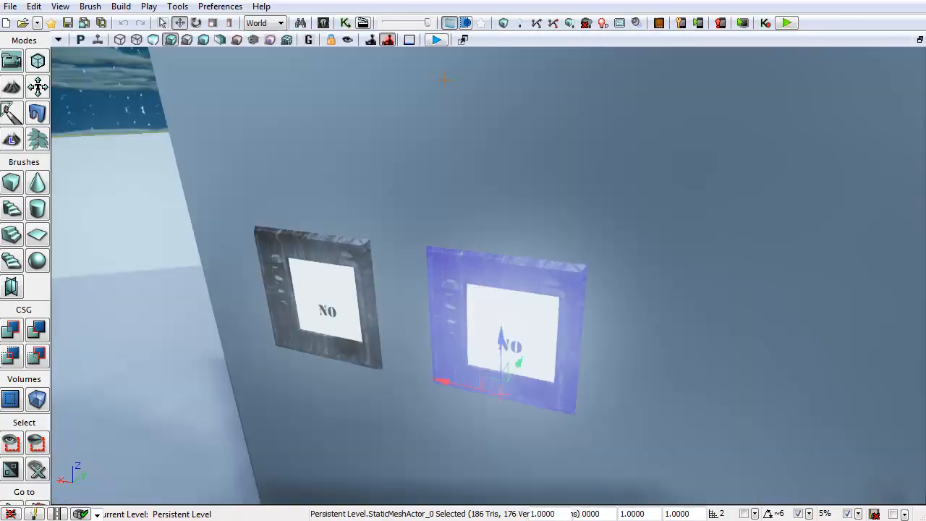
Step: Check the Movie setting of the upper Open GFx Movie node in Kismet and play-test the level
{"action": "left_click", "coordinate": [345, 23]}
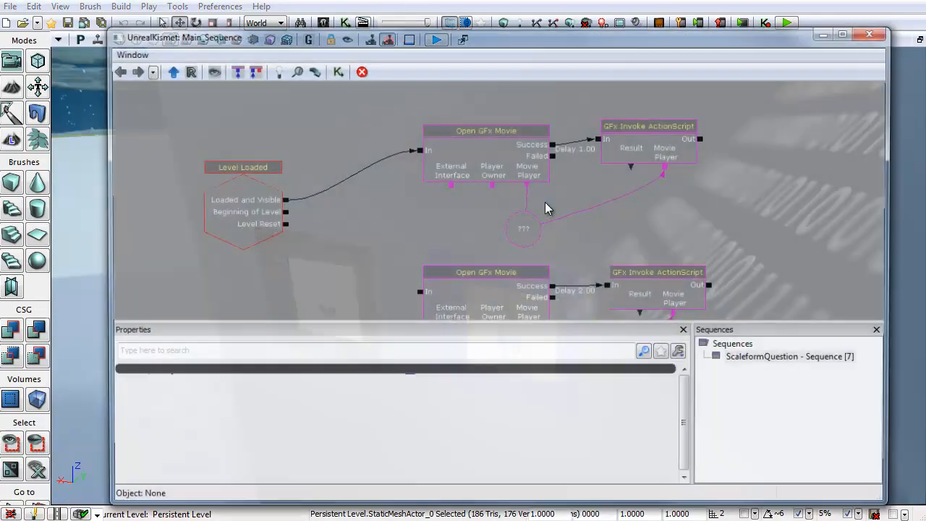
{"action": "left_click", "coordinate": [479, 159]}
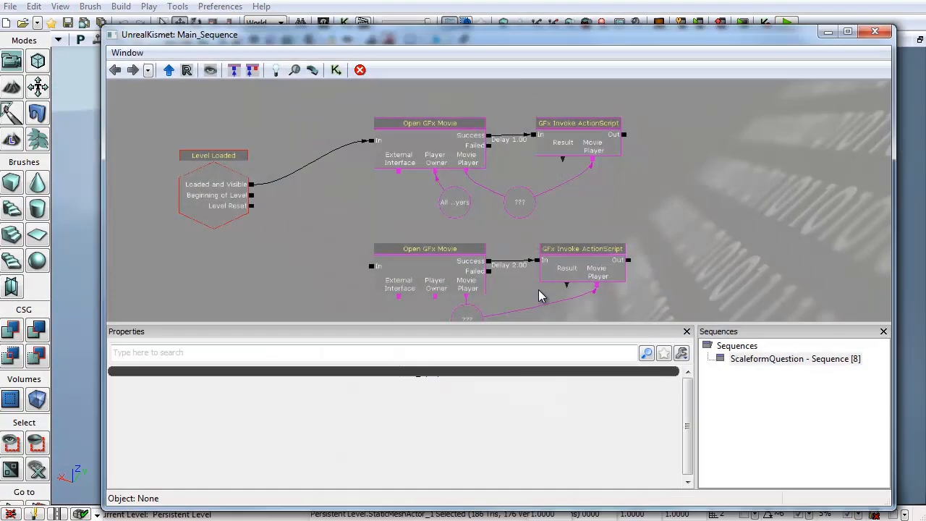
{"action": "left_click", "coordinate": [437, 138]}
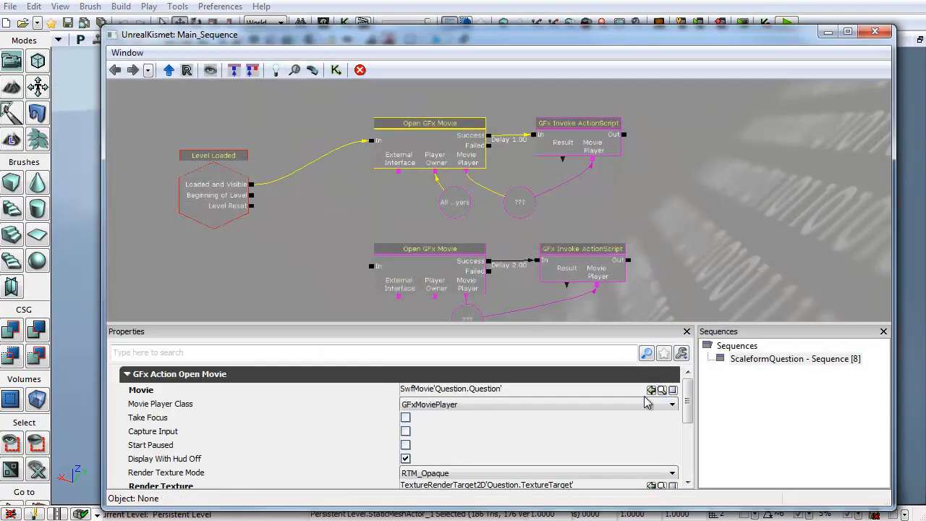
{"action": "left_click", "coordinate": [495, 390]}
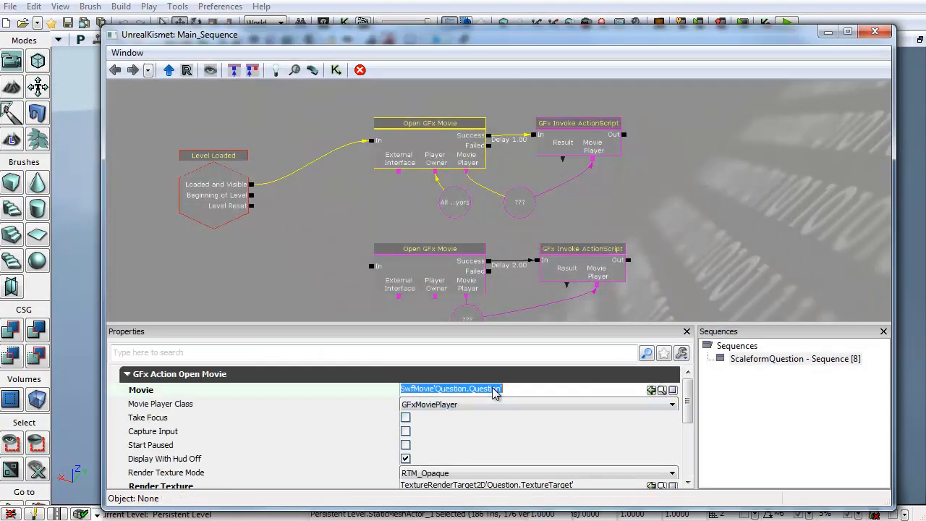
{"action": "left_click", "coordinate": [874, 31]}
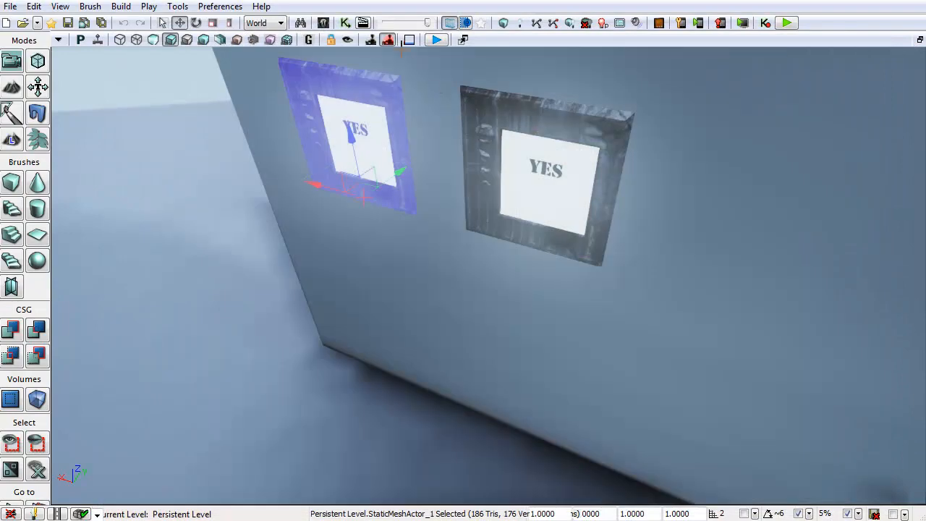
{"action": "left_click", "coordinate": [437, 39]}
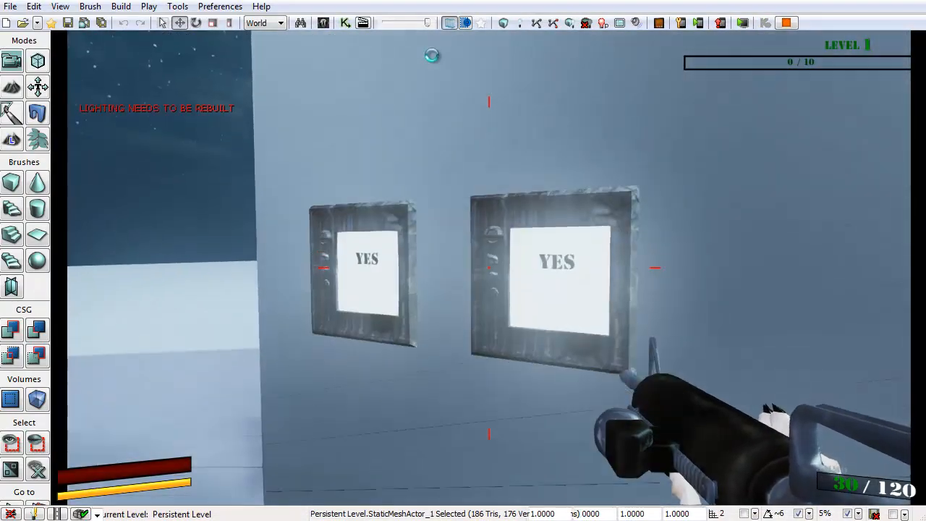
{"action": "key", "text": "Escape"}
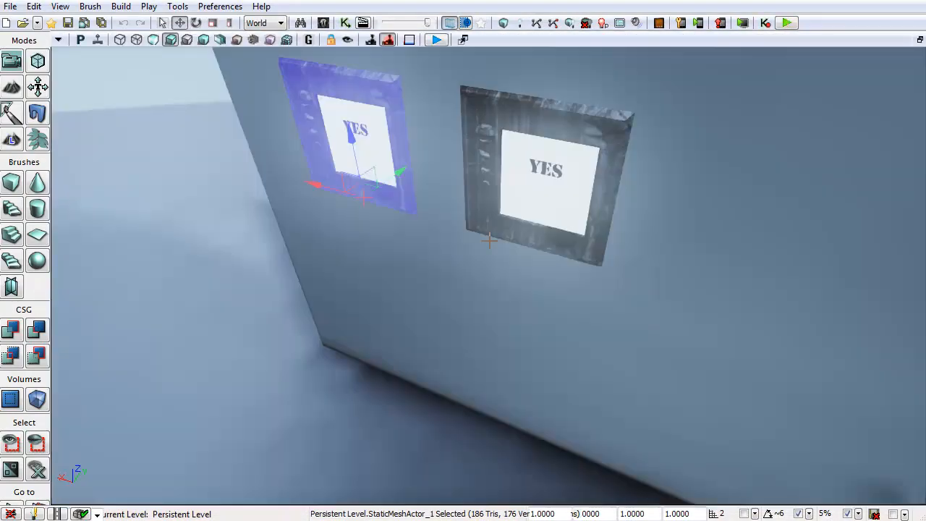
Step: Connect Level Loaded's Loaded and Visible output to the lower Open GFx Movie node's In
{"action": "left_click", "coordinate": [346, 23]}
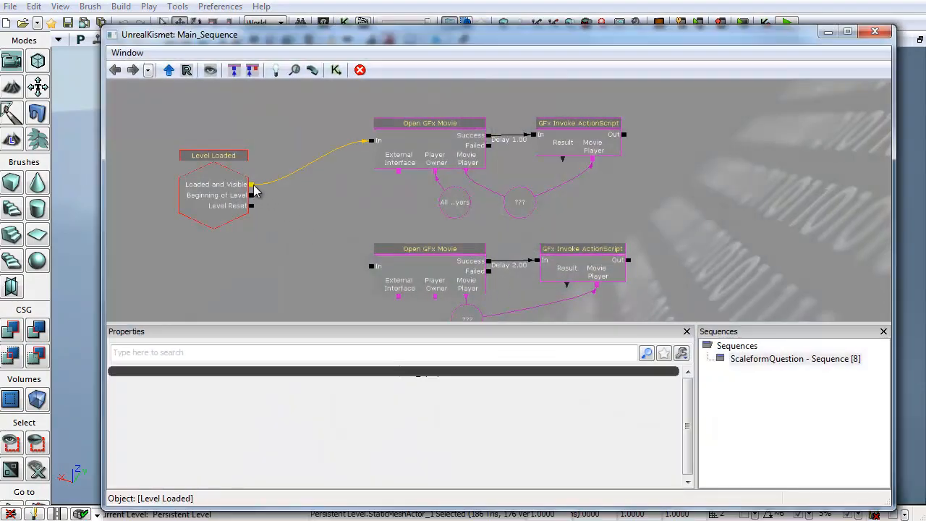
{"action": "left_click_drag", "start_coordinate": [412, 222], "coordinate": [403, 198]}
{"action": "left_click", "coordinate": [425, 237]}
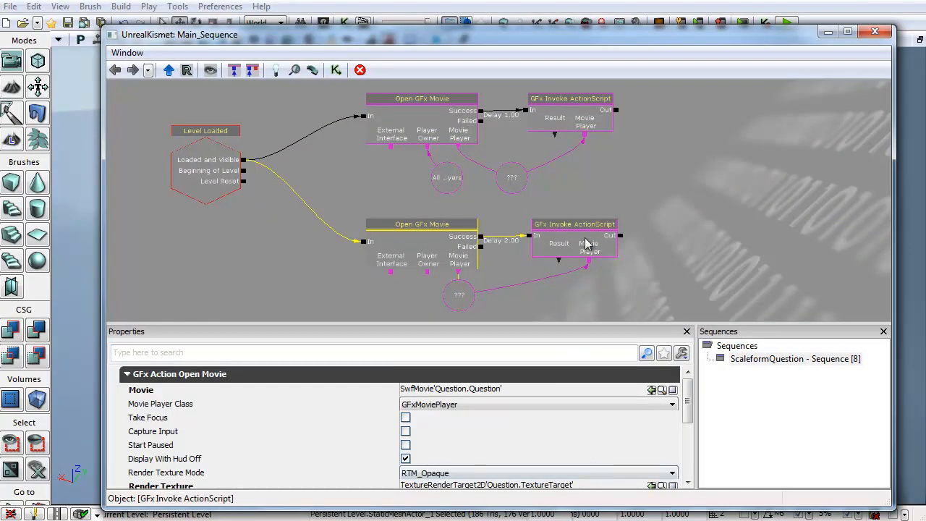
Step: Review both Open GFx Movie nodes and the upper movie's object variable, and play-test the level
{"action": "left_click", "coordinate": [417, 242]}
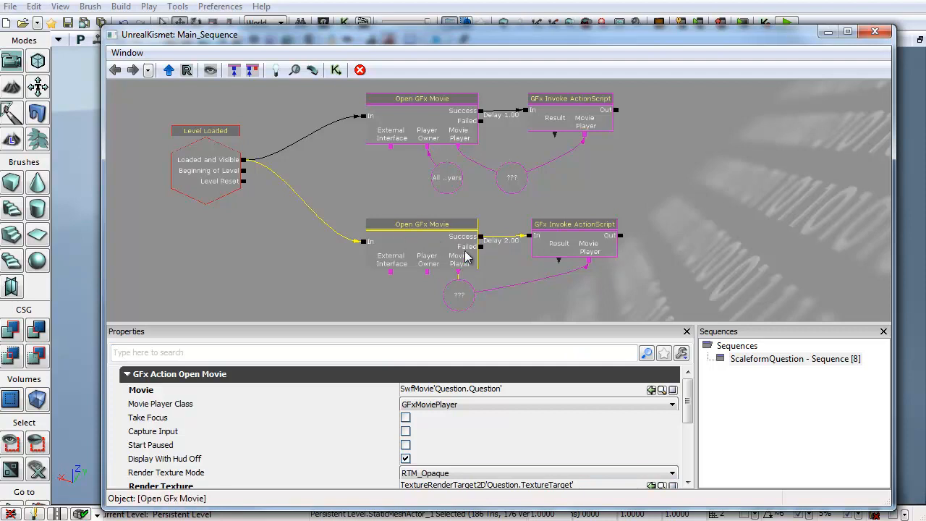
{"action": "left_click", "coordinate": [438, 119]}
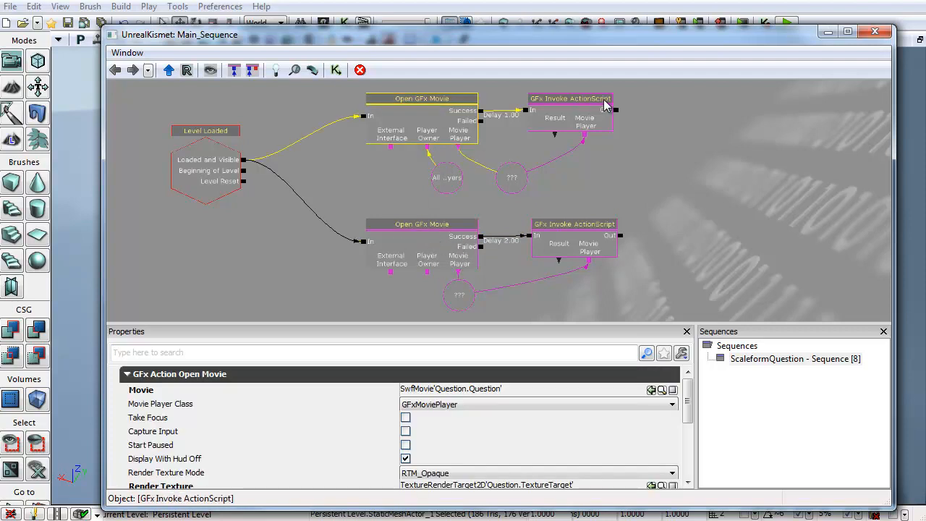
{"action": "left_click", "coordinate": [510, 179]}
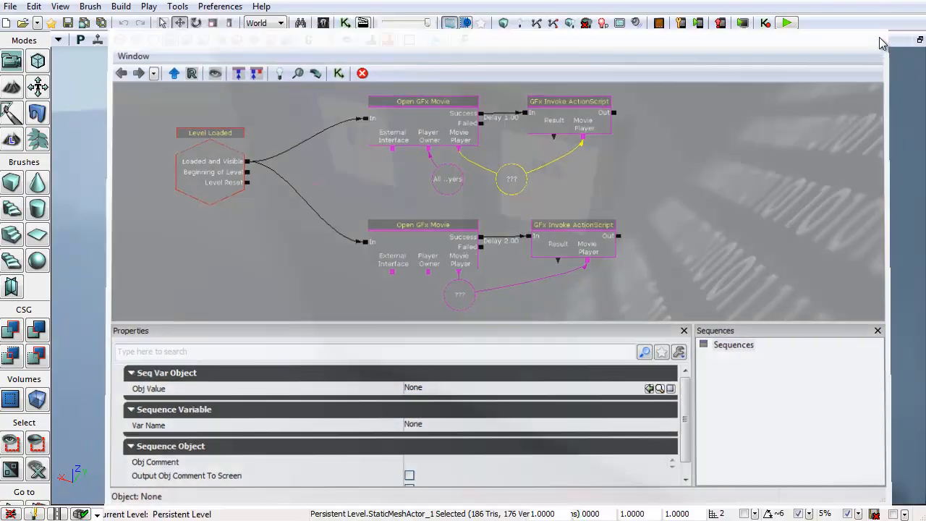
{"action": "left_click", "coordinate": [875, 31]}
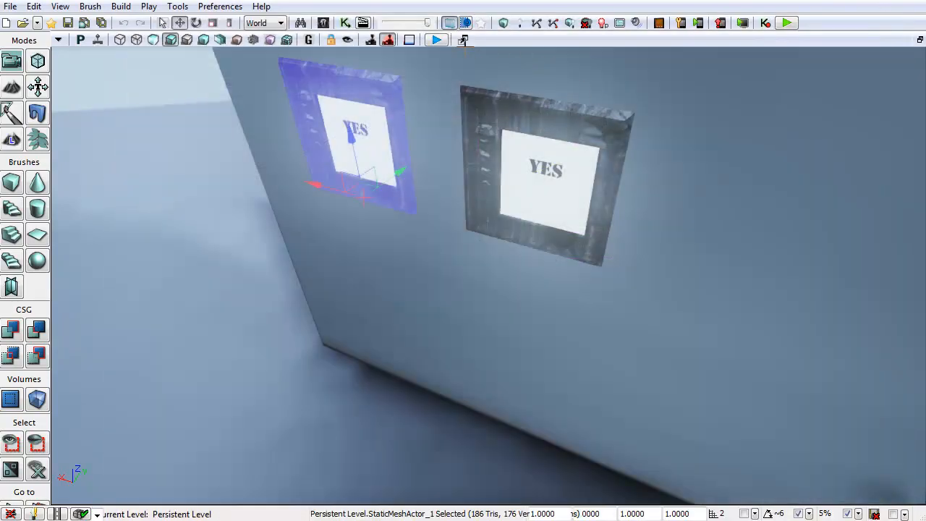
{"action": "left_click", "coordinate": [437, 40]}
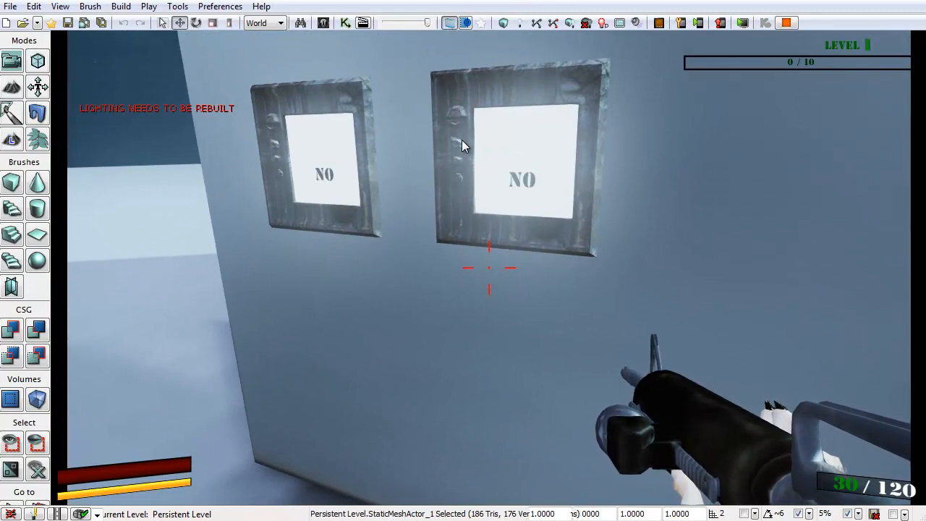
{"action": "key", "text": "Escape"}
Step: Look over the Question package's texture targets in the Content Browser and select the Material_INST asset
{"action": "right_click_drag", "start_coordinate": [451, 206], "coordinate": [456, 121]}
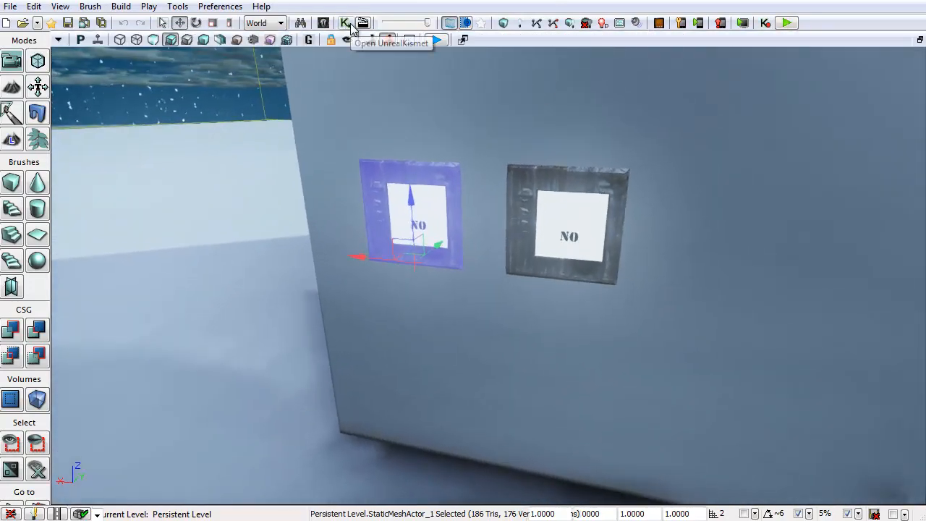
{"action": "key", "text": "alt+Tab"}
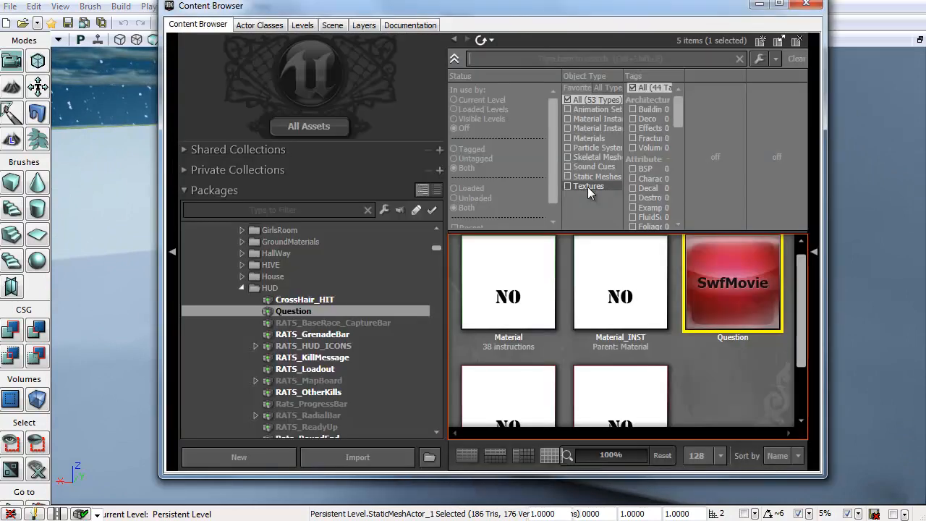
{"action": "scroll", "coordinate": [788, 355], "scroll_direction": "down", "scroll_amount": 2}
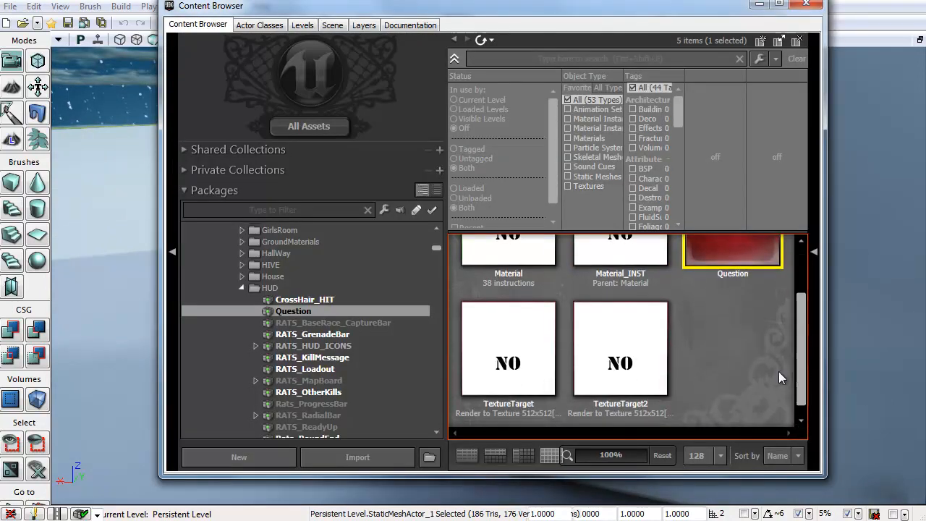
{"action": "left_click", "coordinate": [637, 326]}
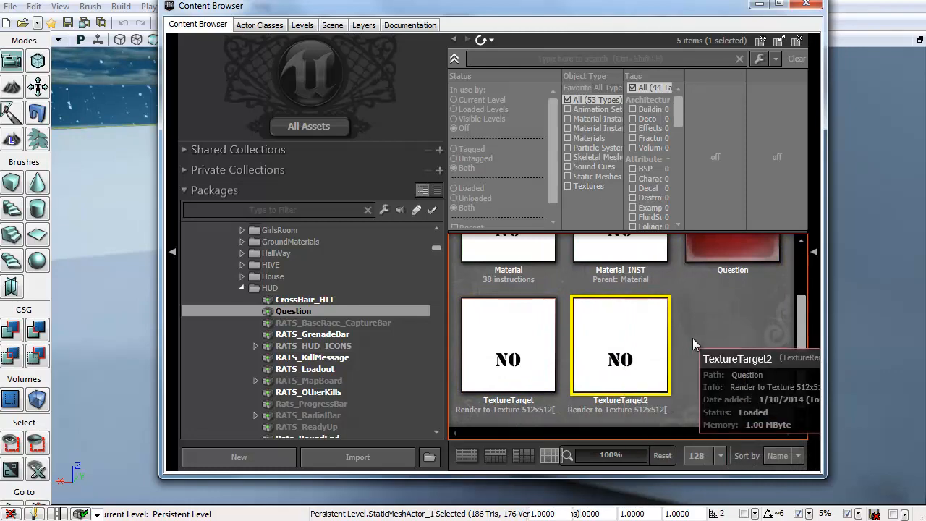
{"action": "scroll", "coordinate": [692, 338], "scroll_direction": "up", "scroll_amount": 2}
{"action": "left_click", "coordinate": [661, 340]}
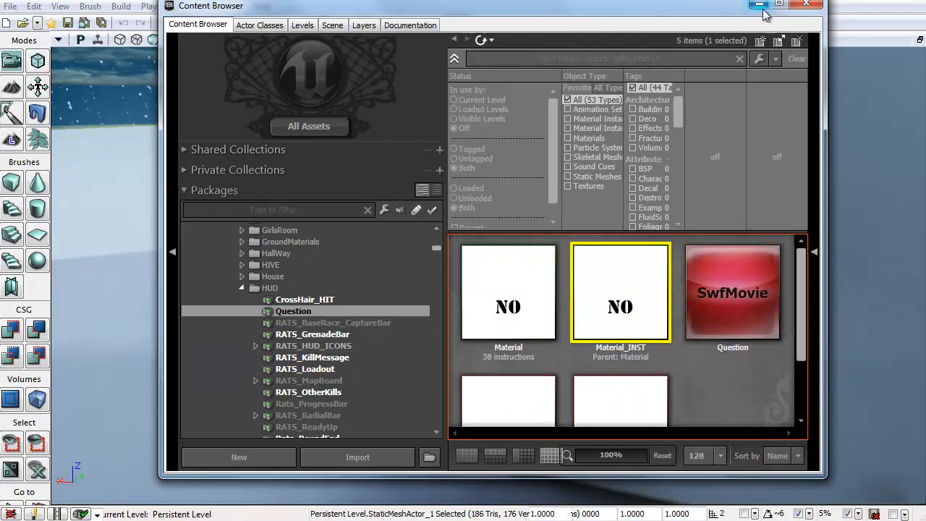
{"action": "left_click", "coordinate": [809, 6]}
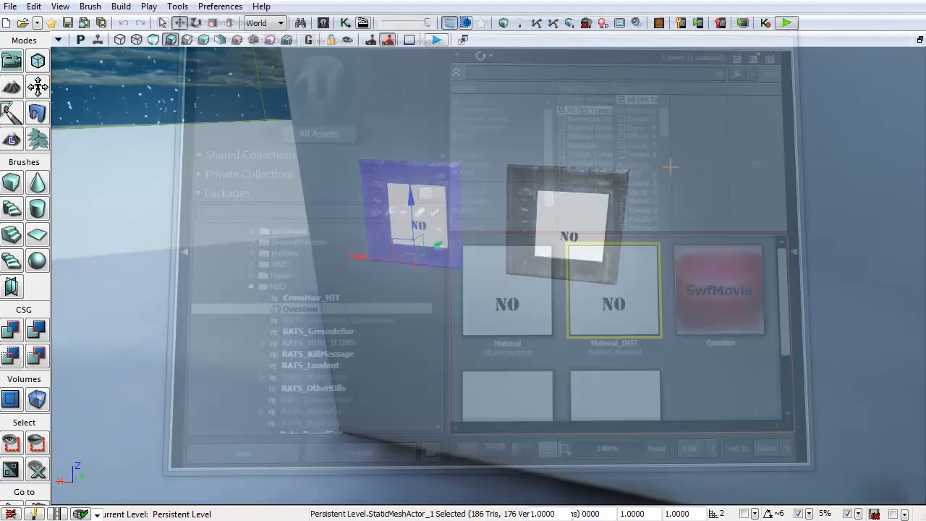
Step: Assign the selected Material_INST to the Material slot of the wall panel farther from the wall's corner
{"action": "left_click_drag", "start_coordinate": [588, 266], "coordinate": [481, 95]}
{"action": "right_click", "coordinate": [481, 94]}
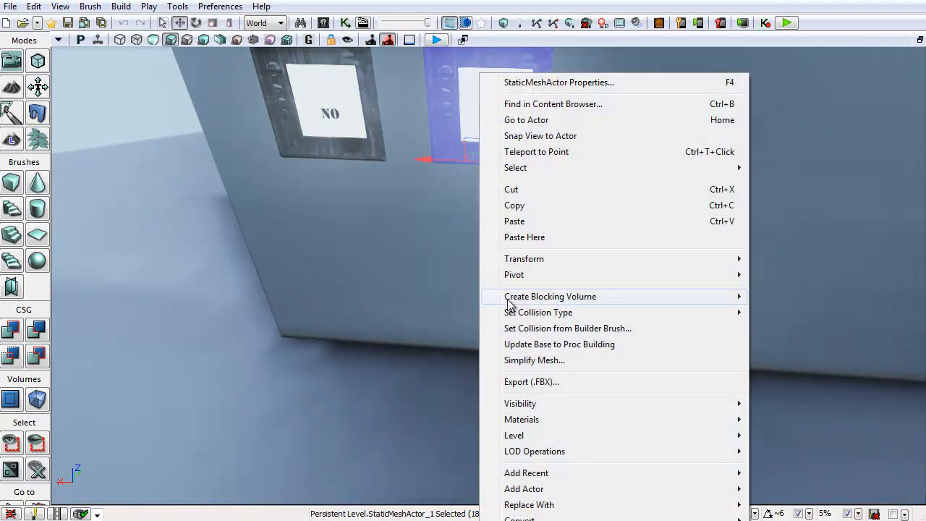
{"action": "mouse_move", "coordinate": [539, 421]}
{"action": "mouse_move", "coordinate": [388, 451]}
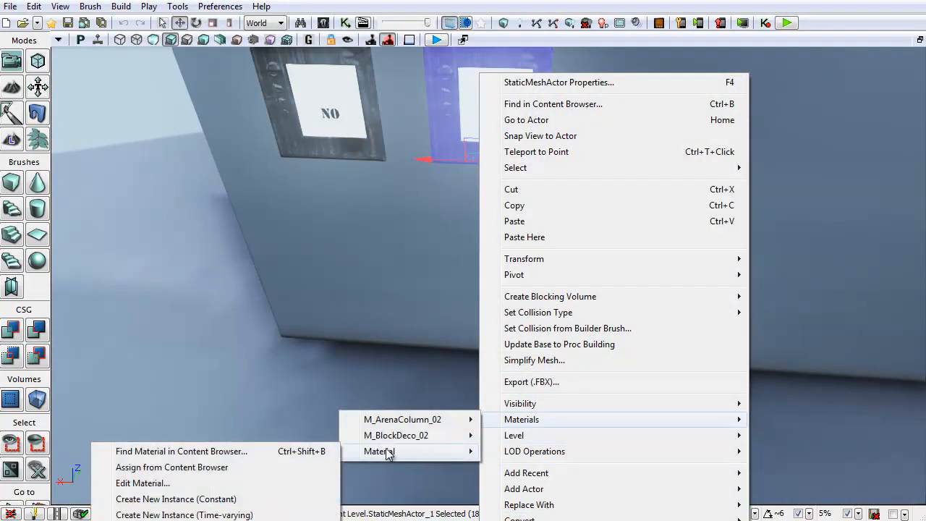
{"action": "left_click", "coordinate": [183, 470]}
{"action": "right_click_drag", "start_coordinate": [500, 321], "coordinate": [443, 264]}
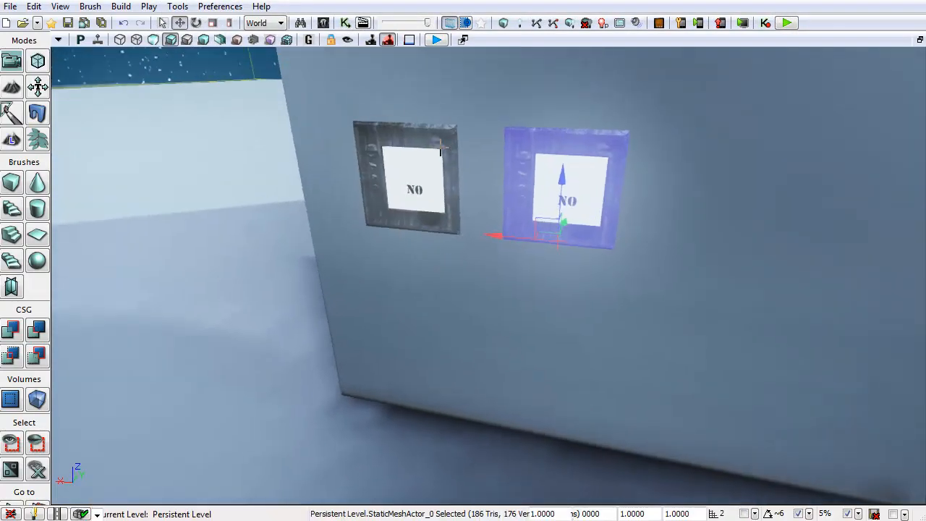
Step: Set the lower Open GFx Movie node's Render Texture to TextureTarget2 from the Question package and play-test the level
{"action": "left_click", "coordinate": [345, 23]}
{"action": "left_click", "coordinate": [441, 250]}
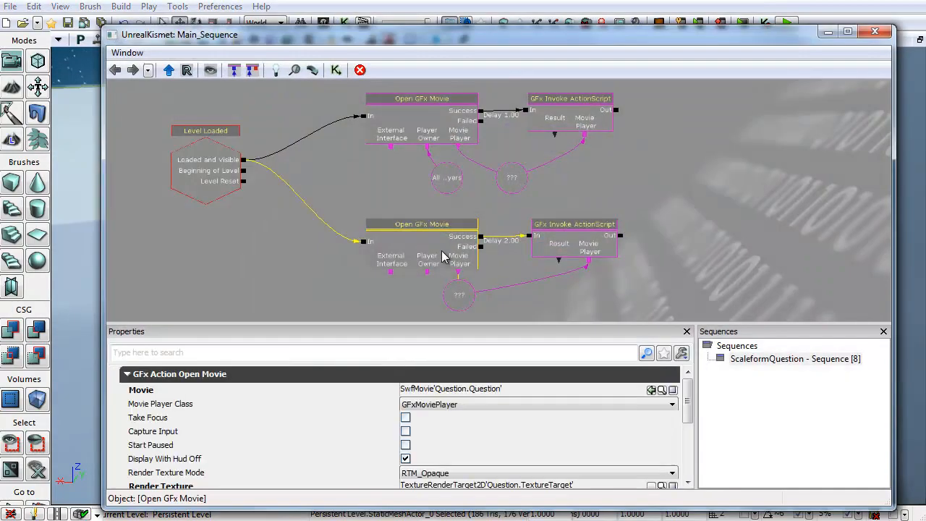
{"action": "left_click", "coordinate": [662, 485]}
{"action": "left_click", "coordinate": [627, 423]}
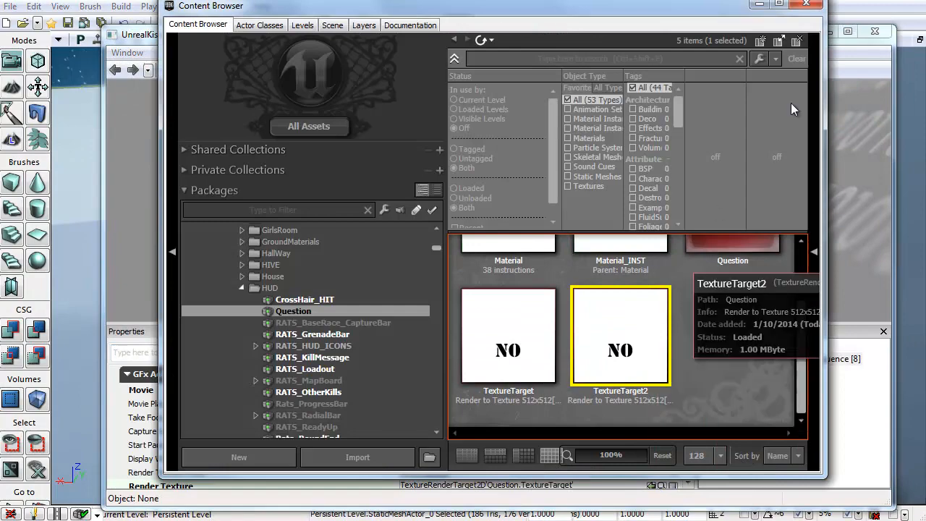
{"action": "left_click", "coordinate": [806, 4]}
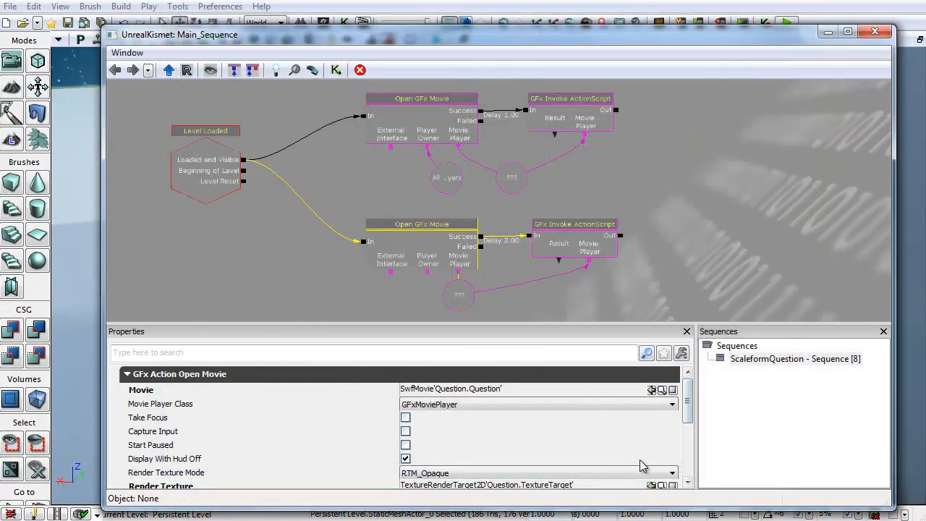
{"action": "left_click", "coordinate": [651, 486]}
{"action": "left_click", "coordinate": [875, 31]}
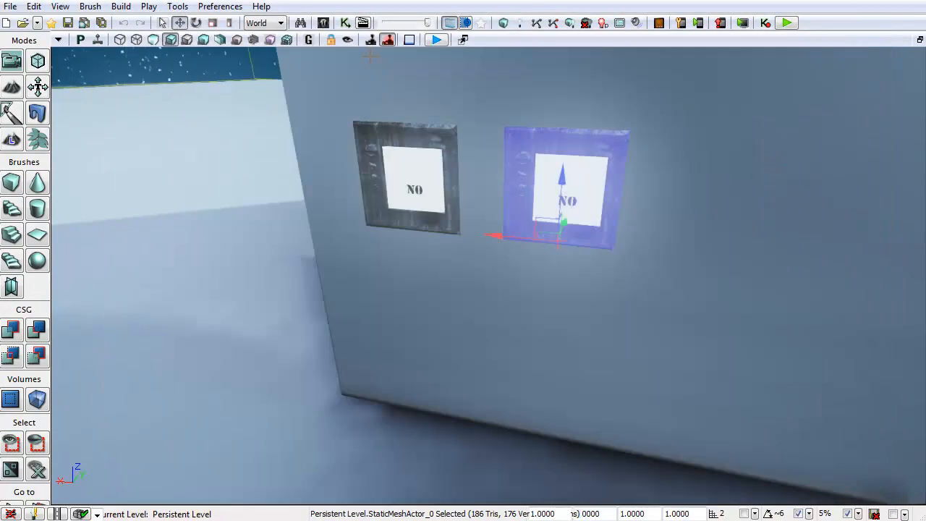
{"action": "left_click", "coordinate": [437, 40]}
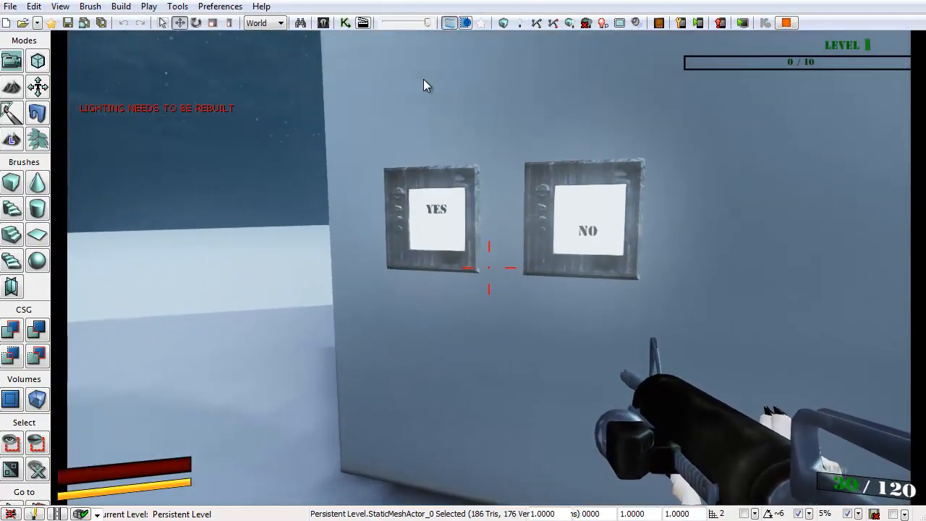
{"action": "key", "text": "Escape"}
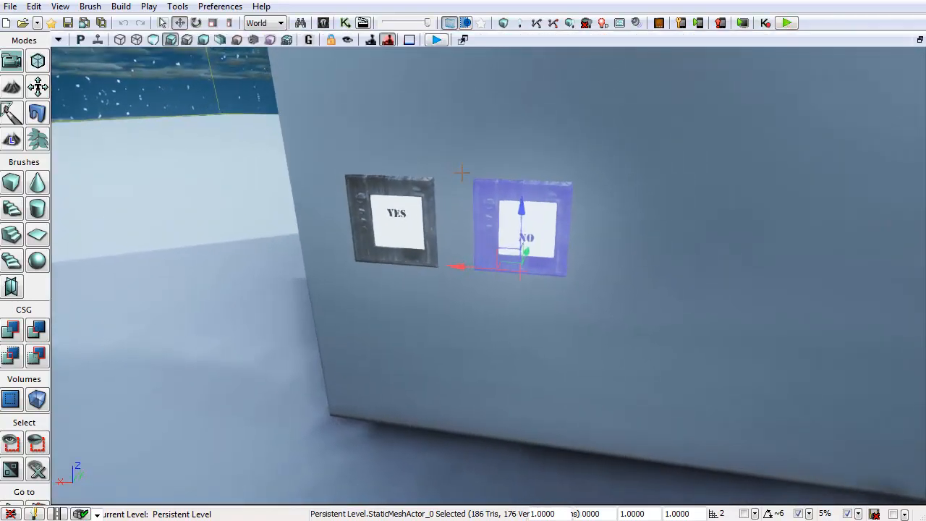
Step: Duplicate both wall panels sideways into a row of four, and copy that row upward to make two rows
{"action": "left_click", "coordinate": [440, 203], "text": "ctrl"}
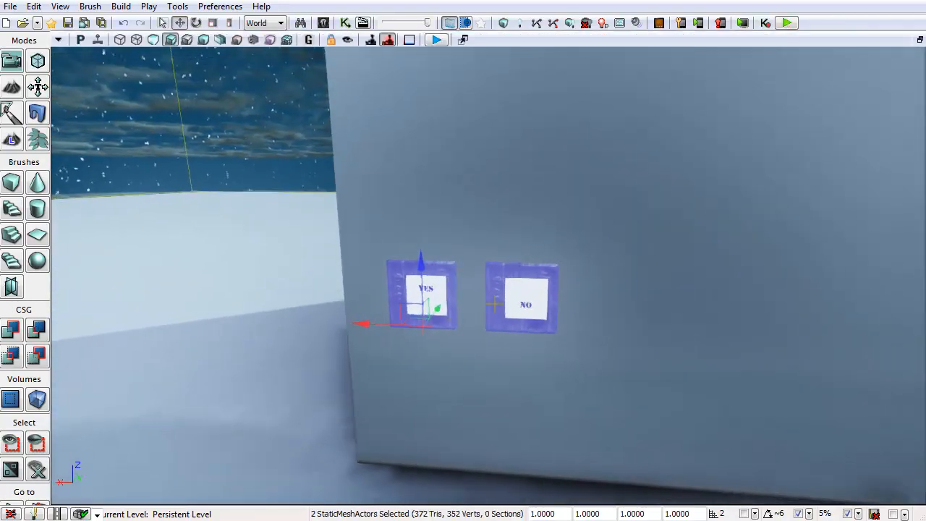
{"action": "left_click_drag", "start_coordinate": [376, 323], "coordinate": [660, 335], "text": "alt"}
{"action": "left_click", "coordinate": [421, 293], "text": "ctrl"}
{"action": "left_click", "coordinate": [521, 298], "text": "ctrl"}
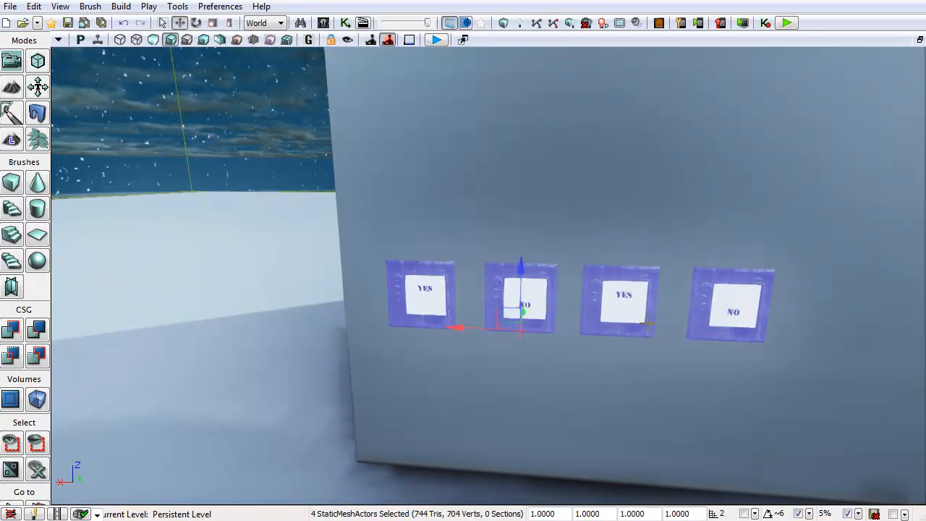
{"action": "left_click_drag", "start_coordinate": [518, 283], "coordinate": [523, 183], "text": "alt"}
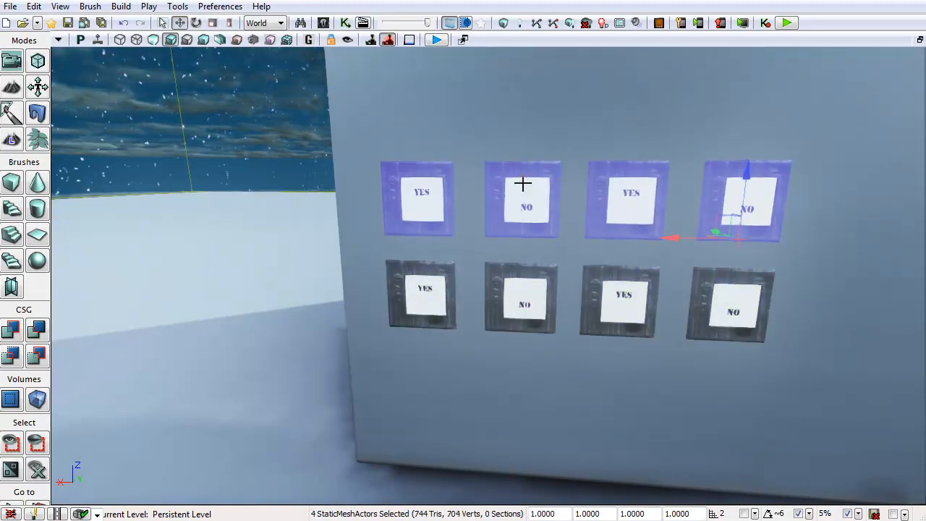
Step: Select all eight matching panels and duplicate them upward, spacing the copies evenly into a four-by-four grid
{"action": "key", "text": "shift+e"}
{"action": "left_click_drag", "start_coordinate": [725, 290], "coordinate": [756, 36], "text": "alt"}
{"action": "scroll", "coordinate": [717, 268], "scroll_direction": "down", "scroll_amount": 5}
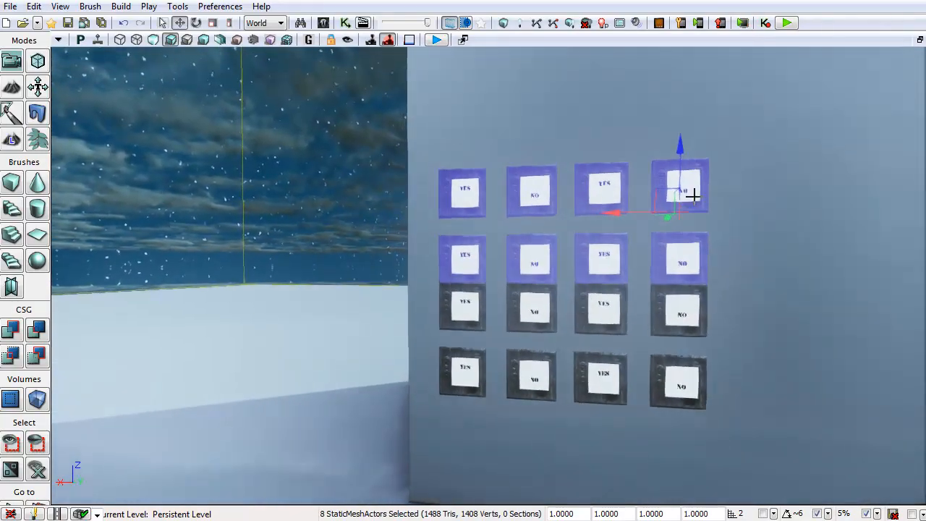
{"action": "left_click_drag", "start_coordinate": [630, 185], "coordinate": [633, 164]}
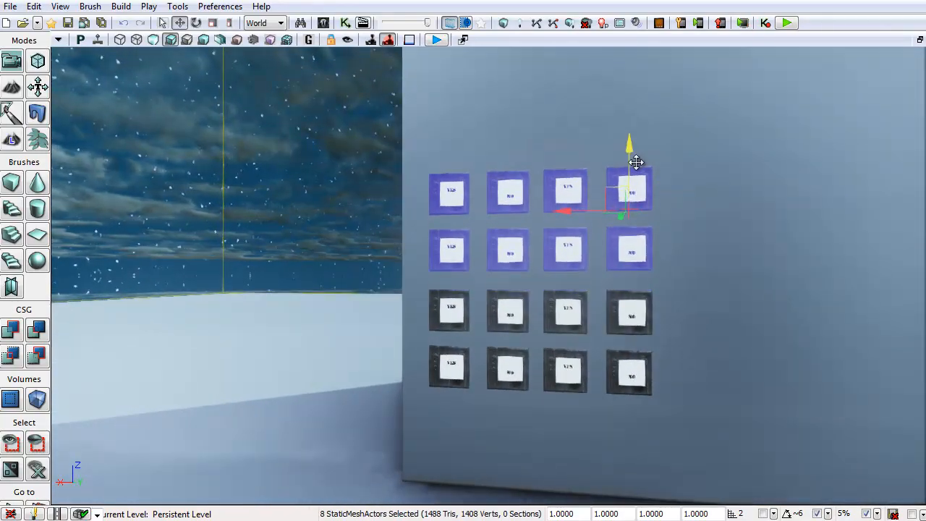
Step: Duplicate all sixteen panels sideways across the wall, and copy the resulting 32 upward to form an eight-by-eight grid
{"action": "key", "text": "shift+e"}
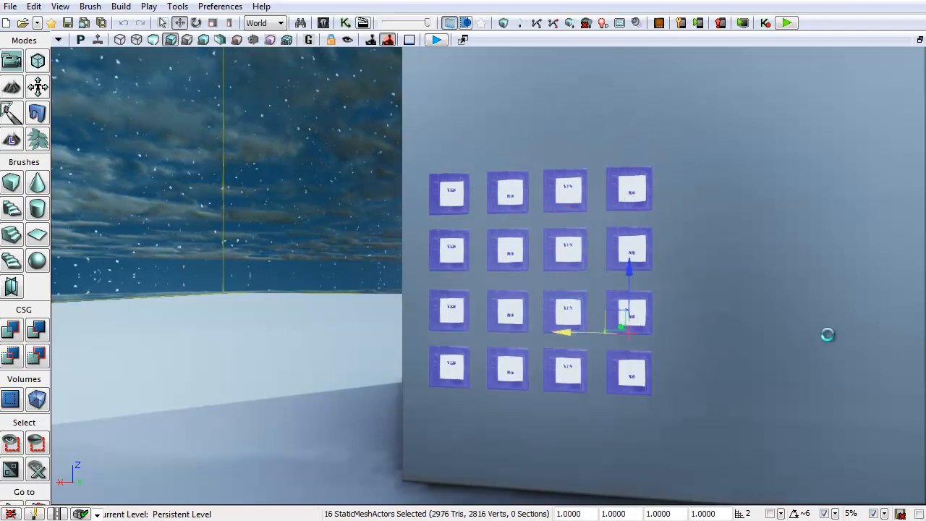
{"action": "left_click_drag", "start_coordinate": [827, 334], "coordinate": [841, 338], "text": "alt"}
{"action": "right_click_drag", "start_coordinate": [702, 378], "coordinate": [792, 357]}
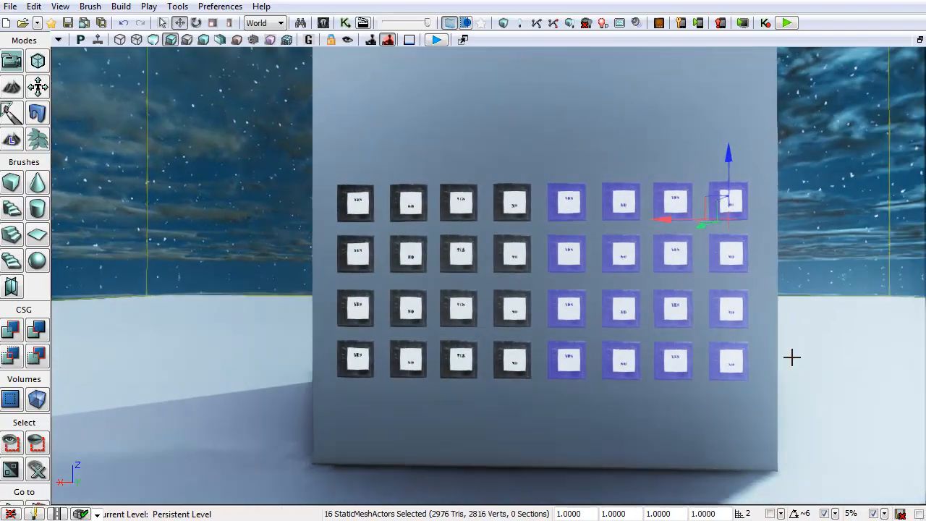
{"action": "key", "text": "shift+e"}
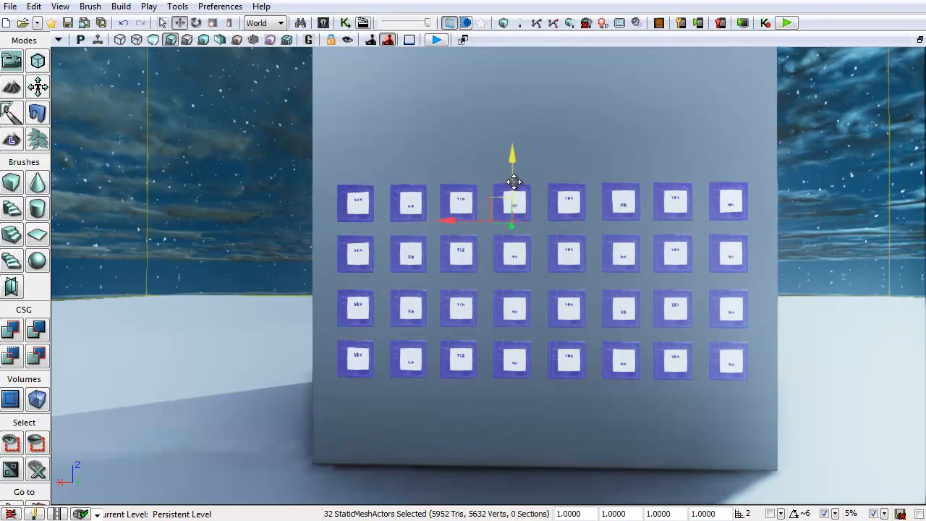
{"action": "left_click_drag", "start_coordinate": [512, 155], "coordinate": [524, 2], "text": "alt"}
{"action": "left_click_drag", "start_coordinate": [700, 54], "coordinate": [699, 48], "text": "alt"}
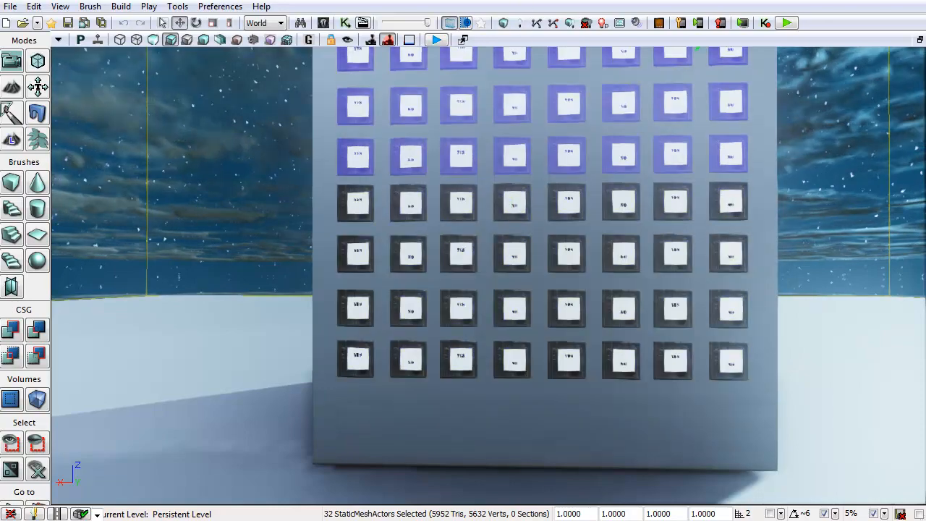
{"action": "right_click_drag", "start_coordinate": [572, 260], "coordinate": [535, 293]}
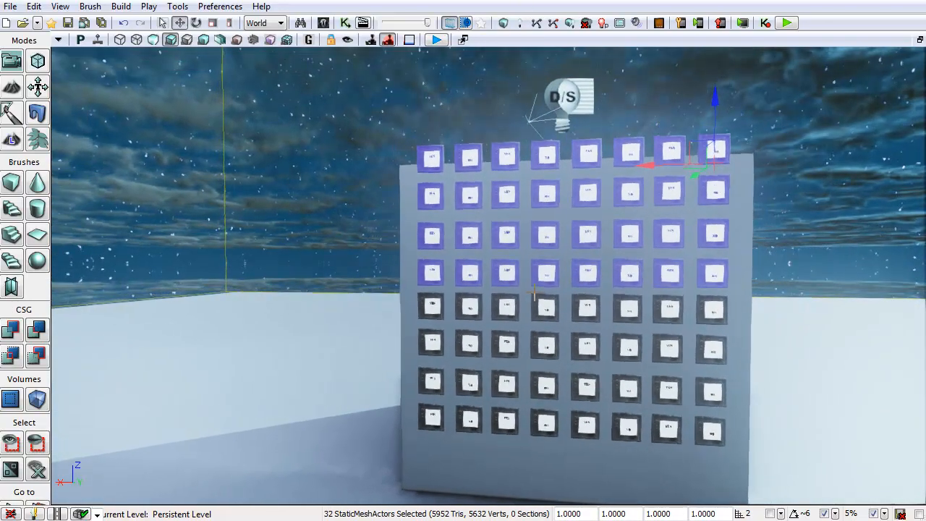
Step: Duplicate all 64 panels sideways beyond the wall's corner, and copy the resulting 128 upward to form a 16-by-16 grid
{"action": "key", "text": "shift+e"}
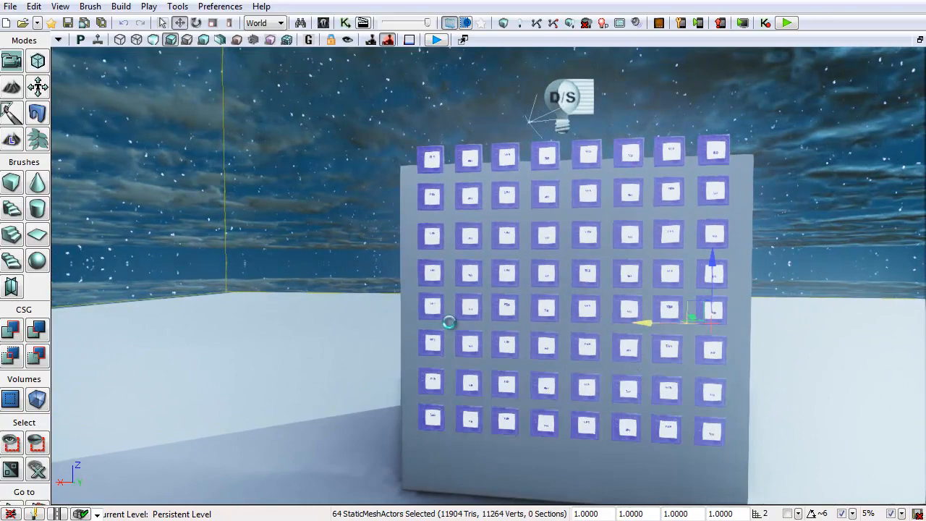
{"action": "left_click_drag", "start_coordinate": [350, 320], "coordinate": [351, 321], "text": "alt"}
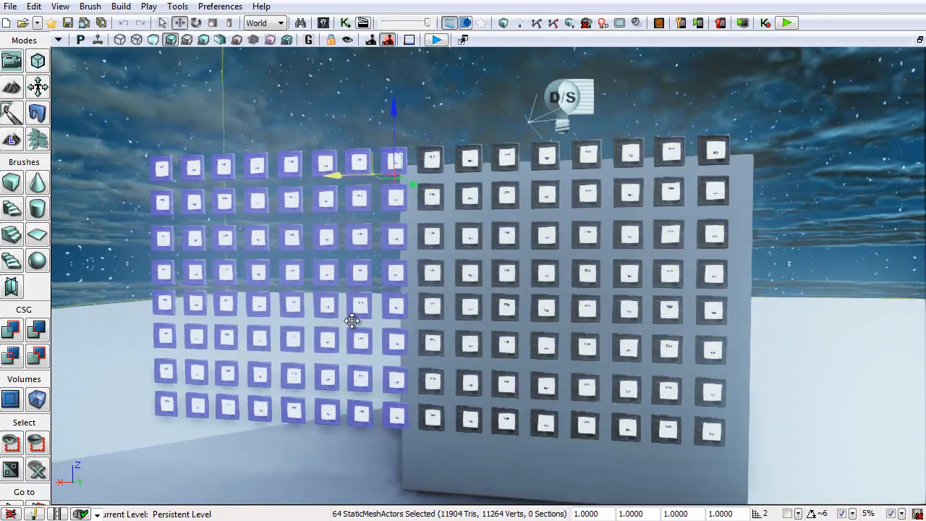
{"action": "key", "text": "shift+e"}
{"action": "right_click_drag", "start_coordinate": [525, 320], "coordinate": [509, 215]}
{"action": "left_click_drag", "start_coordinate": [632, 272], "coordinate": [642, 192], "text": "alt"}
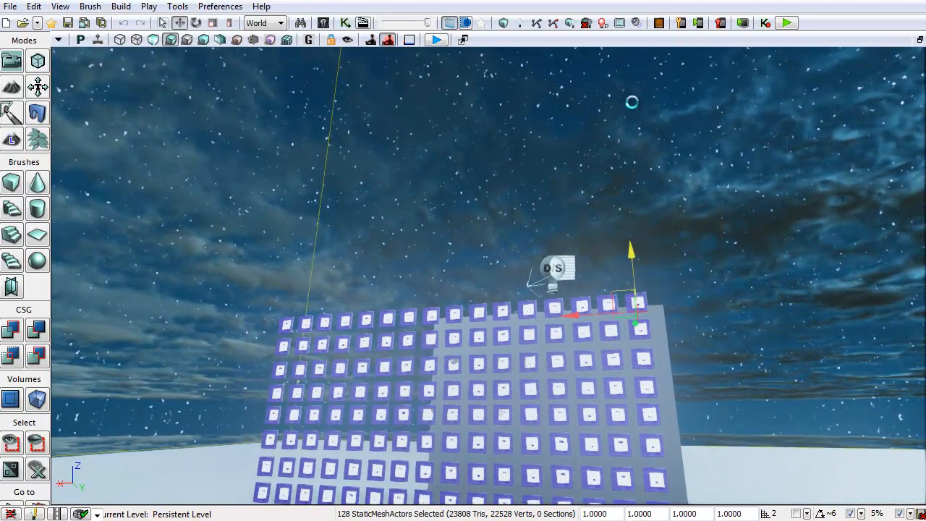
{"action": "left_click_drag", "start_coordinate": [632, 101], "coordinate": [637, 94], "text": "alt"}
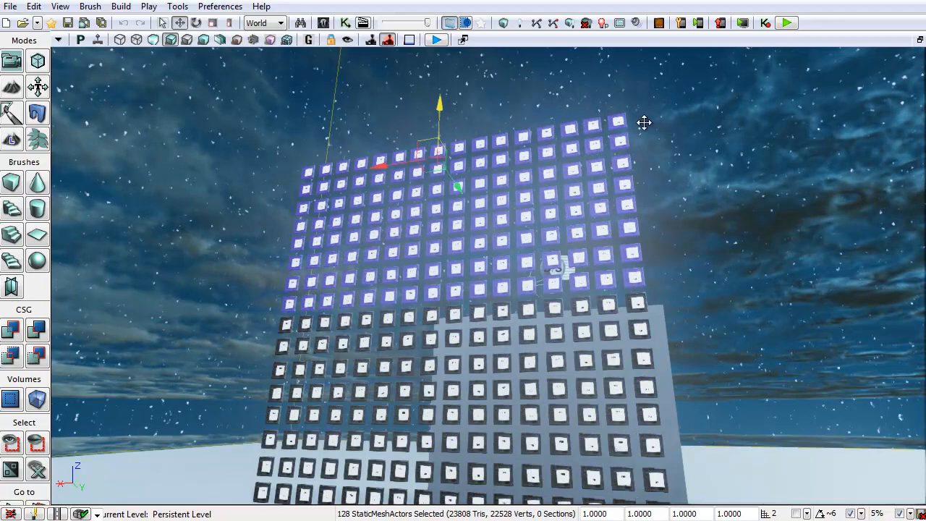
Step: Duplicate all 256 panels sideways to double the grid's width, and clear the selection
{"action": "key", "text": "shift+e"}
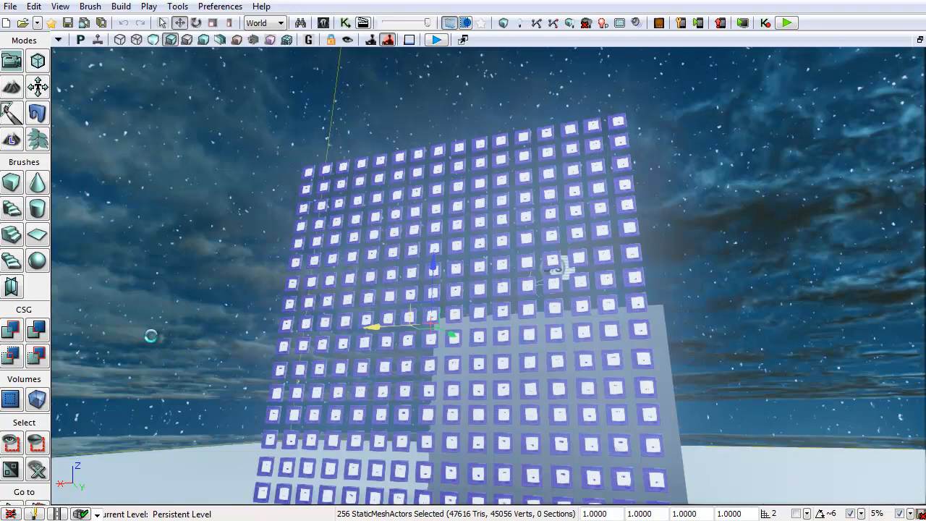
{"action": "left_click_drag", "start_coordinate": [151, 335], "coordinate": [114, 344], "text": "alt"}
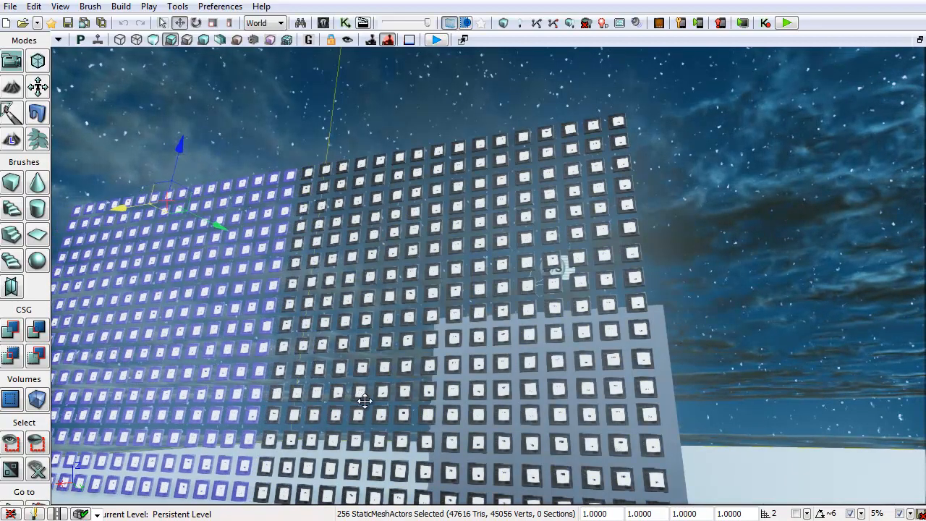
{"action": "right_click_drag", "start_coordinate": [421, 306], "coordinate": [428, 327]}
{"action": "key", "text": "w"}
{"action": "key", "text": "s"}
{"action": "key", "text": "w"}
{"action": "key", "text": "Escape"}
{"action": "key", "text": "w"}
{"action": "key", "text": "s"}
{"action": "key", "text": "s"}
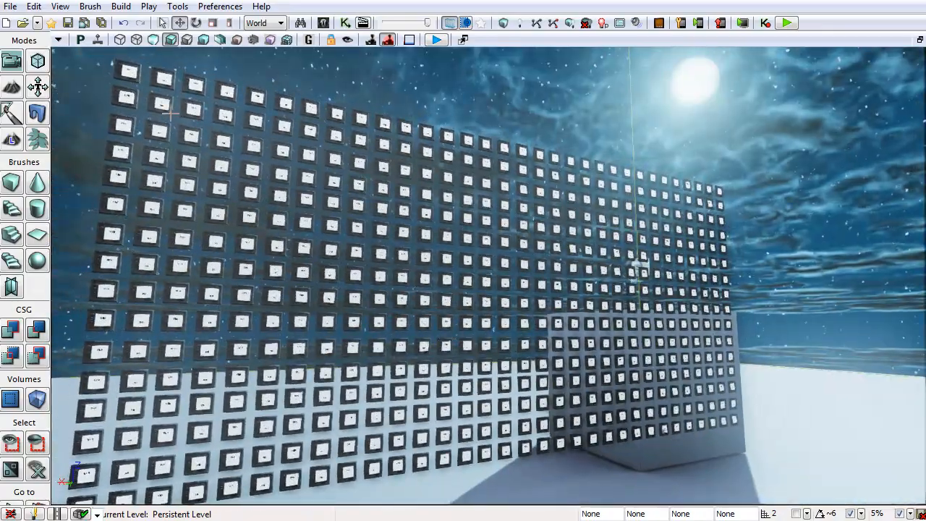
Step: Select every matching panel in the grid to check how many there are, and deselect them all
{"action": "left_click", "coordinate": [130, 73]}
{"action": "key", "text": "shift+e"}
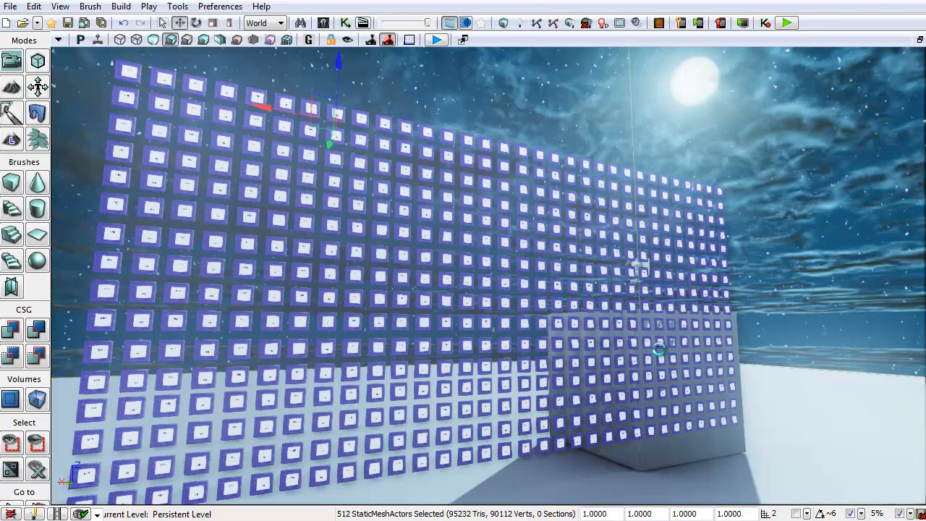
{"action": "right_click", "coordinate": [716, 307]}
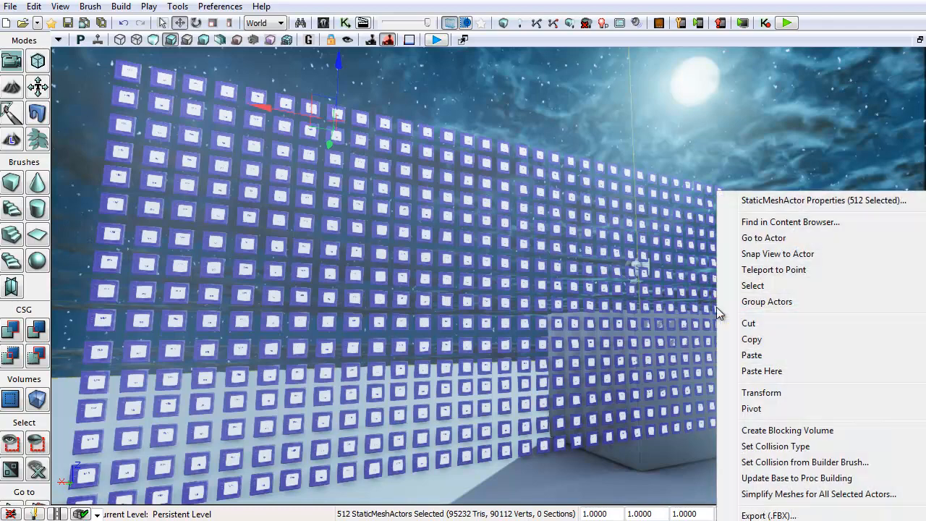
{"action": "left_click", "coordinate": [666, 135]}
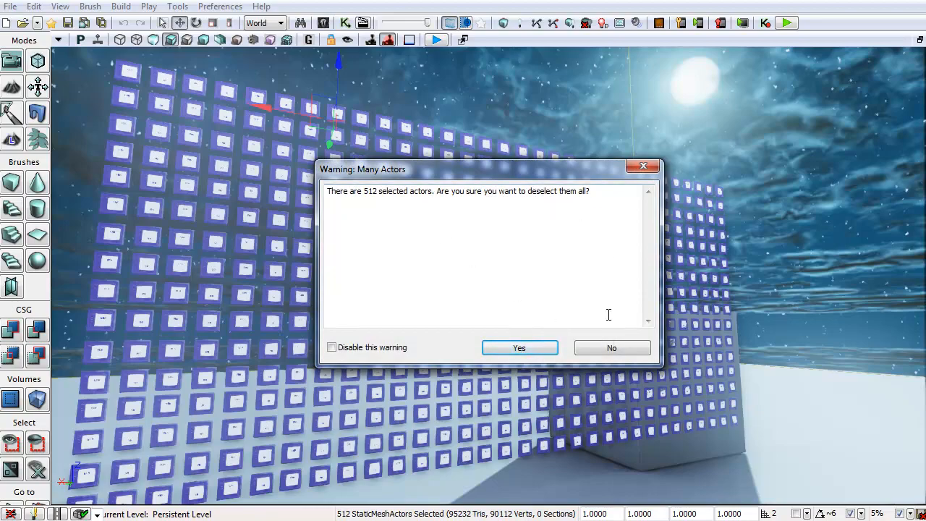
{"action": "left_click", "coordinate": [522, 346]}
{"action": "right_click", "coordinate": [523, 344]}
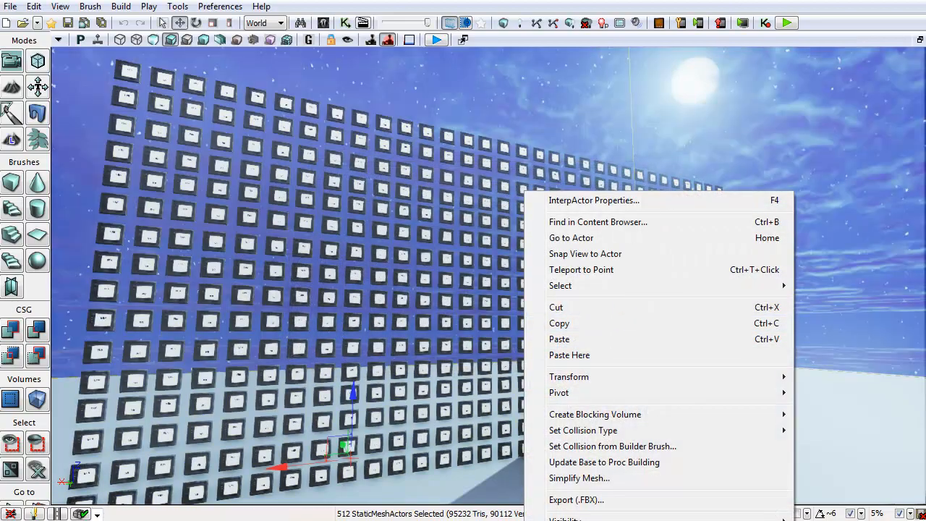
{"action": "left_click", "coordinate": [727, 79]}
Step: Review the Question package's materials and texture targets in the Content Browser, and close it
{"action": "left_click_drag", "start_coordinate": [724, 248], "coordinate": [122, 248]}
{"action": "key", "text": "ctrl+shift+f"}
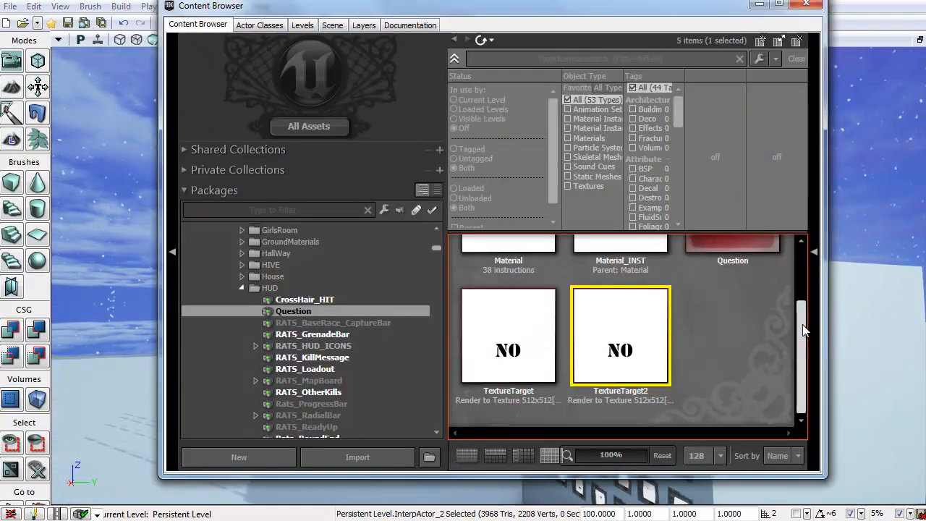
{"action": "left_click_drag", "start_coordinate": [803, 335], "coordinate": [807, 309]}
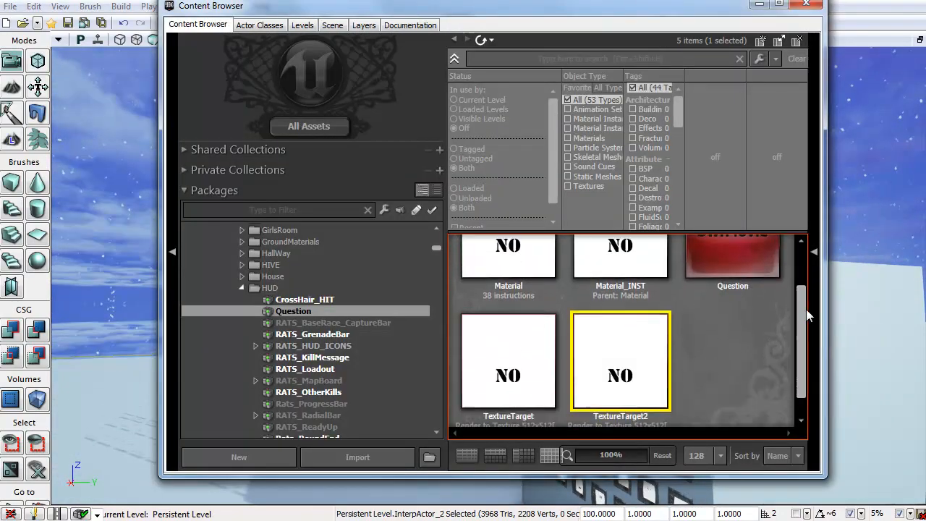
{"action": "left_click", "coordinate": [817, 5]}
Step: Inspect the YES and NO screens up close on individual panels in the middle of the grid
{"action": "left_click_drag", "start_coordinate": [672, 262], "coordinate": [500, 284]}
{"action": "left_click", "coordinate": [503, 230]}
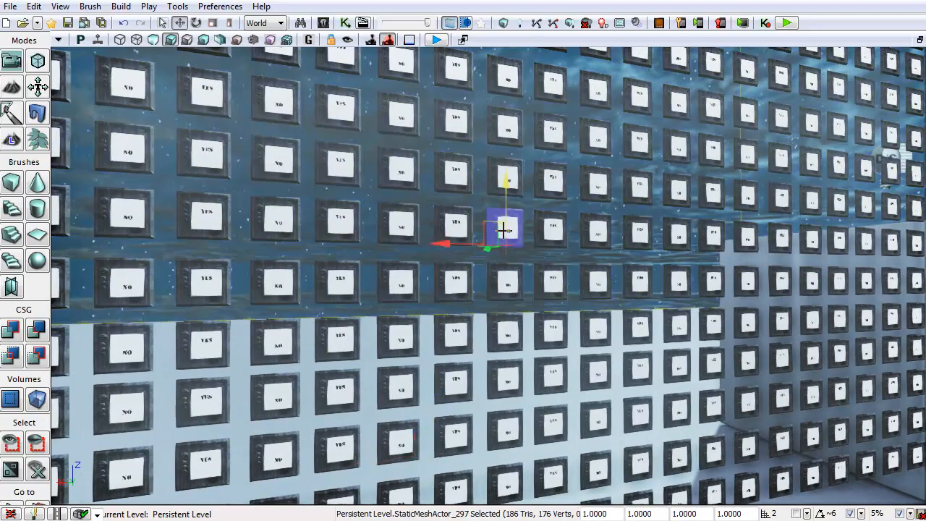
{"action": "left_click_drag", "start_coordinate": [604, 332], "coordinate": [505, 271]}
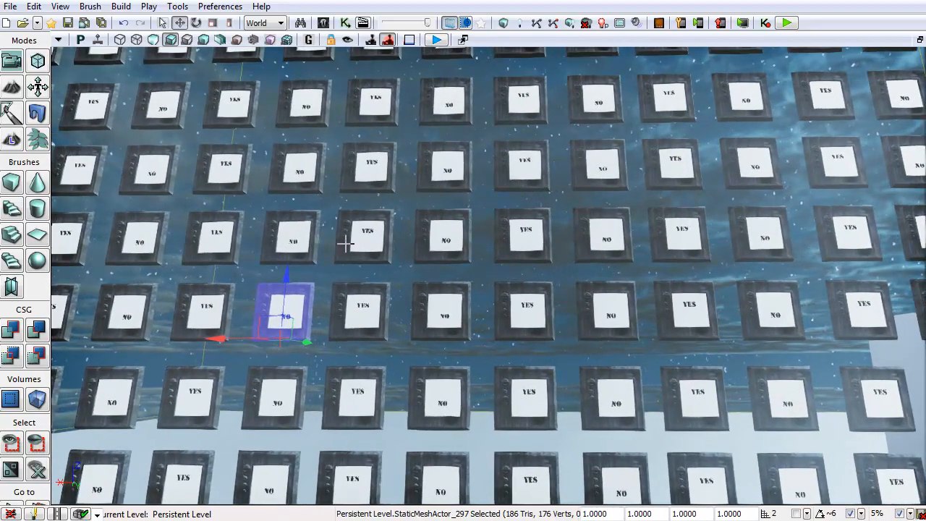
{"action": "left_click", "coordinate": [443, 167]}
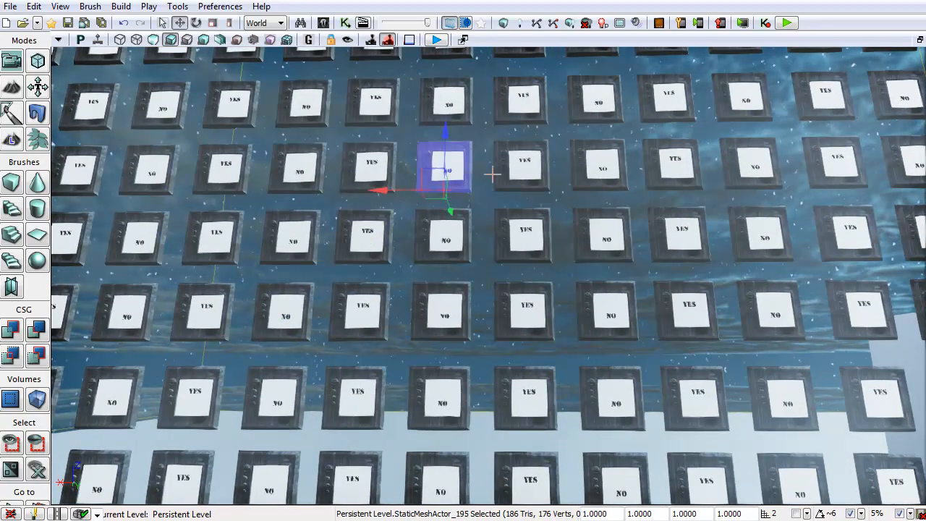
{"action": "left_click", "coordinate": [514, 102]}
{"action": "key", "text": "s"}
{"action": "right_click_drag", "start_coordinate": [554, 246], "coordinate": [465, 306]}
{"action": "key", "text": "w"}
{"action": "key", "text": "s"}
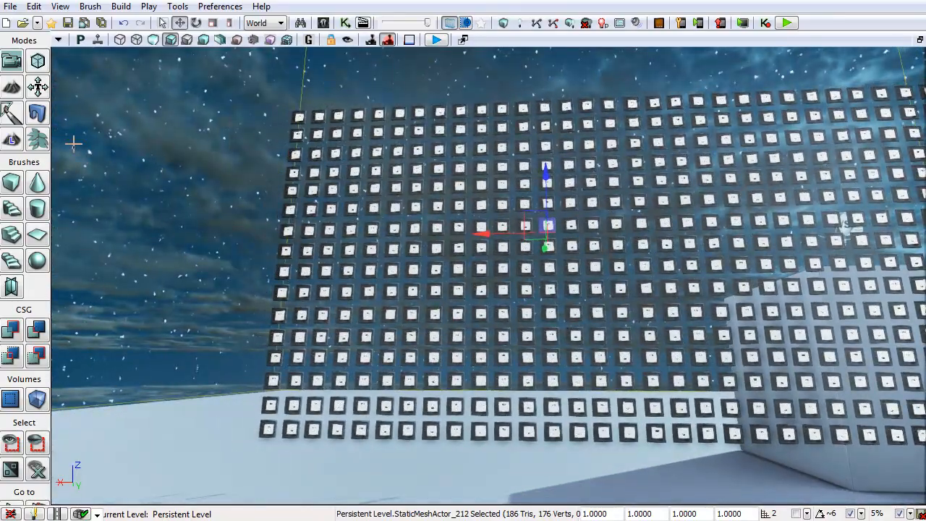
Step: Examine the alternating YES and NO panels along the grid's outer end, away from the wall
{"action": "key", "text": "w"}
{"action": "right_click_drag", "start_coordinate": [166, 238], "coordinate": [405, 242]}
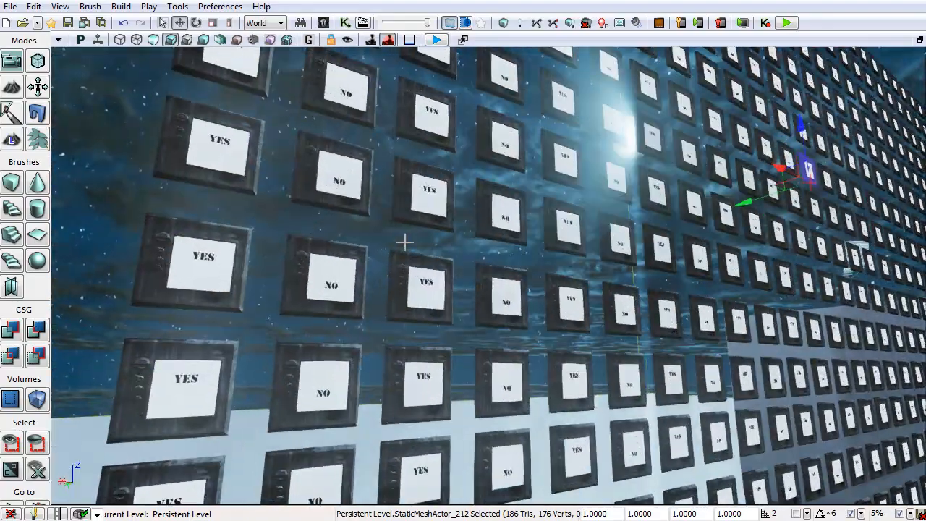
{"action": "left_click", "coordinate": [500, 211]}
{"action": "key", "text": "d"}
{"action": "right_click_drag", "start_coordinate": [516, 303], "coordinate": [499, 271]}
{"action": "key", "text": "w"}
{"action": "key", "text": "s"}
{"action": "key", "text": "d"}
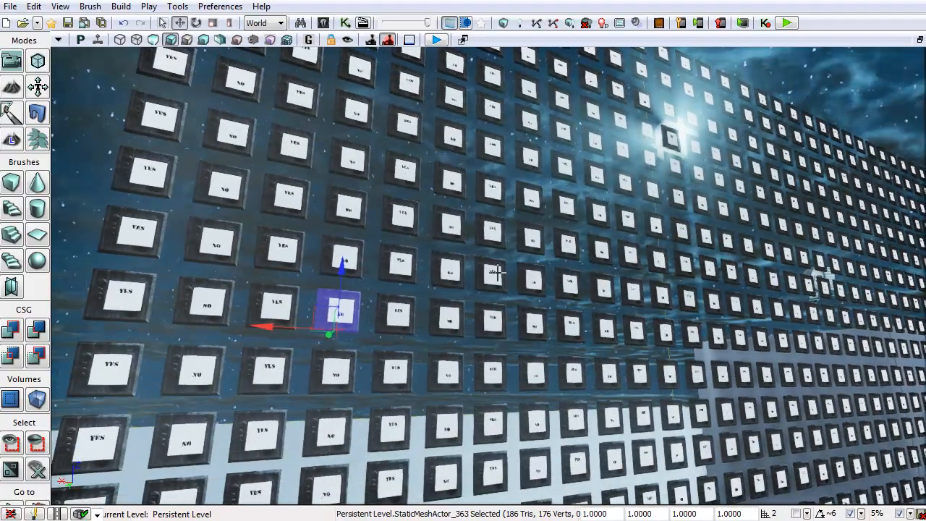
Step: Survey the alternating YES and NO panels across the whole grid, picking single panels and viewing it from a distance
{"action": "left_click", "coordinate": [494, 238]}
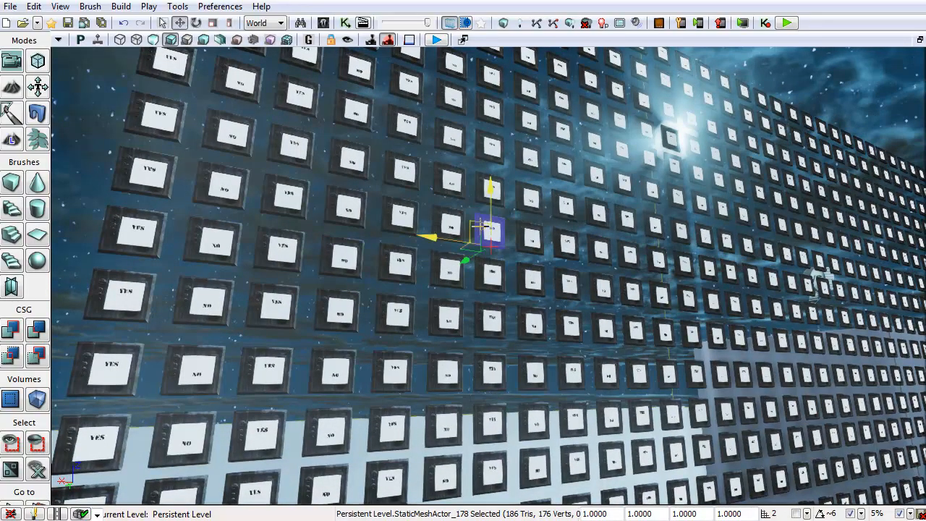
{"action": "left_click", "coordinate": [440, 139]}
{"action": "right_click_drag", "start_coordinate": [440, 139], "coordinate": [326, 353]}
{"action": "left_click", "coordinate": [362, 23]}
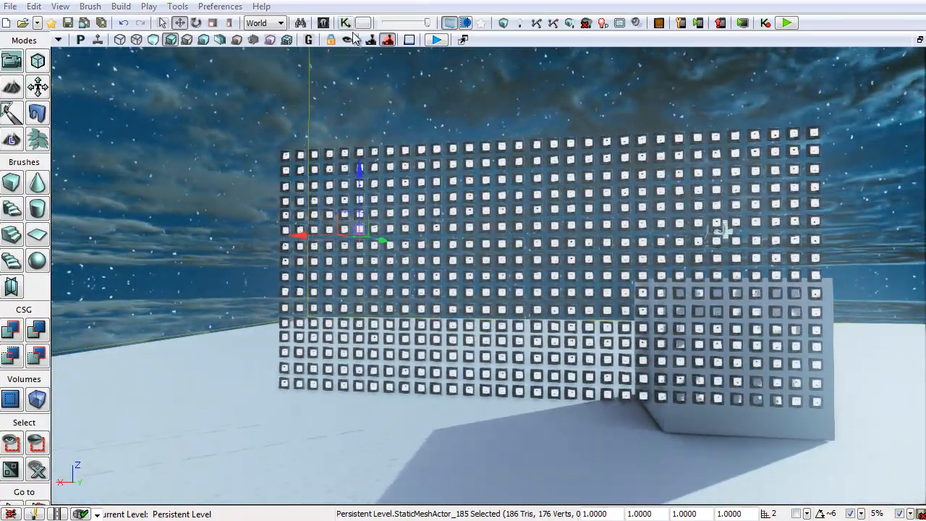
{"action": "left_click", "coordinate": [874, 32]}
{"action": "right_click_drag", "start_coordinate": [722, 229], "coordinate": [574, 198]}
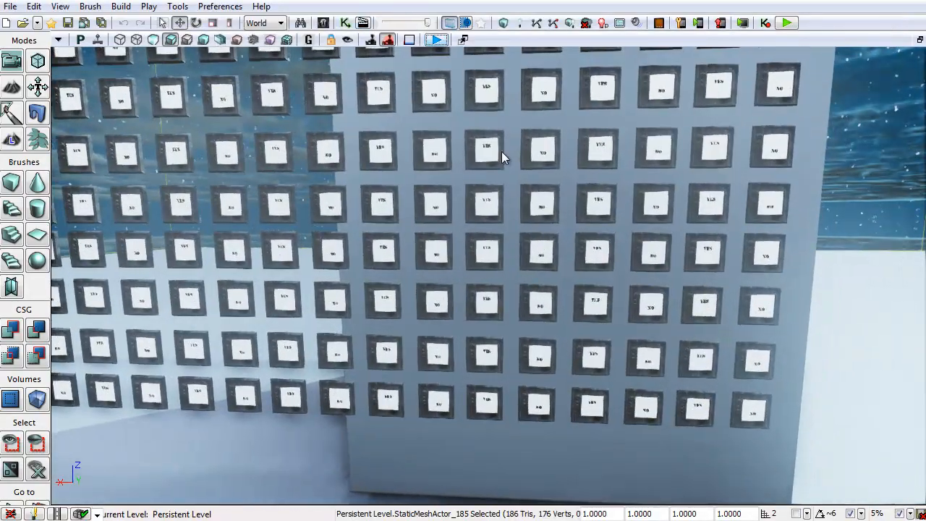
Step: Play-test the level in the viewport, walk up to the panel grid and fire two shots at it
{"action": "key", "text": "w"}
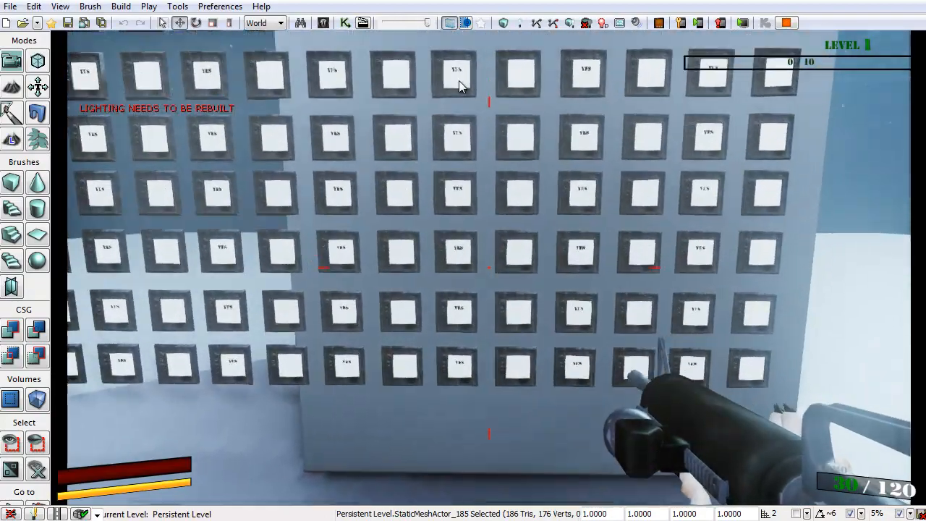
{"action": "key", "text": "w"}
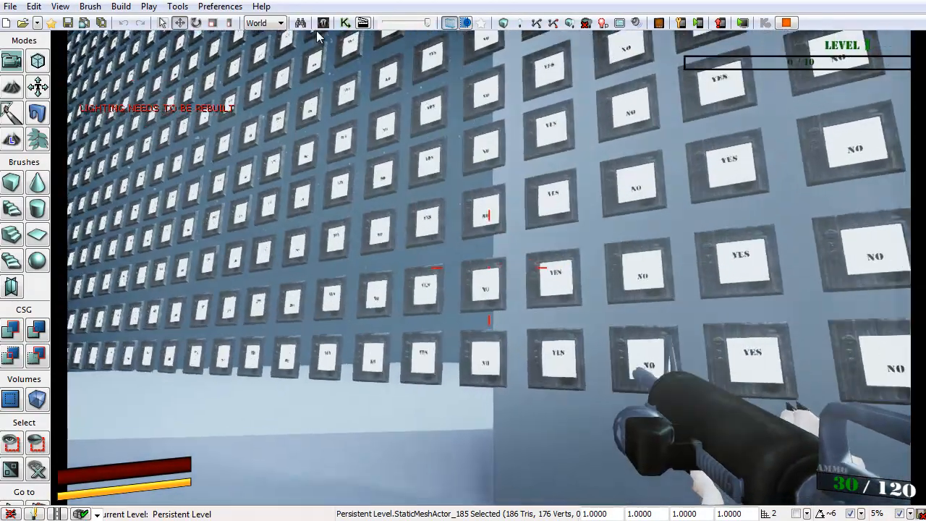
{"action": "key", "text": "w"}
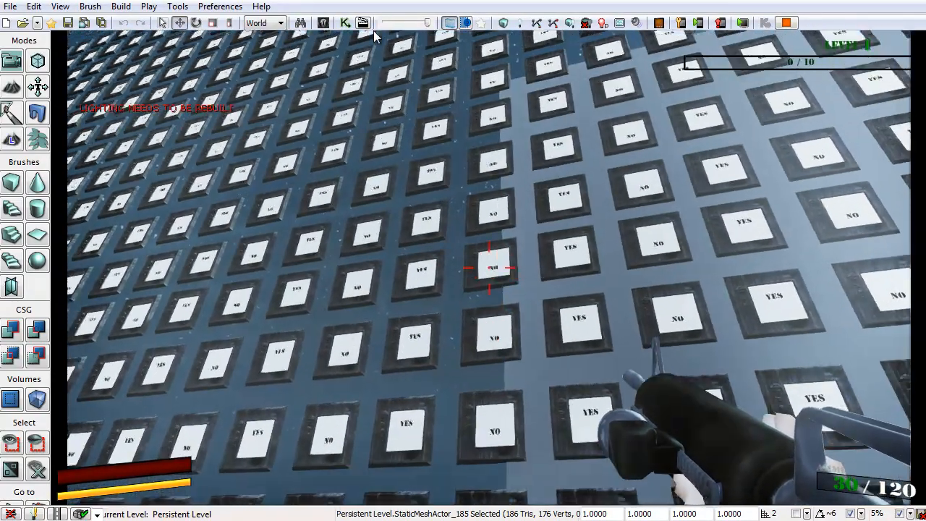
{"action": "left_click", "coordinate": [376, 35]}
{"action": "left_click", "coordinate": [434, 33]}
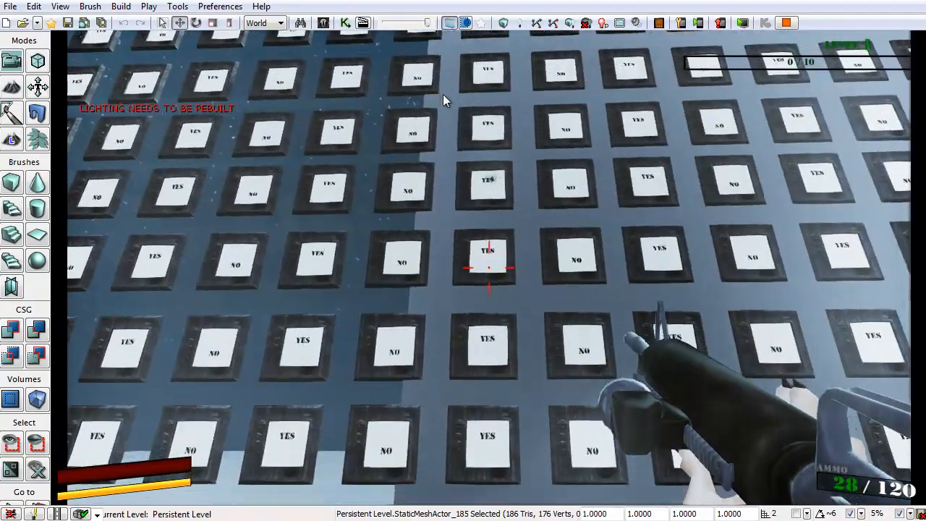
Step: Walk back and forth along the grid in play mode to view the panels from several angles, and end the play session
{"action": "key", "text": "s"}
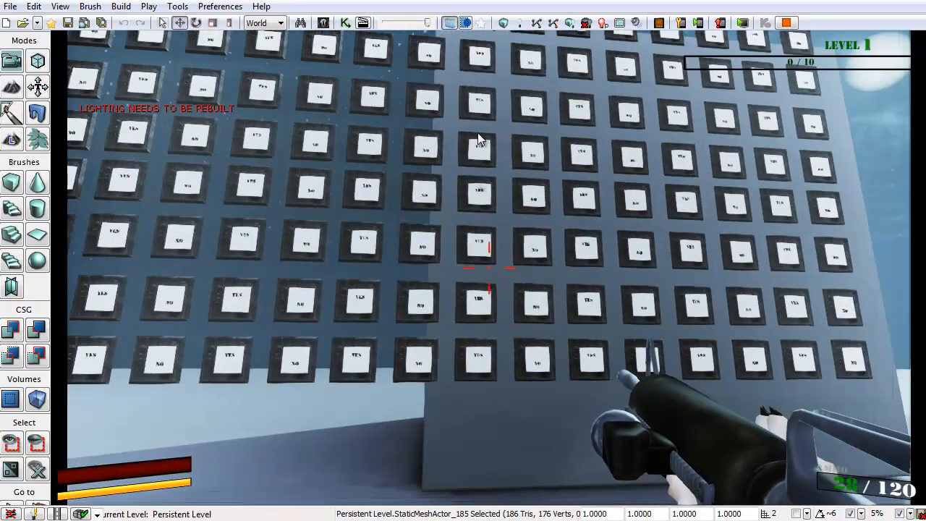
{"action": "key", "text": "w"}
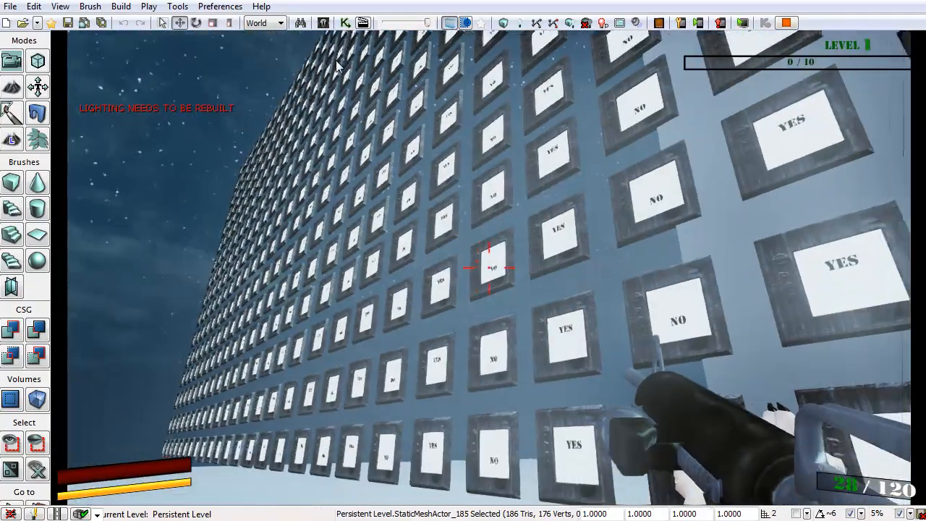
{"action": "key", "text": "s"}
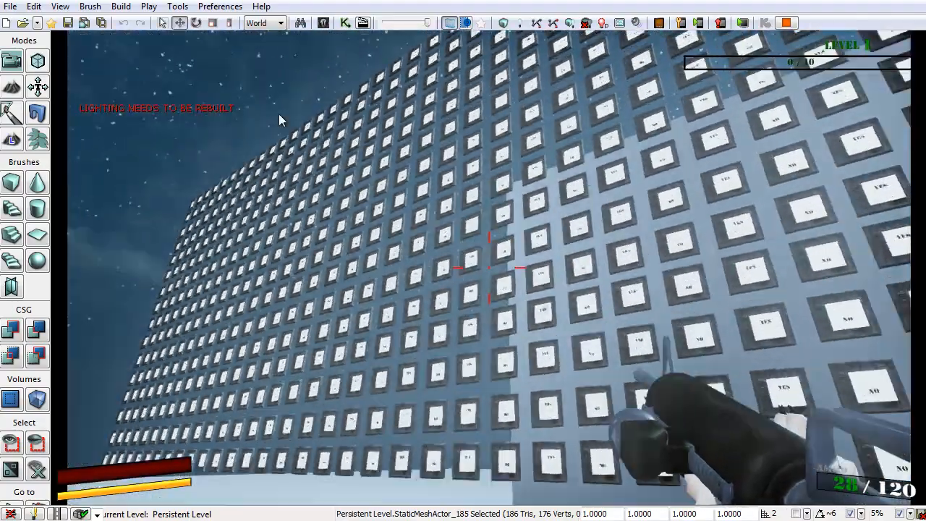
{"action": "key", "text": "a"}
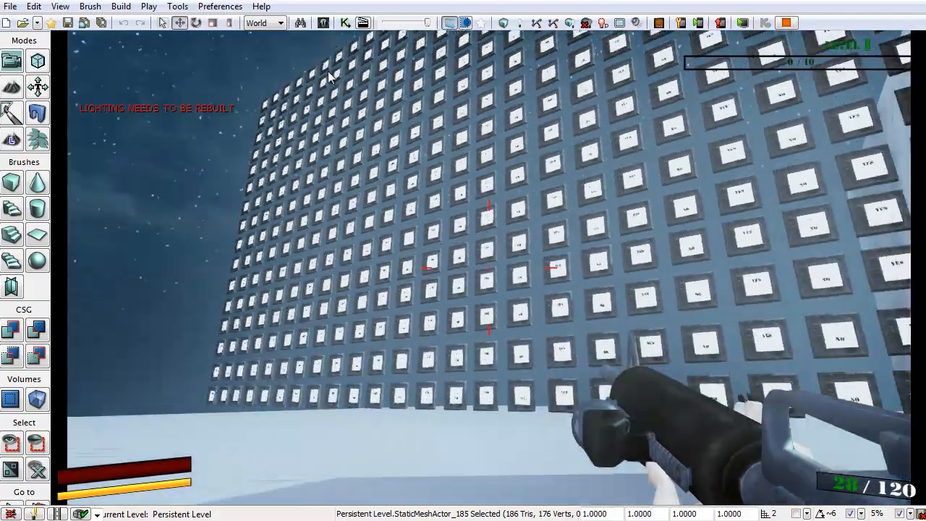
{"action": "key", "text": "w"}
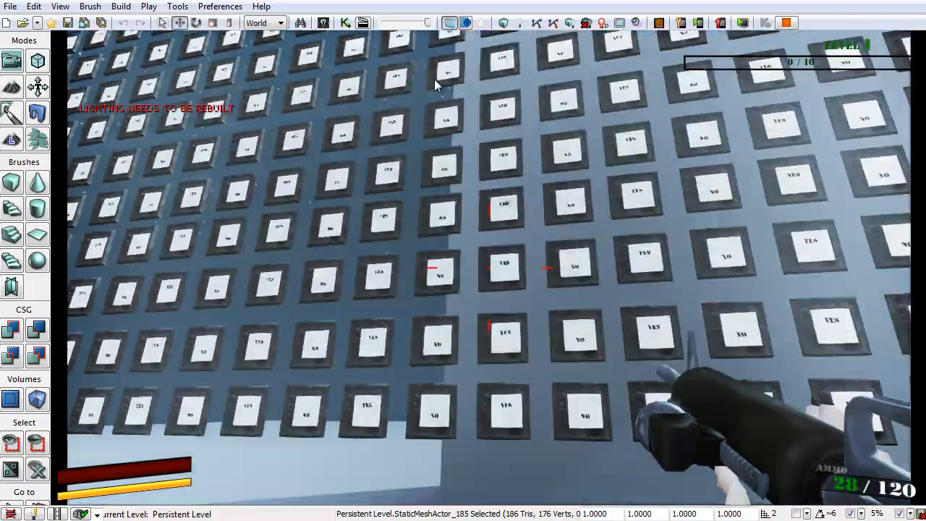
{"action": "key", "text": "d"}
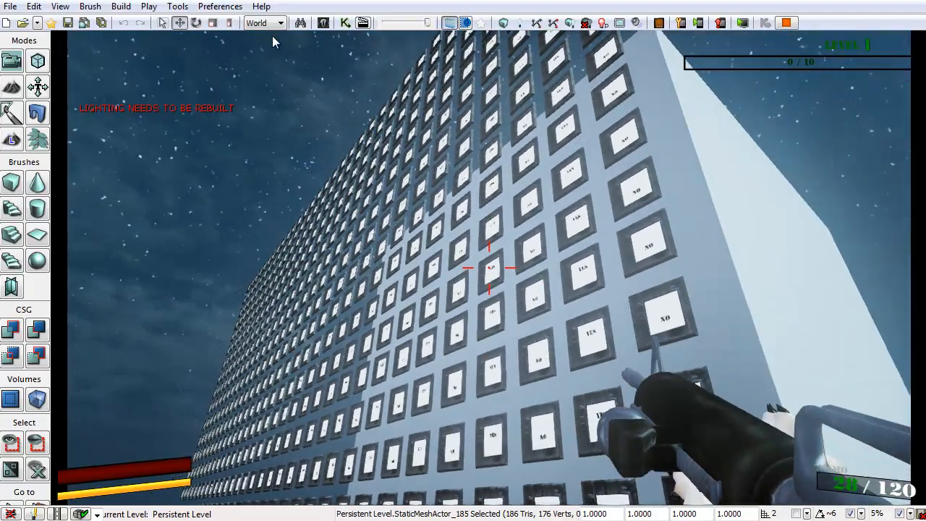
{"action": "key", "text": "a"}
{"action": "key", "text": "Escape"}
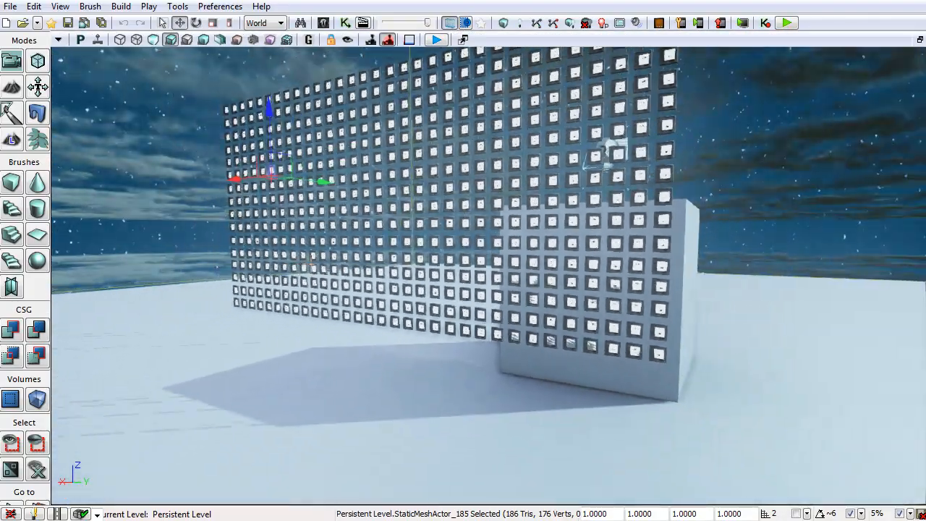
Step: Delete all matching panels except the two neighbouring ones in the grid's lowest row near the wall's inner edge
{"action": "left_click_drag", "start_coordinate": [697, 392], "coordinate": [697, 347]}
{"action": "left_click", "coordinate": [652, 388]}
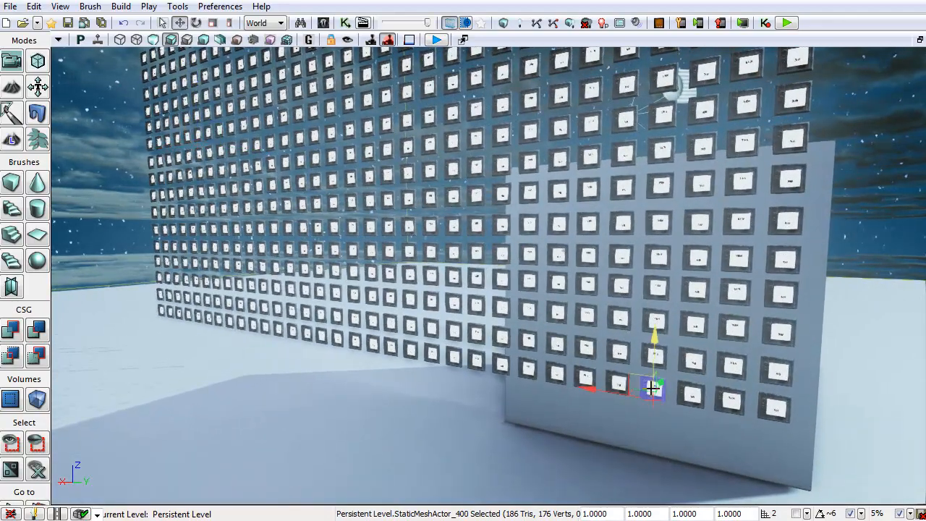
{"action": "key", "text": "shift+e"}
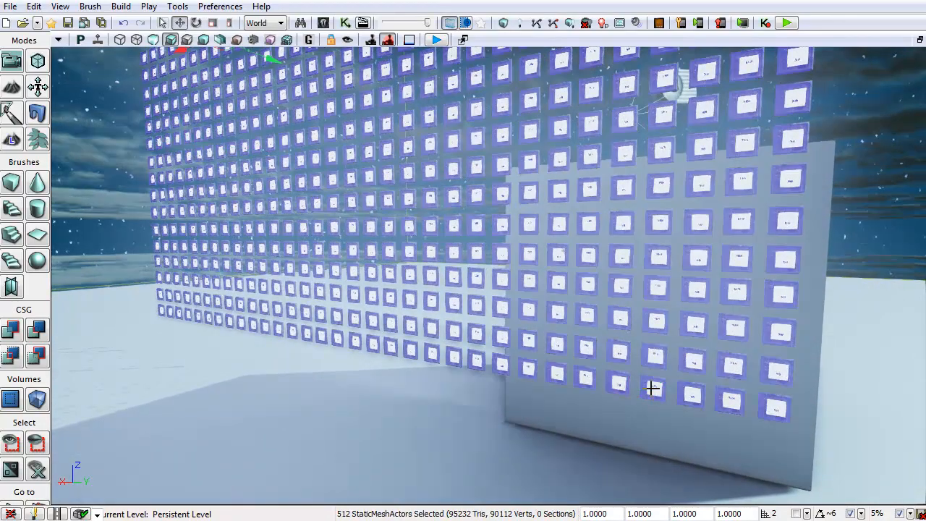
{"action": "left_click", "coordinate": [529, 369], "text": "ctrl"}
{"action": "left_click", "coordinate": [556, 373], "text": "ctrl"}
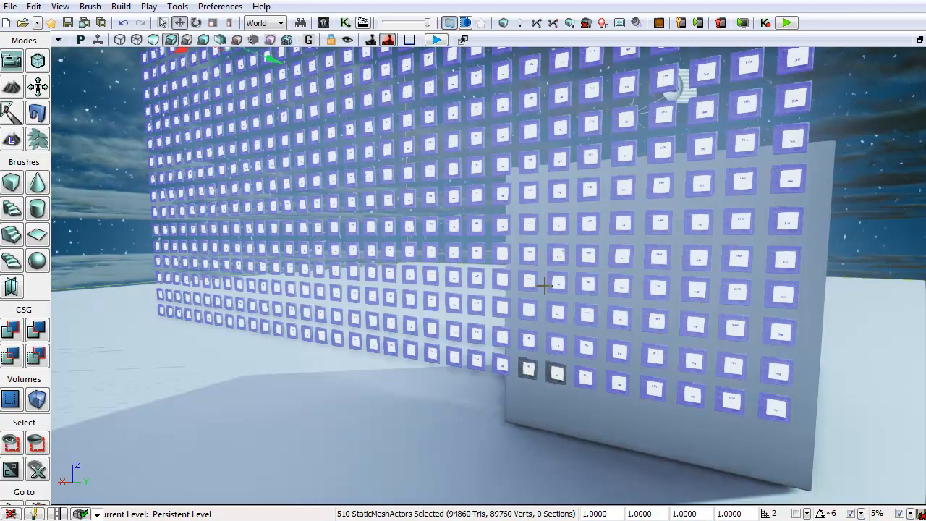
{"action": "key", "text": "Delete"}
Step: View the remaining YES and NO panels up close, and review the lower Open GFx Movie node's exposable variables and properties in Kismet
{"action": "right_click_drag", "start_coordinate": [545, 285], "coordinate": [587, 388]}
{"action": "key", "text": "w"}
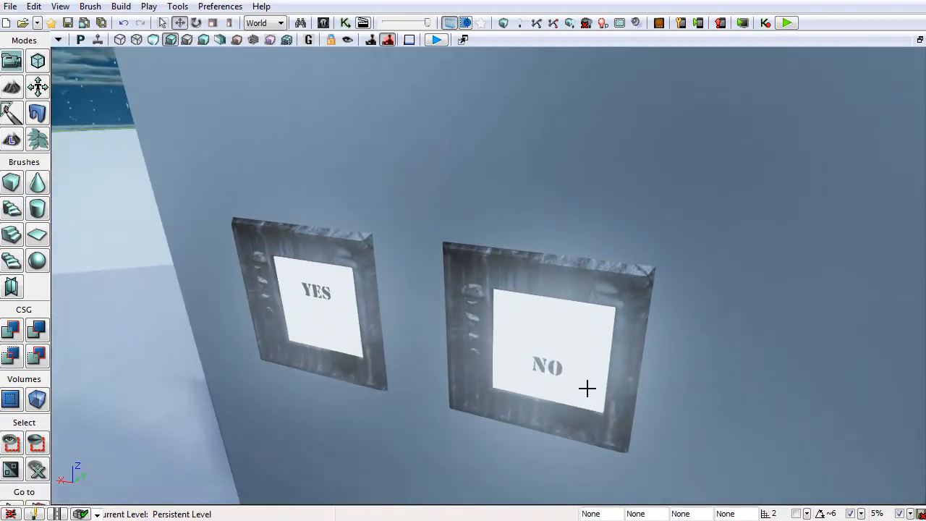
{"action": "scroll", "coordinate": [587, 388], "scroll_direction": "down", "scroll_amount": 5}
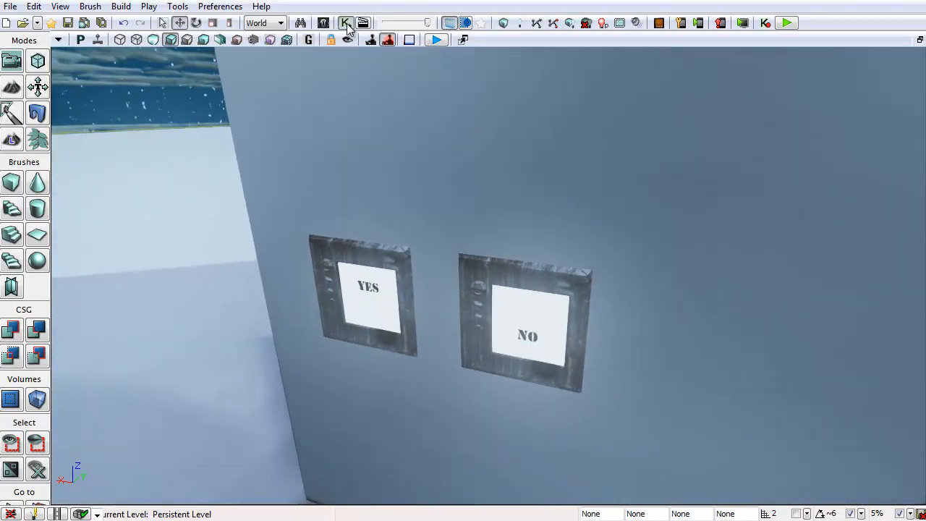
{"action": "left_click", "coordinate": [346, 23]}
{"action": "left_click_drag", "start_coordinate": [508, 307], "coordinate": [513, 275]}
{"action": "left_click", "coordinate": [465, 221]}
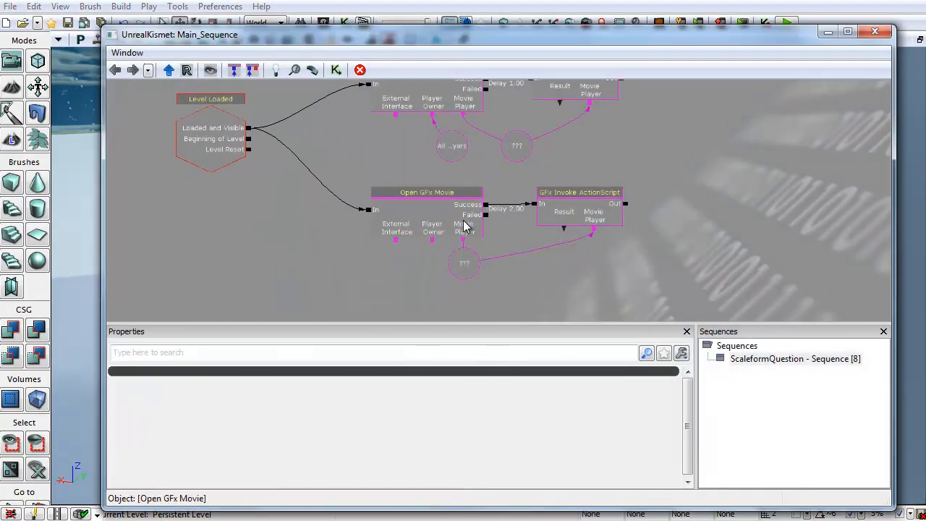
{"action": "right_click", "coordinate": [447, 188]}
{"action": "mouse_move", "coordinate": [492, 197]}
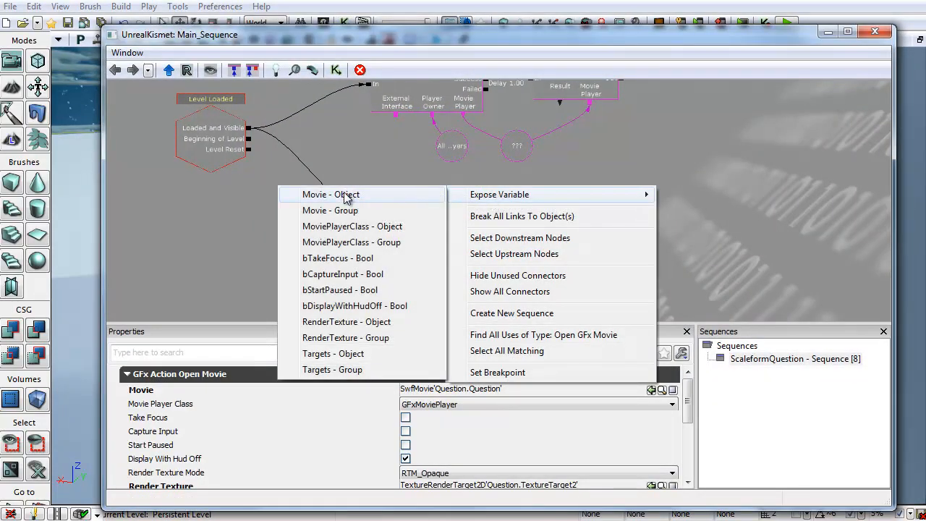
{"action": "left_click", "coordinate": [656, 221]}
{"action": "left_click", "coordinate": [437, 209]}
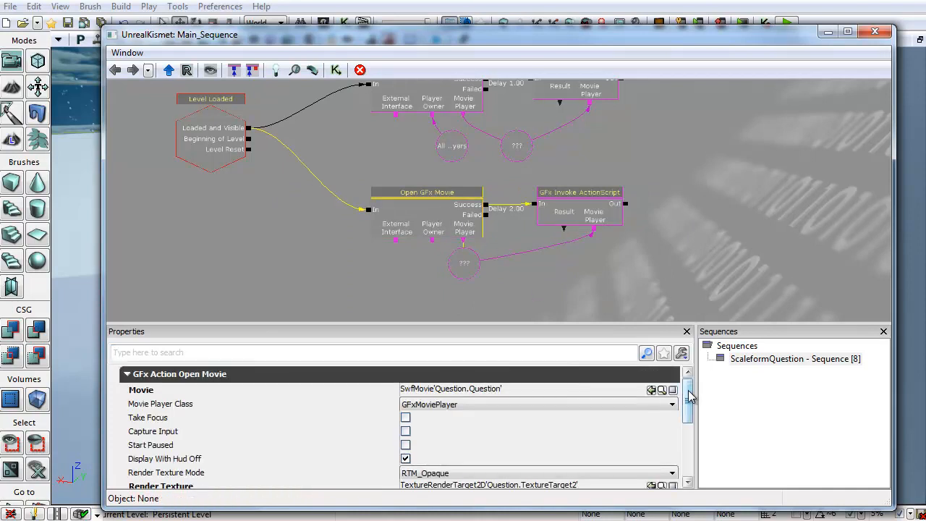
{"action": "left_click_drag", "start_coordinate": [689, 396], "coordinate": [687, 431]}
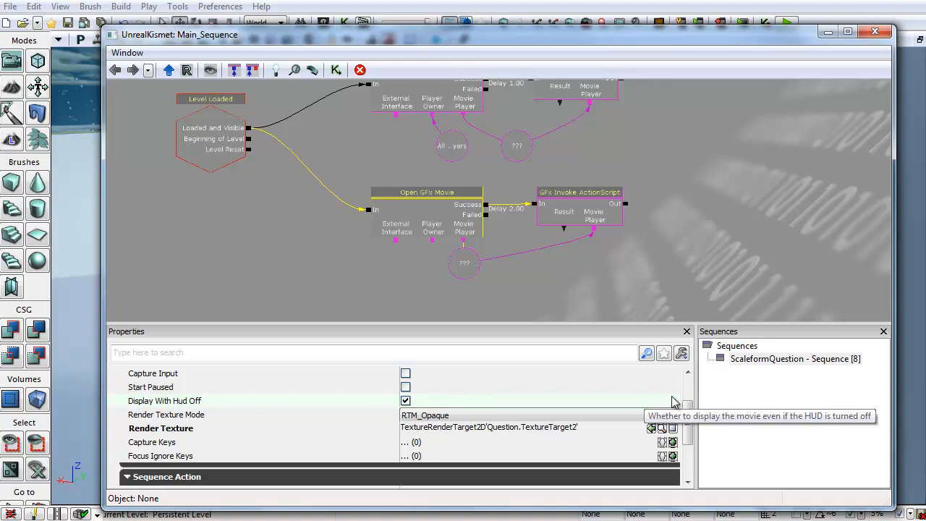
Step: Expose the Movie object variable on the lower Open GFx Movie node and check it against the node's Movie property
{"action": "left_click_drag", "start_coordinate": [309, 318], "coordinate": [317, 291]}
{"action": "scroll", "coordinate": [385, 302], "scroll_direction": "up", "scroll_amount": 3}
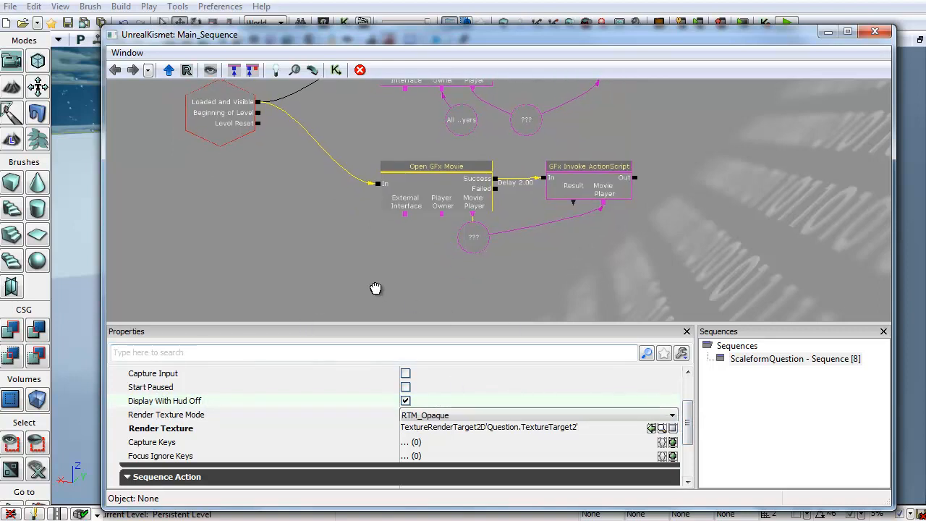
{"action": "left_click_drag", "start_coordinate": [418, 283], "coordinate": [349, 297]}
{"action": "left_click", "coordinate": [435, 193]}
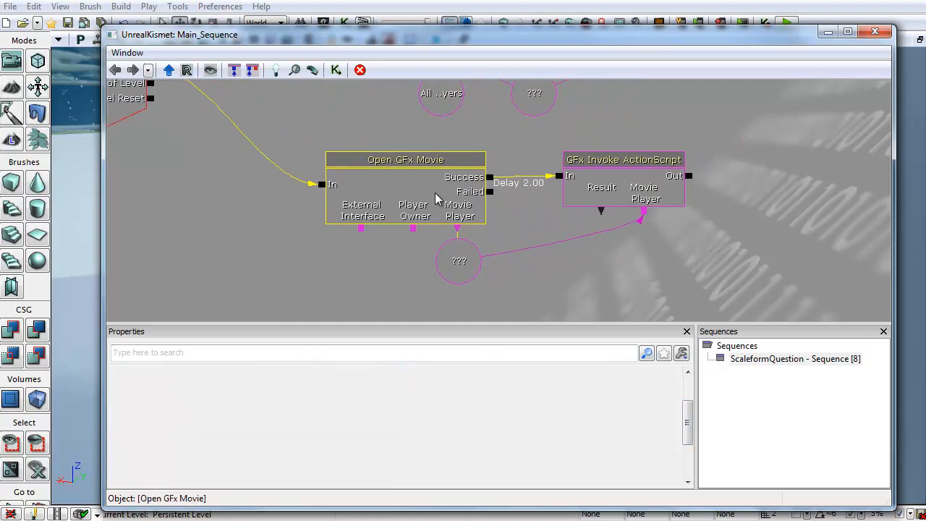
{"action": "right_click", "coordinate": [417, 156]}
{"action": "mouse_move", "coordinate": [490, 168]}
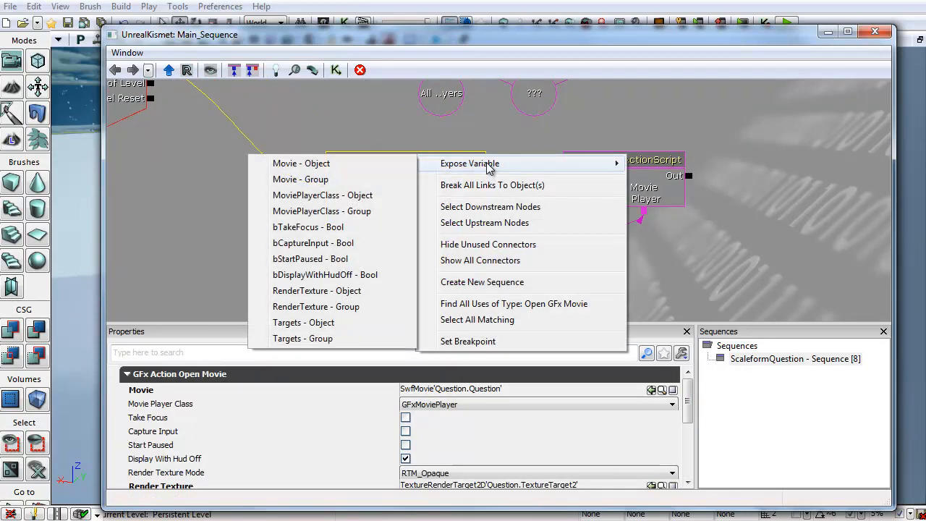
{"action": "left_click", "coordinate": [316, 165]}
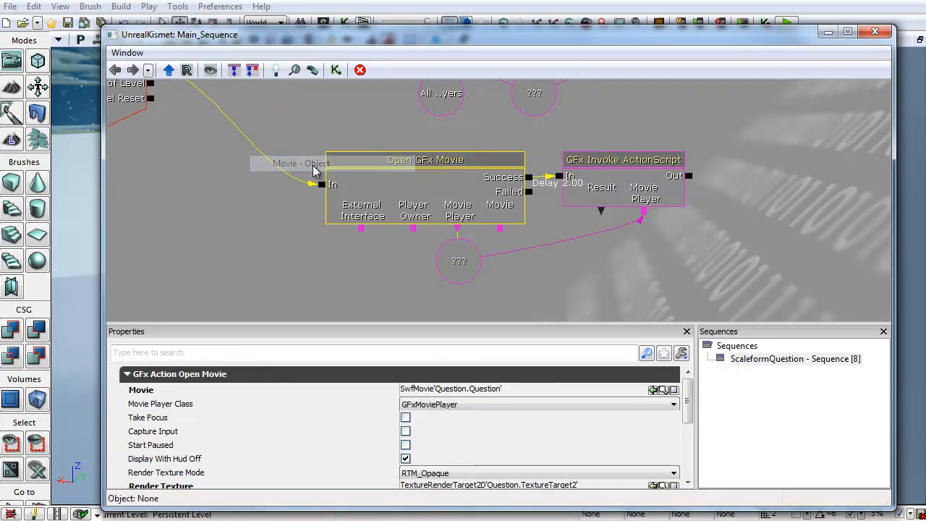
{"action": "left_click", "coordinate": [153, 390]}
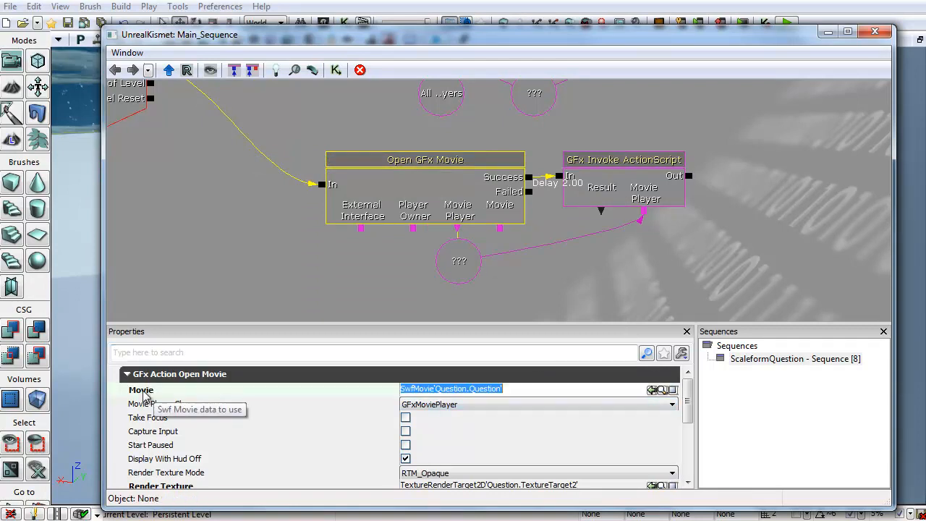
{"action": "left_click", "coordinate": [500, 229]}
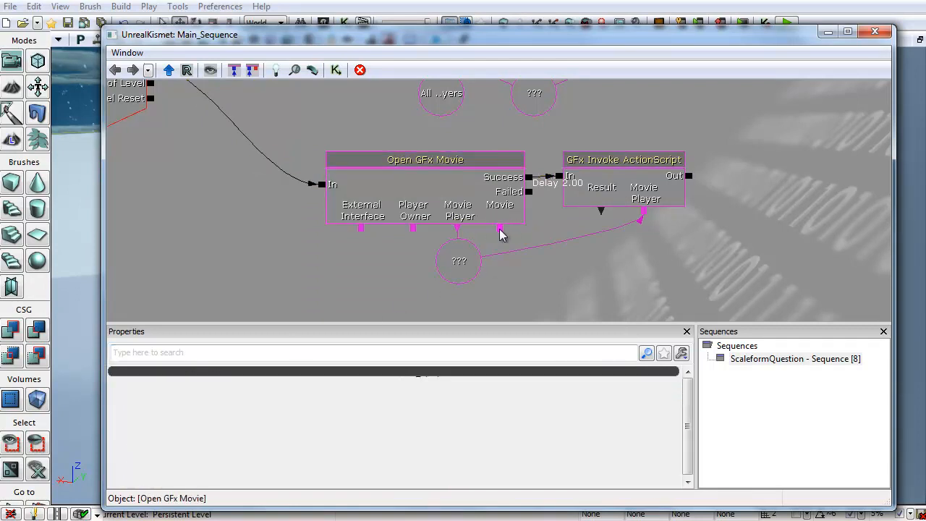
Step: Expose the Targets object variable on the lower Open GFx Movie node
{"action": "left_click", "coordinate": [470, 197]}
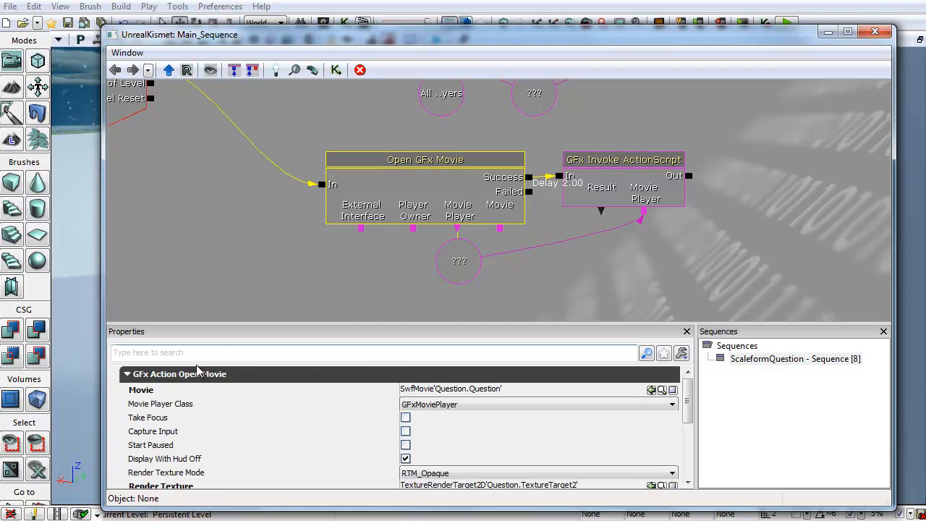
{"action": "right_click", "coordinate": [463, 155]}
{"action": "mouse_move", "coordinate": [535, 153]}
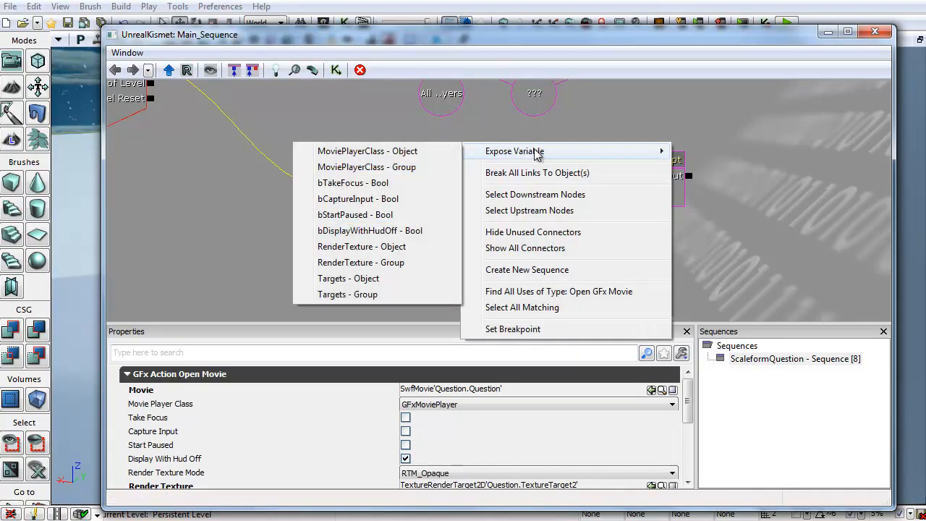
{"action": "left_click", "coordinate": [334, 284]}
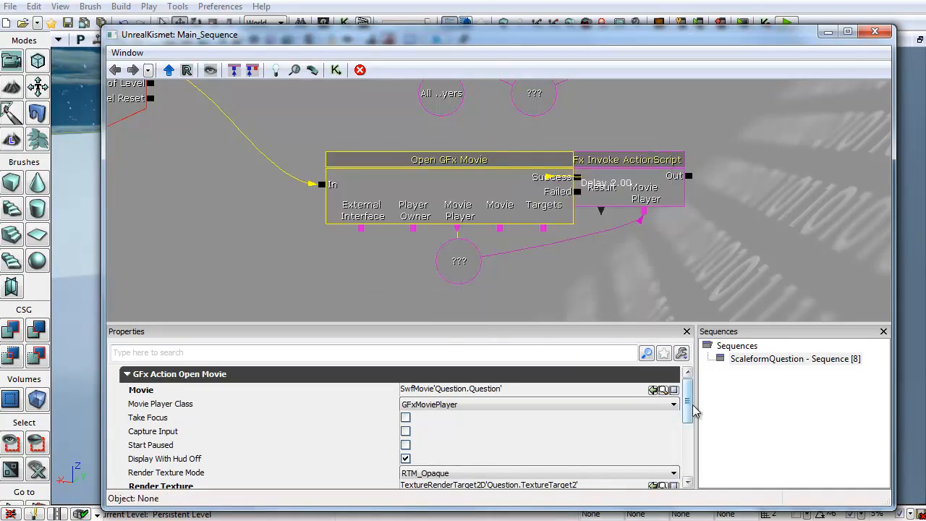
Step: Add one entry to the Open GFx Movie node's Targets array and assign it the render target Question.TextureTarget2
{"action": "scroll", "coordinate": [300, 432], "scroll_direction": "down", "scroll_amount": 5}
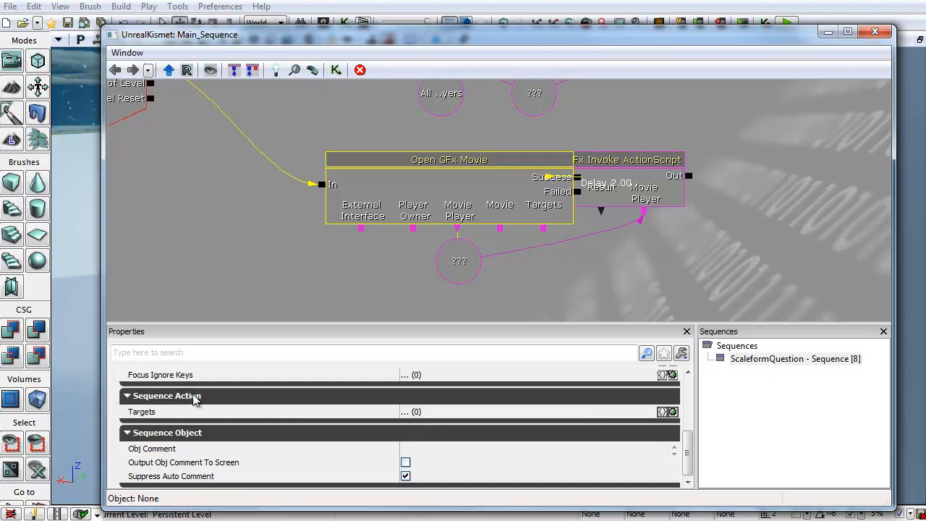
{"action": "left_click", "coordinate": [661, 412]}
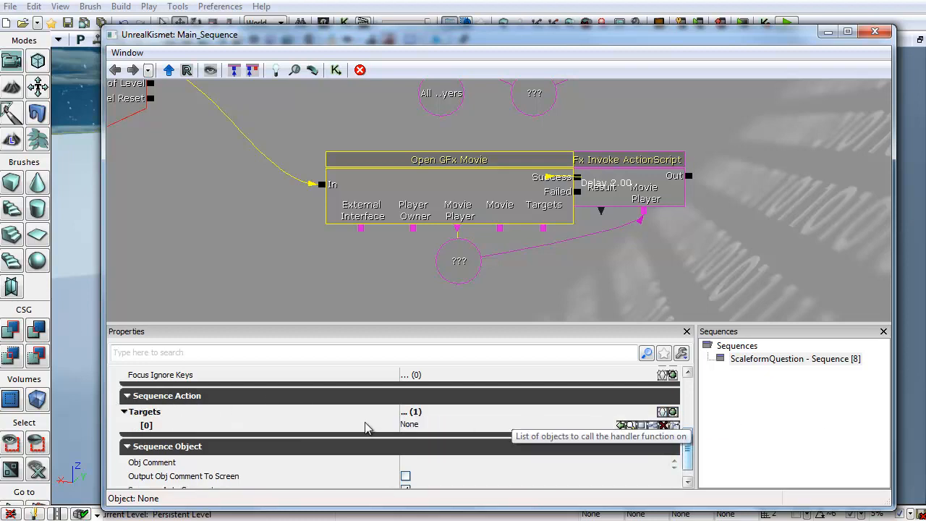
{"action": "left_click", "coordinate": [620, 425]}
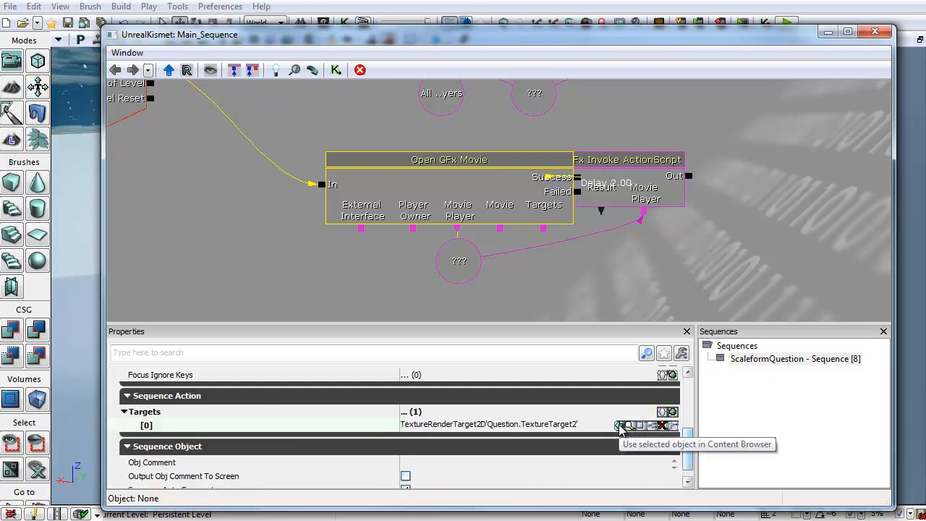
Step: Replace the lower Open GFx Movie node's Targets entry with an empty one and clear the asset selection in the Content Browser
{"action": "left_click", "coordinate": [661, 426]}
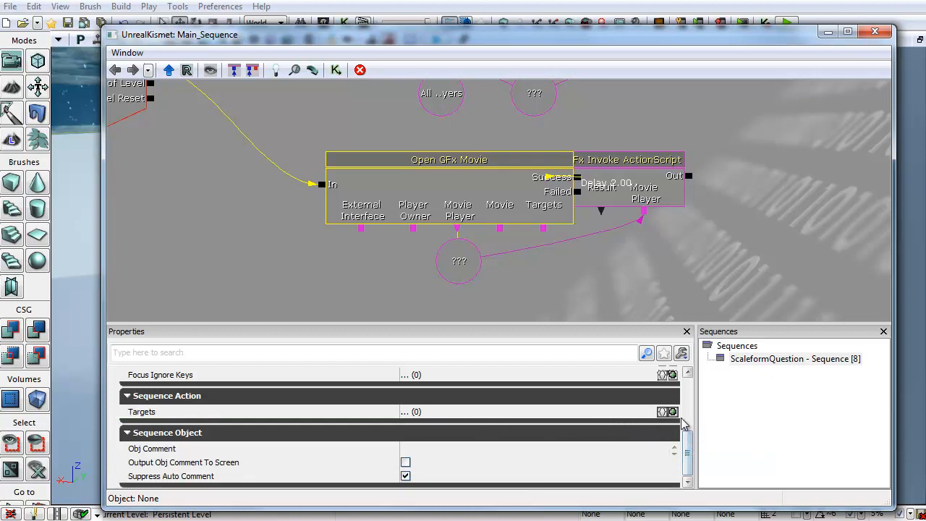
{"action": "left_click", "coordinate": [672, 412]}
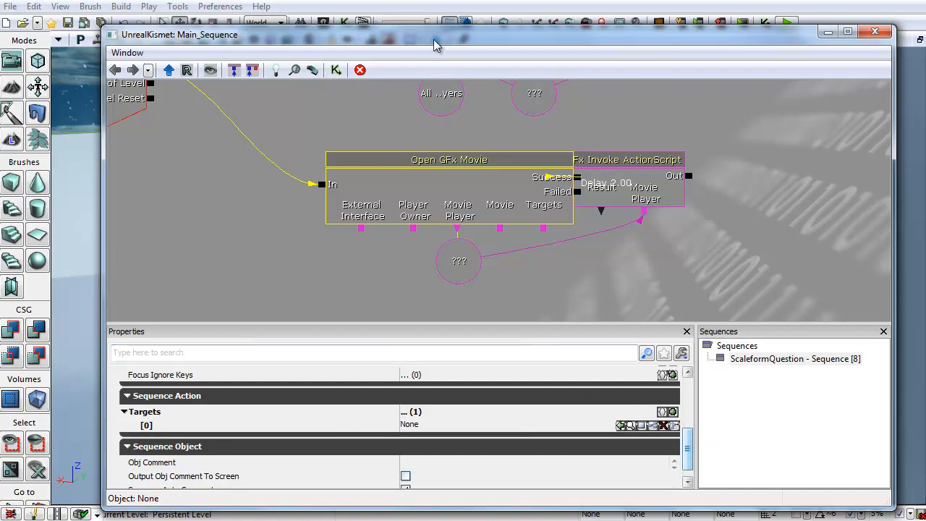
{"action": "left_click_drag", "start_coordinate": [436, 36], "coordinate": [410, 55]}
{"action": "key", "text": "alt+Tab"}
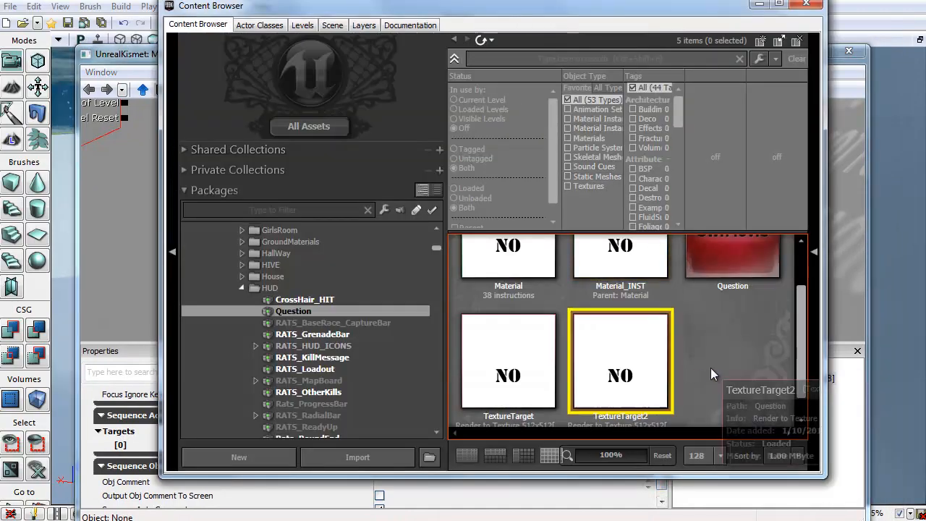
{"action": "left_click", "coordinate": [710, 367]}
{"action": "left_click", "coordinate": [809, 5]}
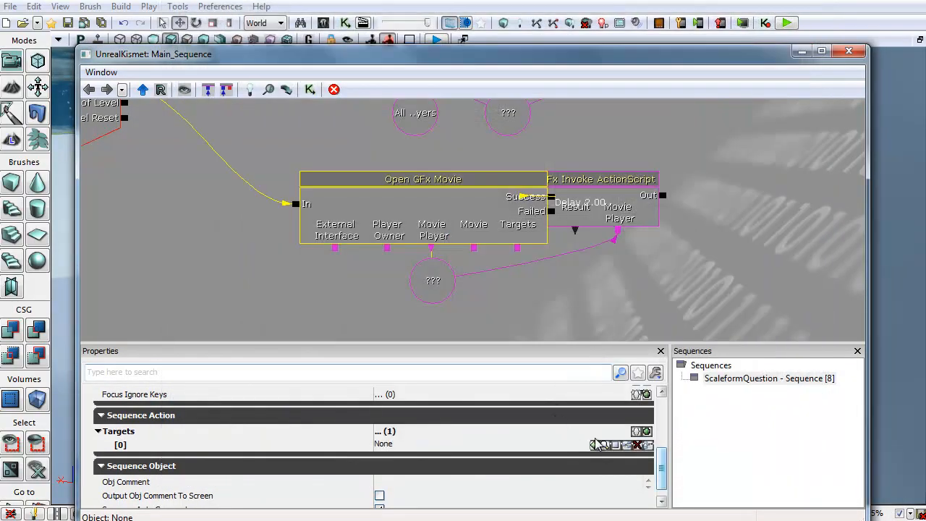
{"action": "left_click", "coordinate": [595, 444]}
Step: Select the NO wall panel StaticMeshActor_385 in the level and return to the Kismet sequence
{"action": "left_click", "coordinate": [802, 51]}
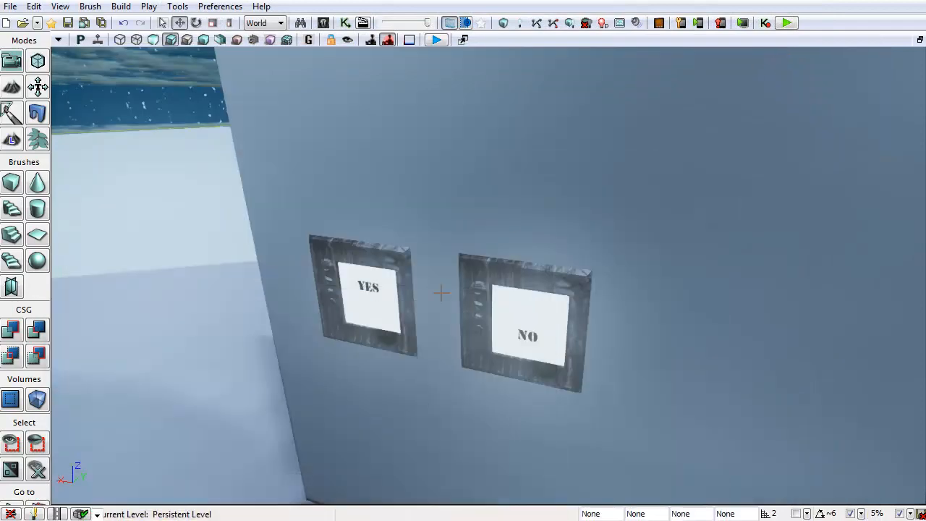
{"action": "left_click", "coordinate": [375, 299]}
{"action": "left_click", "coordinate": [527, 293]}
{"action": "key", "text": "ctrl+shift+f"}
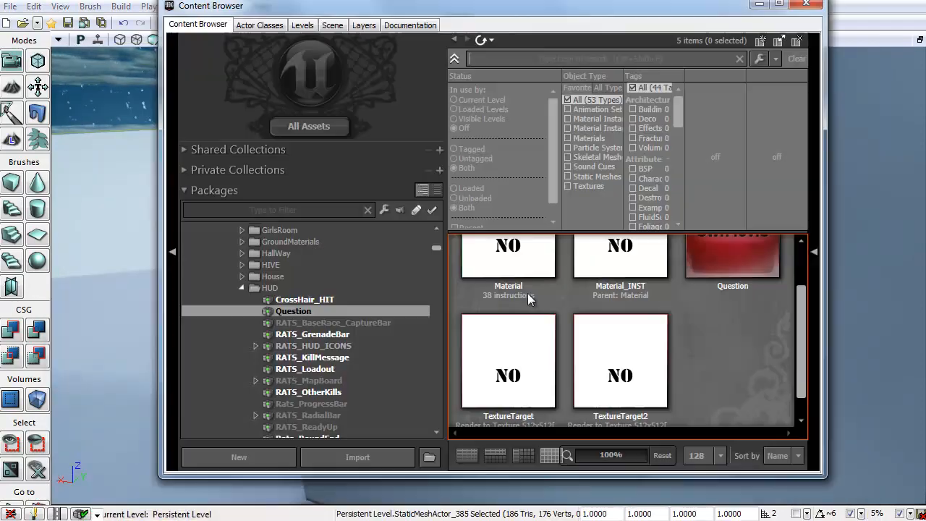
{"action": "left_click", "coordinate": [810, 4]}
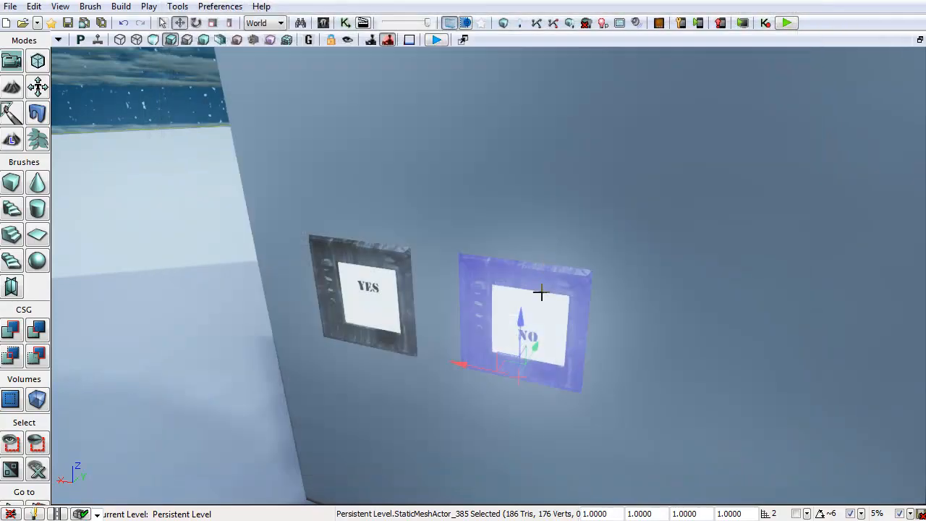
{"action": "left_click", "coordinate": [345, 22]}
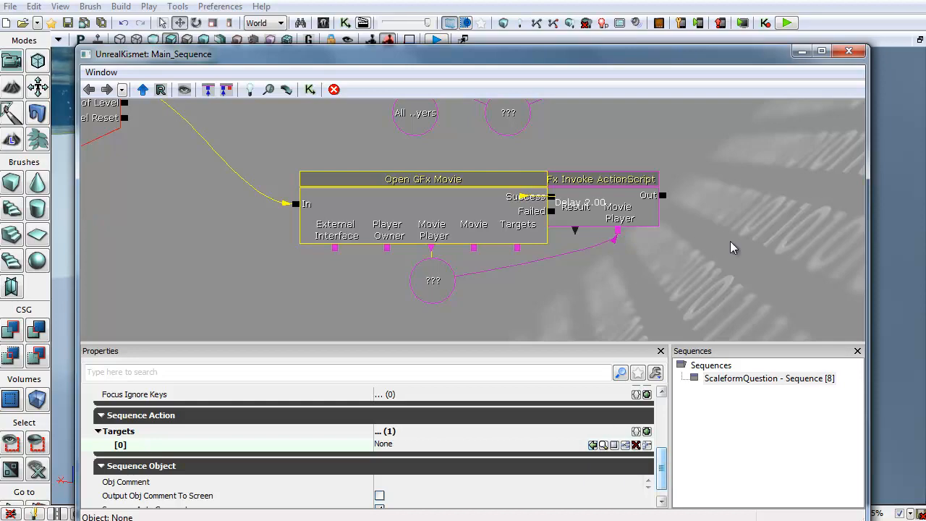
Step: Inspect the NO panel's Static Mesh Component properties, including its Static Mesh reference
{"action": "left_click", "coordinate": [849, 51]}
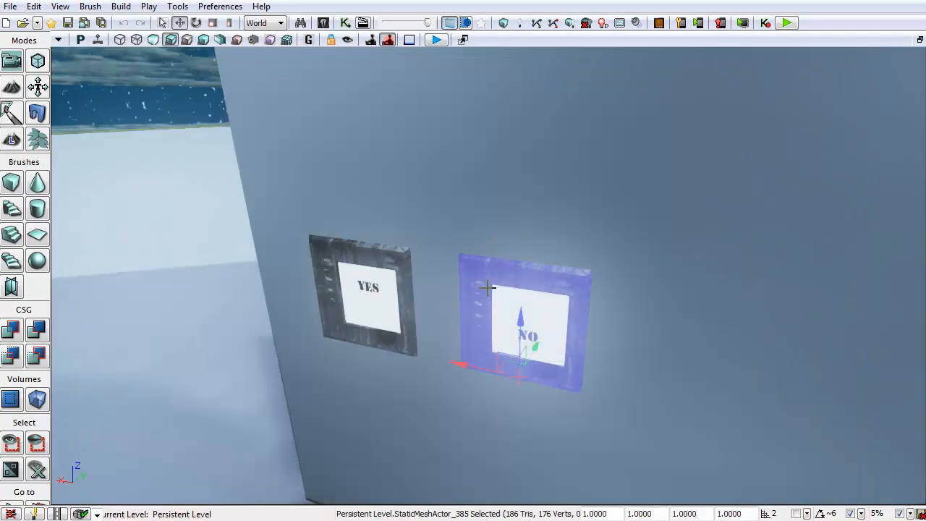
{"action": "double_click", "coordinate": [488, 288]}
{"action": "left_click", "coordinate": [646, 67]}
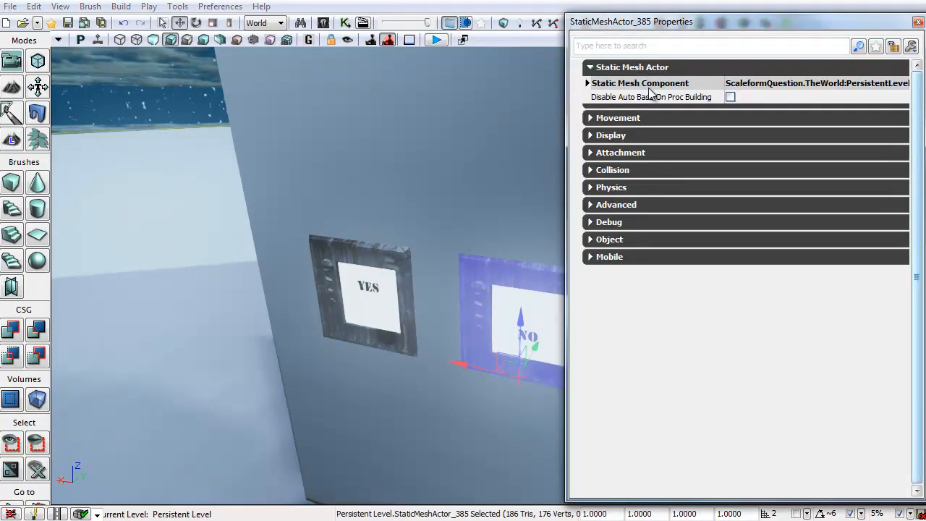
{"action": "left_click", "coordinate": [647, 83]}
{"action": "left_click", "coordinate": [644, 99]}
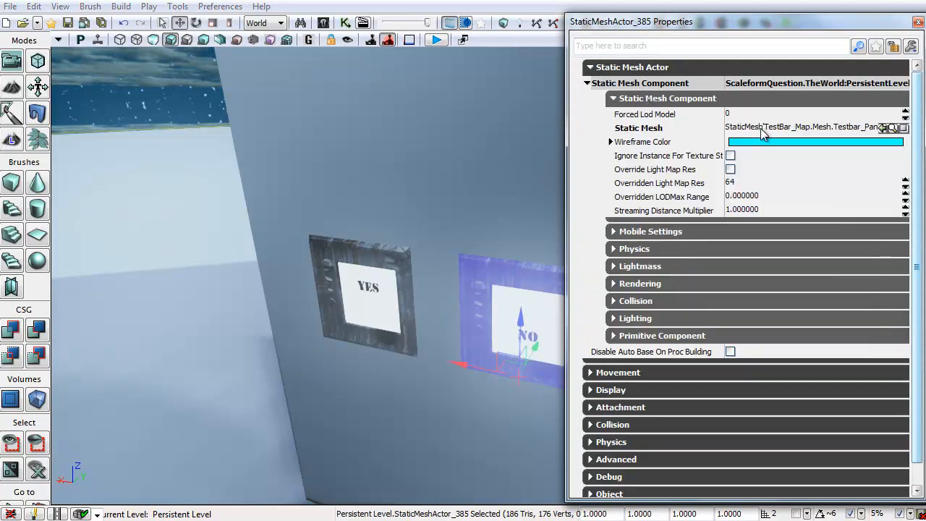
{"action": "left_click", "coordinate": [760, 128]}
{"action": "left_click", "coordinate": [919, 21]}
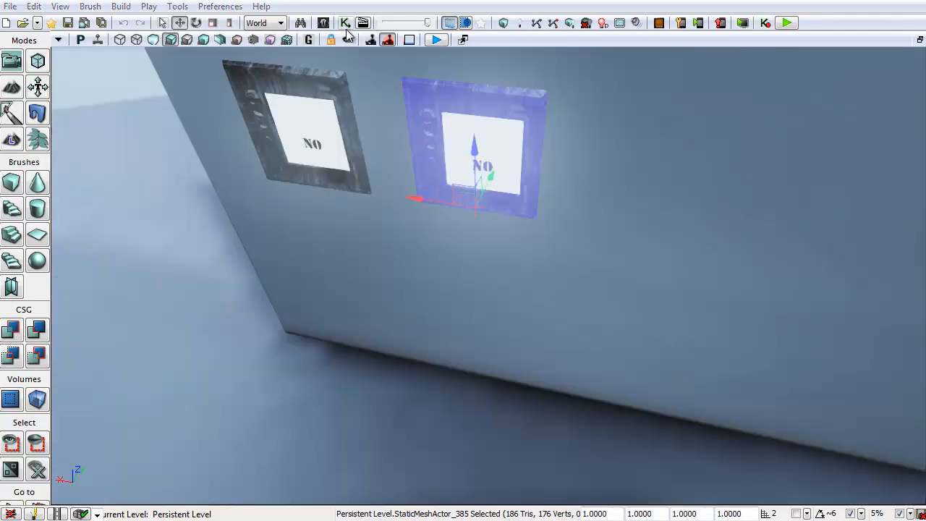
Step: Check the upper Open GFx Movie node's Targets entry in Kismet and match it to its wall panel in the level
{"action": "left_click", "coordinate": [346, 23]}
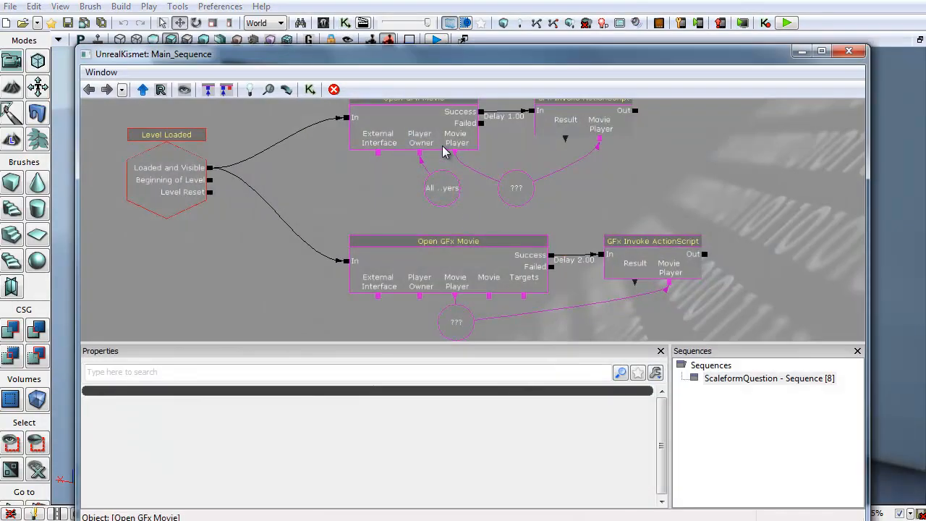
{"action": "left_click", "coordinate": [438, 145]}
{"action": "left_click_drag", "start_coordinate": [662, 408], "coordinate": [661, 479]}
{"action": "left_click", "coordinate": [528, 431]}
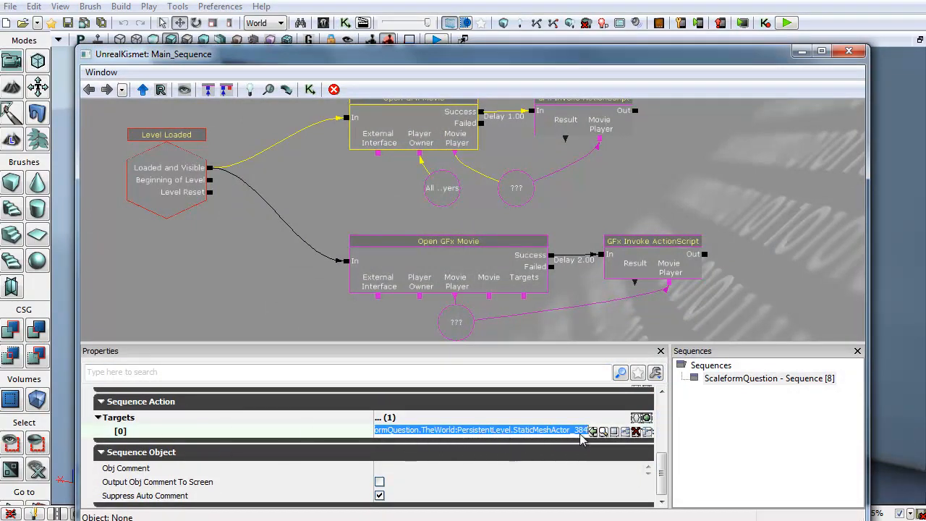
{"action": "left_click_drag", "start_coordinate": [409, 54], "coordinate": [917, 41]}
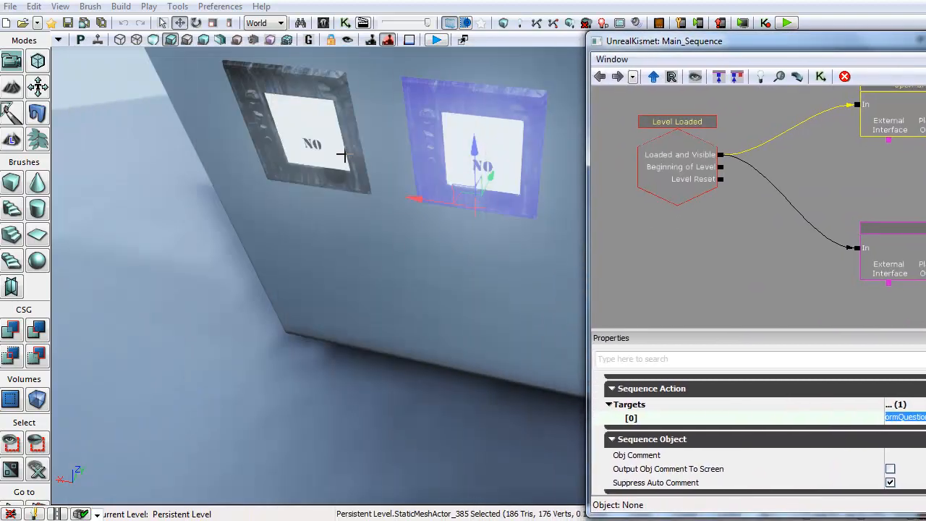
{"action": "left_click", "coordinate": [342, 154]}
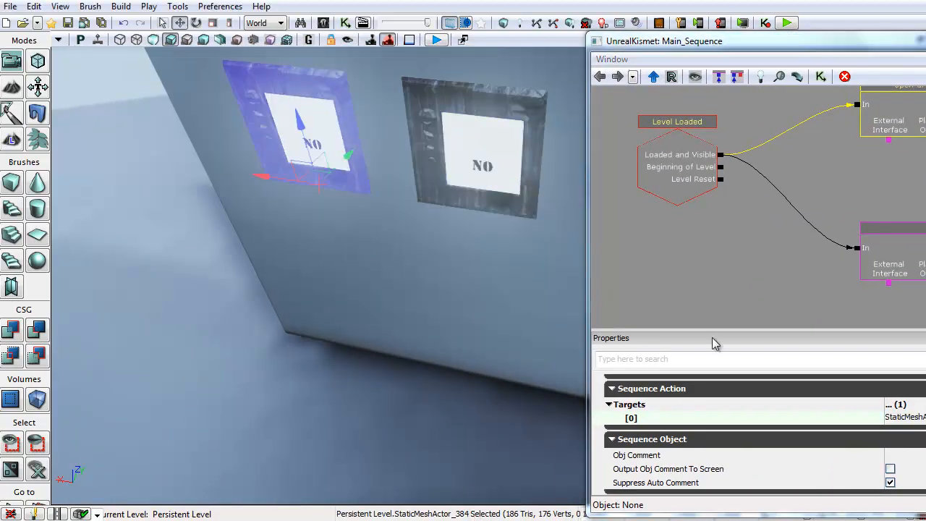
{"action": "left_click", "coordinate": [488, 149]}
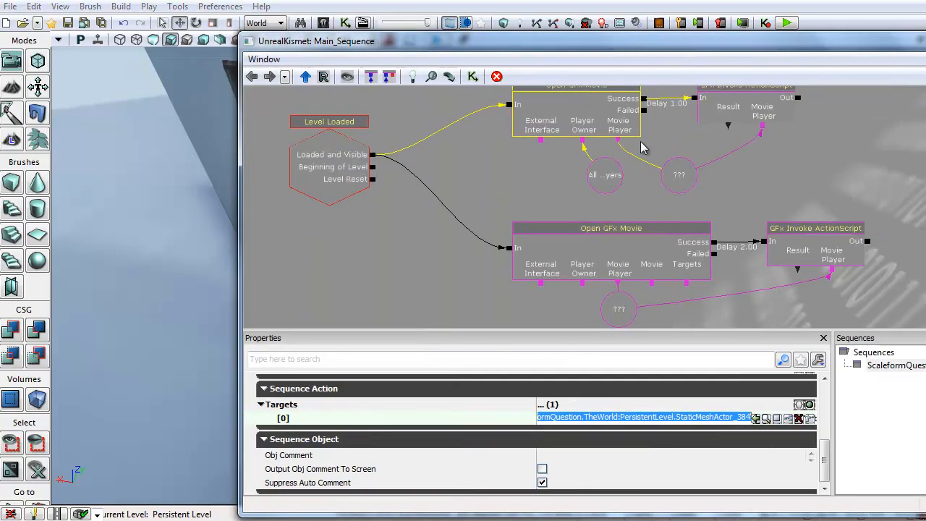
Step: Check which wall panel actor the lower Open GFx Movie node's Targets entry references
{"action": "left_click", "coordinate": [611, 246]}
{"action": "scroll", "coordinate": [747, 447], "scroll_direction": "down", "scroll_amount": 10}
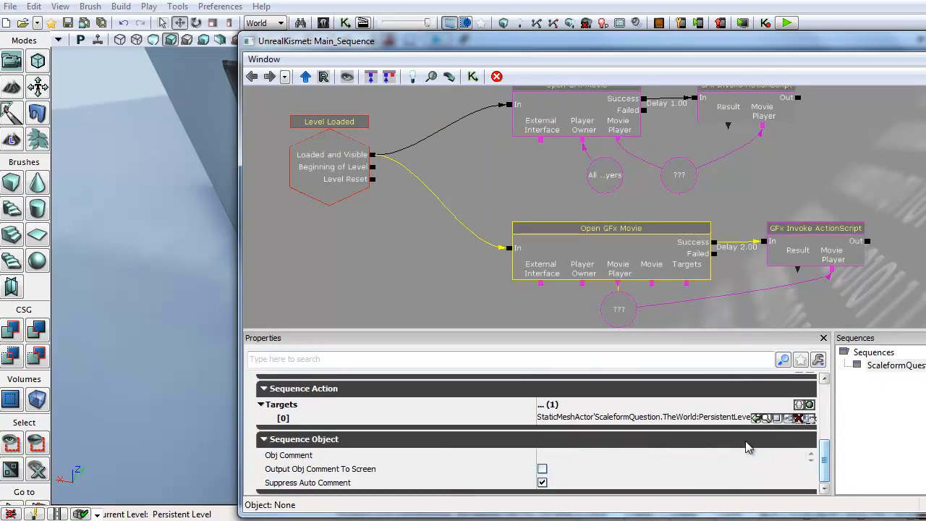
{"action": "left_click", "coordinate": [742, 418]}
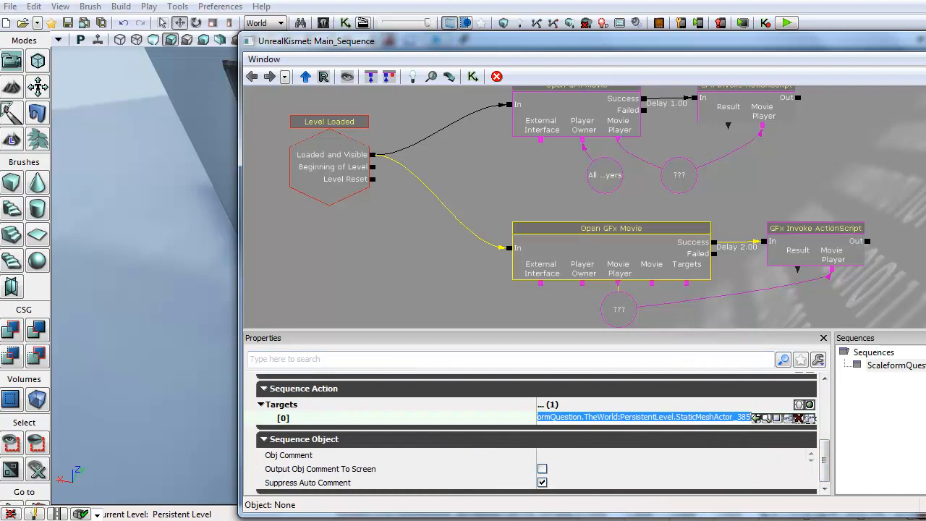
Step: Play the level in the editor to view both panels, then end the play session
{"action": "key", "text": "alt+F4"}
{"action": "left_click", "coordinate": [437, 40]}
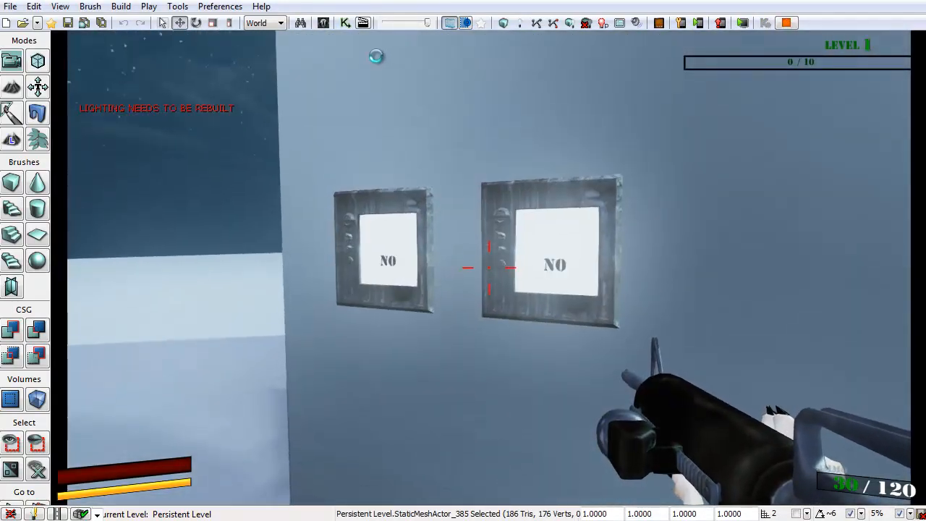
{"action": "key", "text": "Escape"}
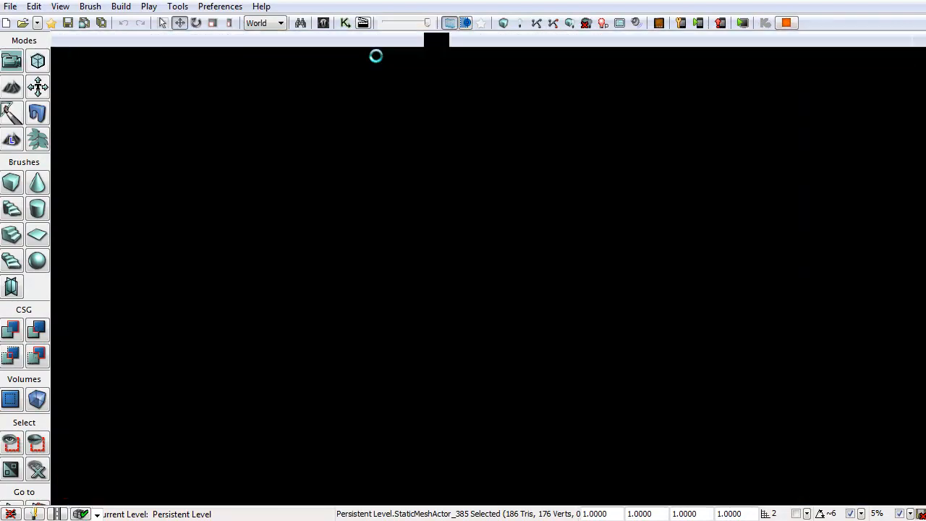
Step: Attach a new object variable using StaticMeshActor_385 to the lower Open GFx Movie node's Targets connector in Kismet
{"action": "left_click", "coordinate": [346, 22]}
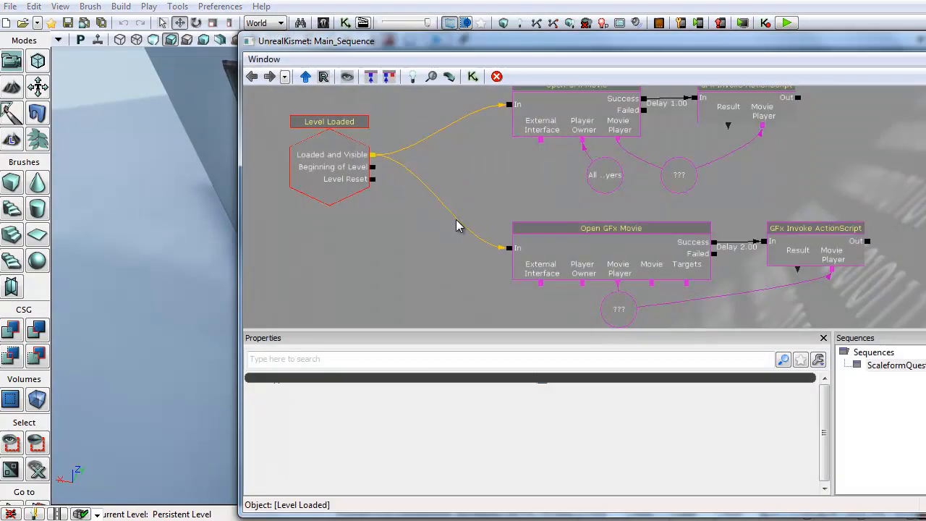
{"action": "left_click", "coordinate": [519, 262]}
{"action": "left_click", "coordinate": [651, 202]}
{"action": "left_click_drag", "start_coordinate": [651, 203], "coordinate": [525, 175]}
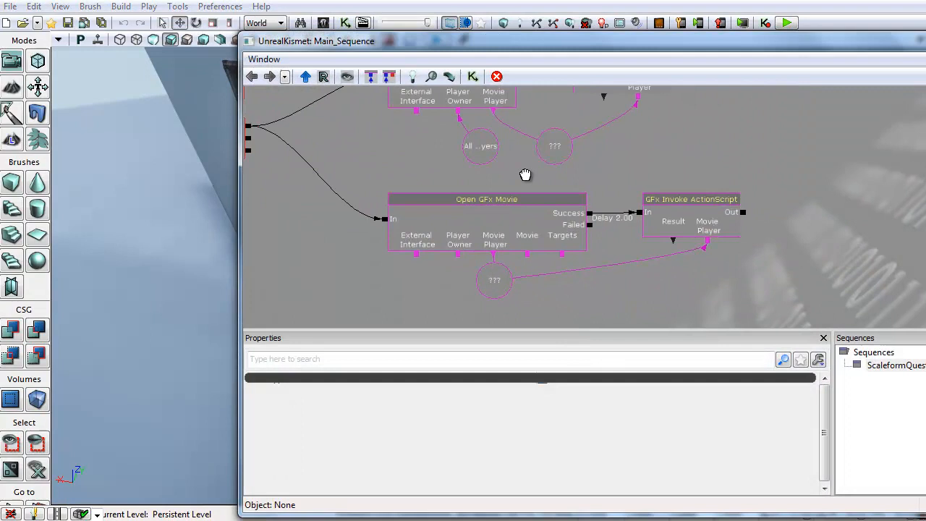
{"action": "right_click", "coordinate": [527, 255]}
{"action": "left_click", "coordinate": [612, 166]}
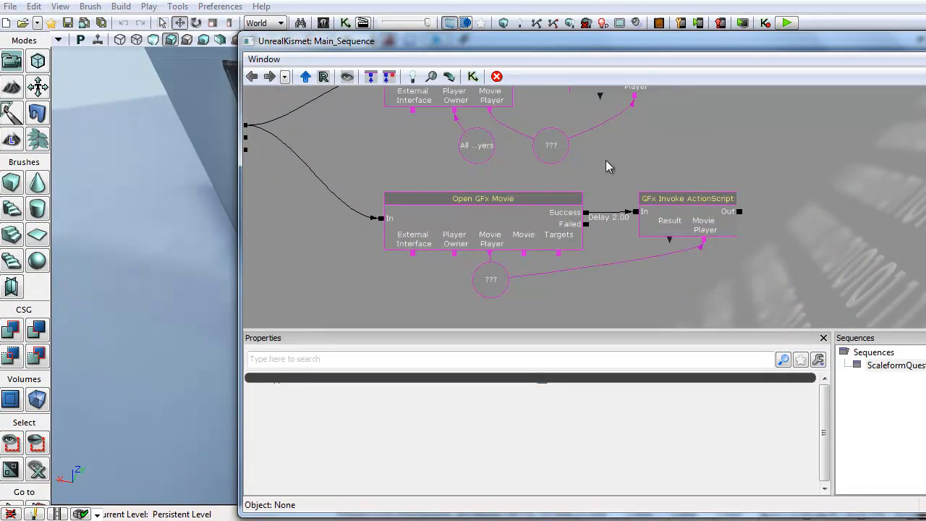
{"action": "left_click_drag", "start_coordinate": [612, 165], "coordinate": [626, 178]}
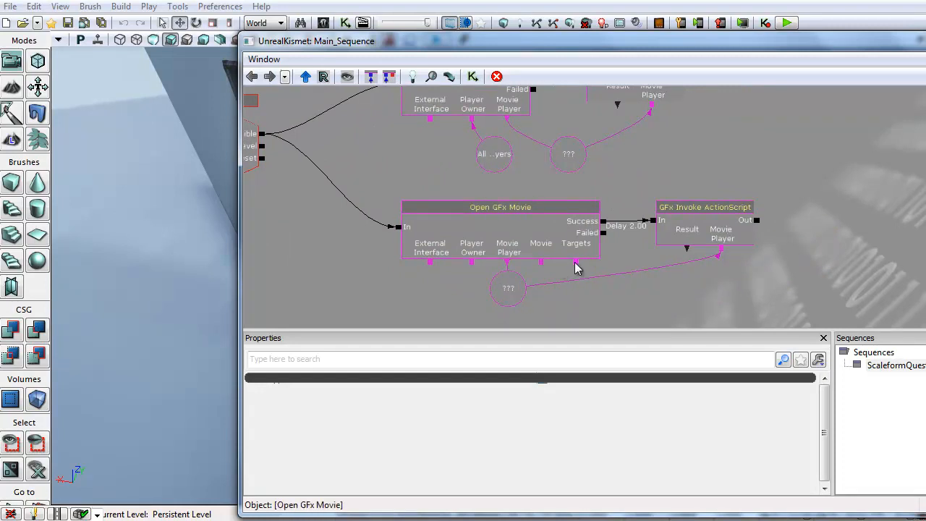
{"action": "left_click_drag", "start_coordinate": [506, 41], "coordinate": [746, 46]}
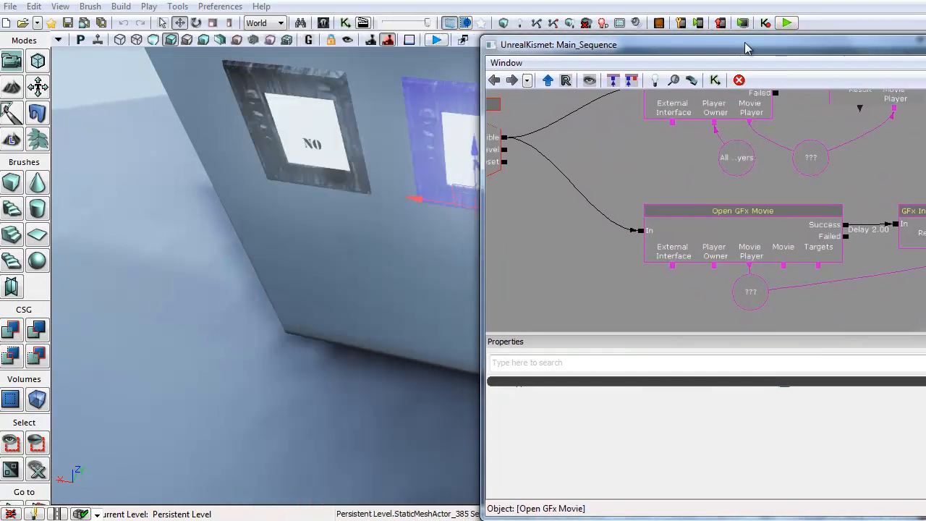
{"action": "right_click", "coordinate": [821, 251]}
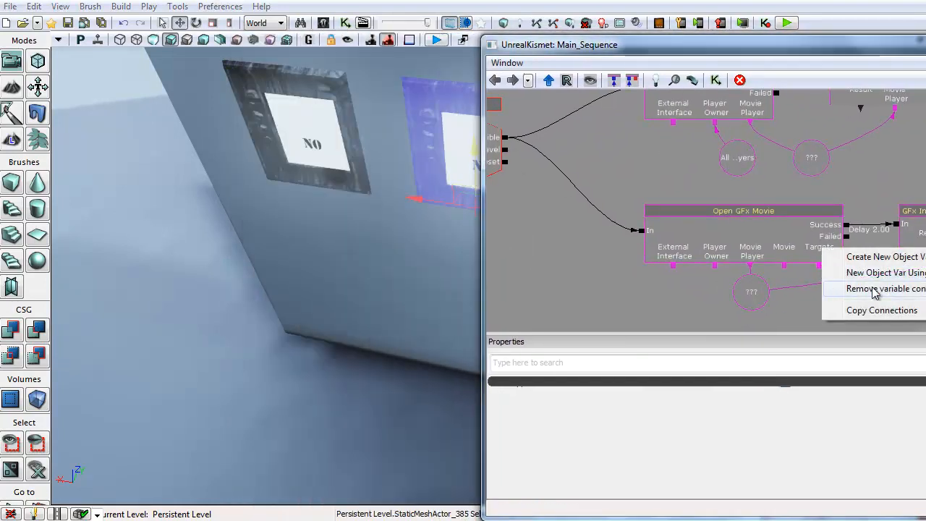
{"action": "left_click", "coordinate": [923, 274]}
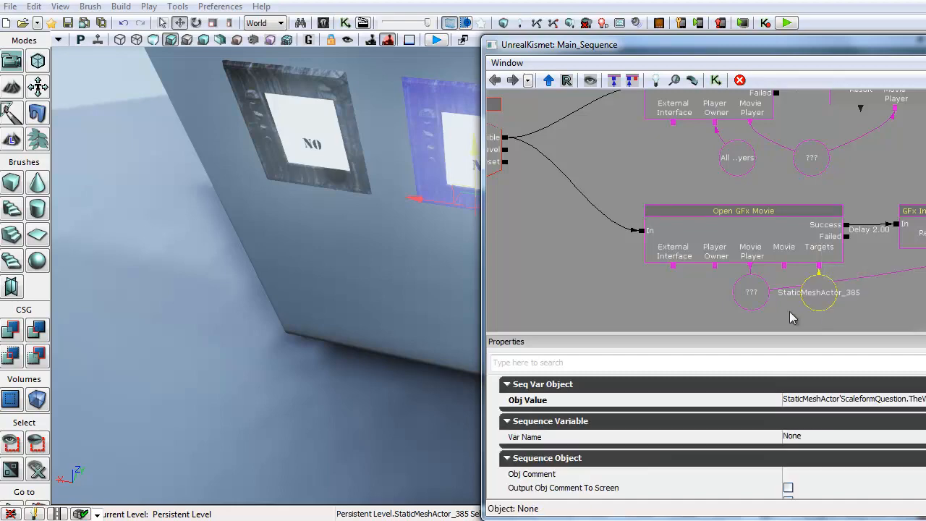
Step: Select the other wall panel, StaticMeshActor_384, and expose the Targets object variable on the upper Open GFx Movie node
{"action": "left_click", "coordinate": [320, 118]}
{"action": "right_click", "coordinate": [737, 109]}
{"action": "mouse_move", "coordinate": [795, 97]}
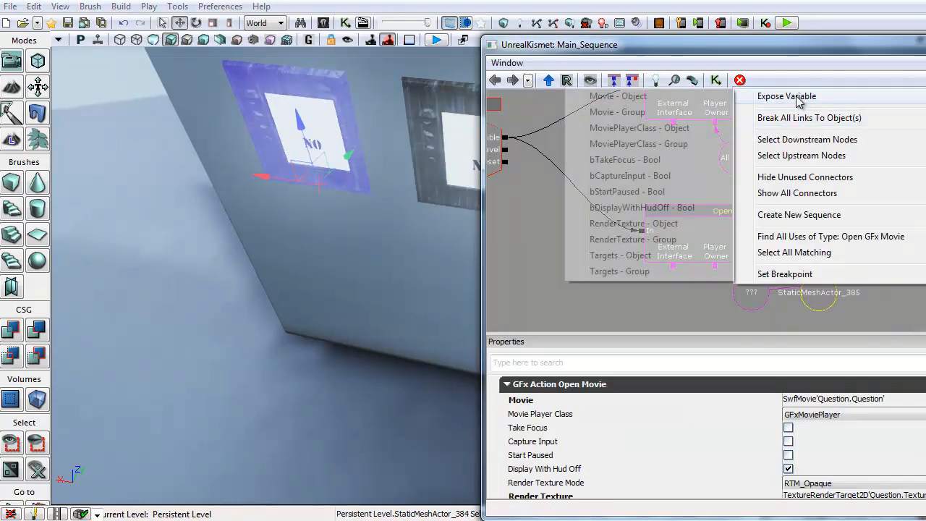
{"action": "left_click", "coordinate": [622, 257]}
{"action": "left_click_drag", "start_coordinate": [727, 201], "coordinate": [663, 234]}
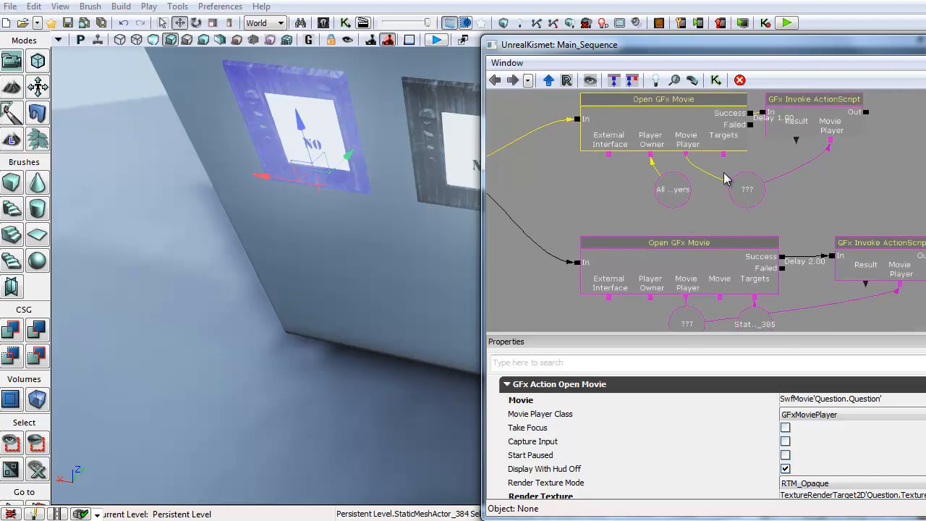
Step: Attach a new object variable using StaticMeshActor_384 to the upper node's Targets connector and move it beside the Movie Player variable
{"action": "right_click", "coordinate": [725, 155]}
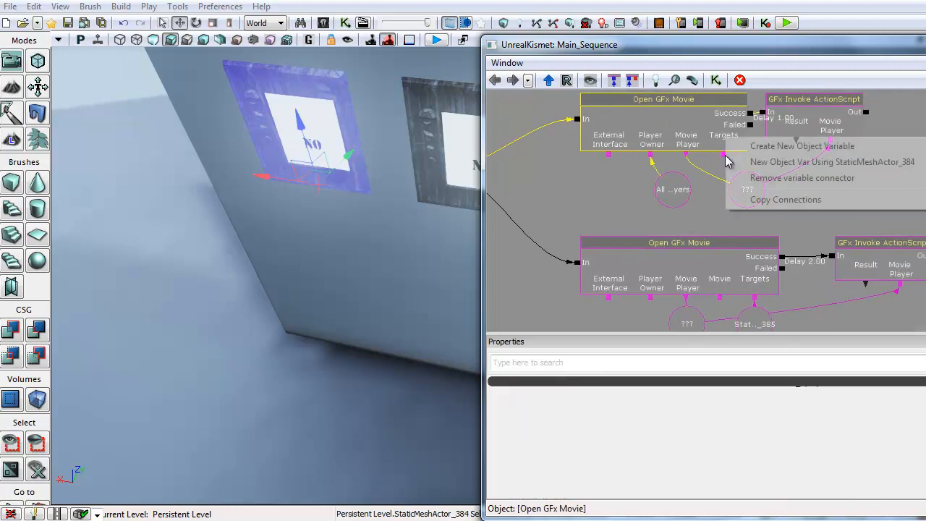
{"action": "left_click", "coordinate": [825, 162]}
{"action": "left_click_drag", "start_coordinate": [748, 188], "coordinate": [806, 185], "text": "ctrl"}
{"action": "left_click_drag", "start_coordinate": [925, 43], "coordinate": [703, 45]}
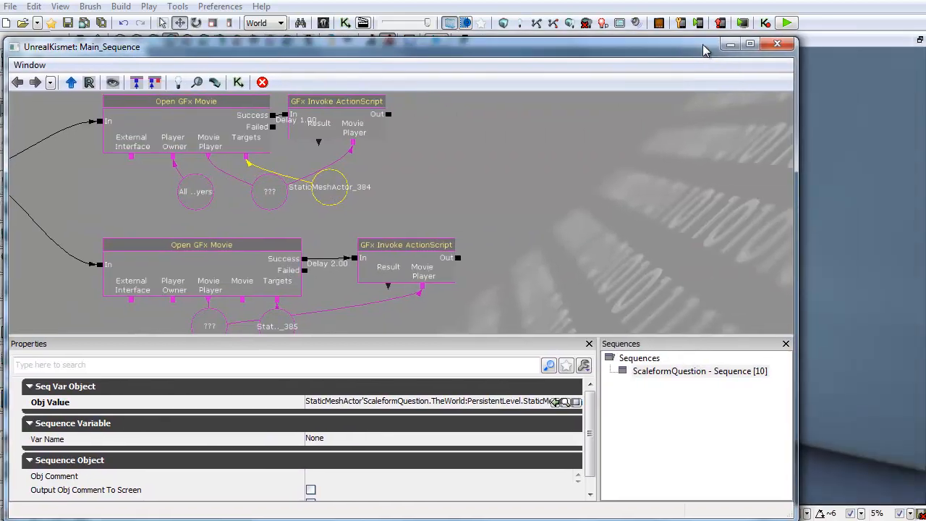
Step: Play-test the level with the wall panels linked as movie targets, then end the session
{"action": "left_click", "coordinate": [777, 45]}
{"action": "left_click", "coordinate": [436, 39]}
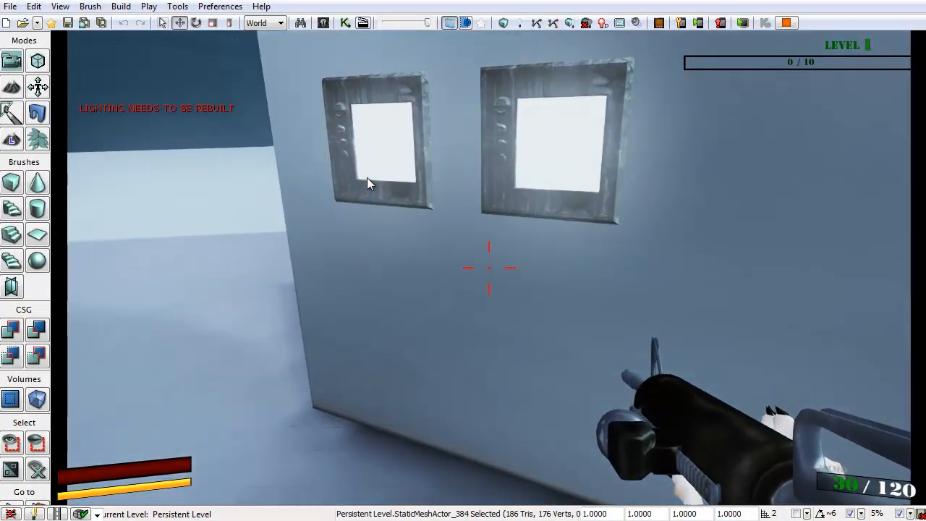
{"action": "key", "text": "Escape"}
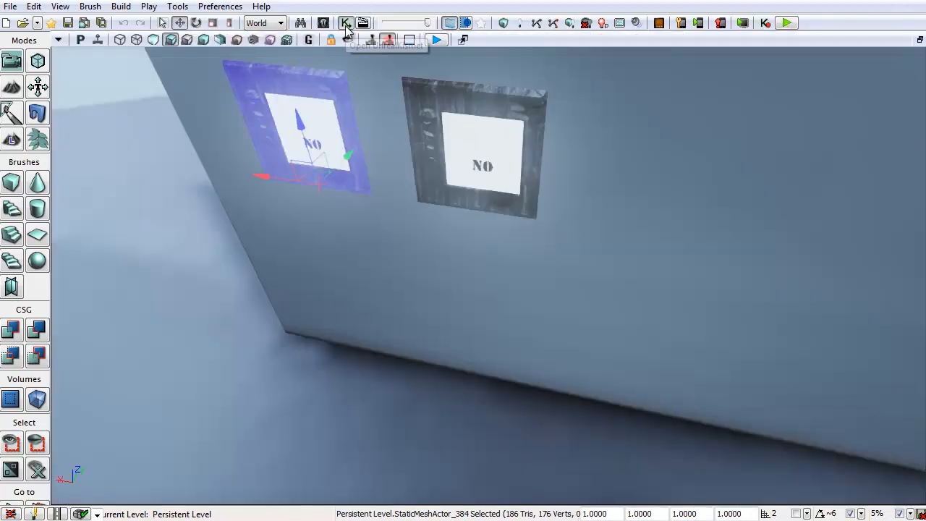
Step: Reopen Kismet and move the upper GFx Invoke ActionScript node farther from its Open GFx Movie node
{"action": "left_click", "coordinate": [346, 27]}
{"action": "left_click_drag", "start_coordinate": [376, 200], "coordinate": [547, 215]}
{"action": "left_click", "coordinate": [507, 119]}
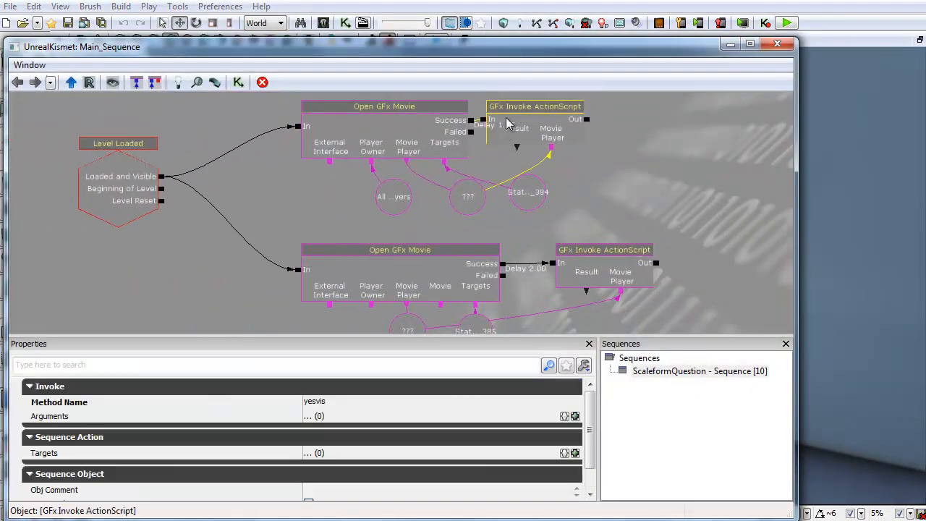
{"action": "left_click_drag", "start_coordinate": [507, 123], "coordinate": [543, 123]}
Step: Examine the lower Open GFx Movie node's movie and render texture properties and the upper node's Movie Player variable, then close Kismet
{"action": "left_click_drag", "start_coordinate": [601, 229], "coordinate": [626, 170]}
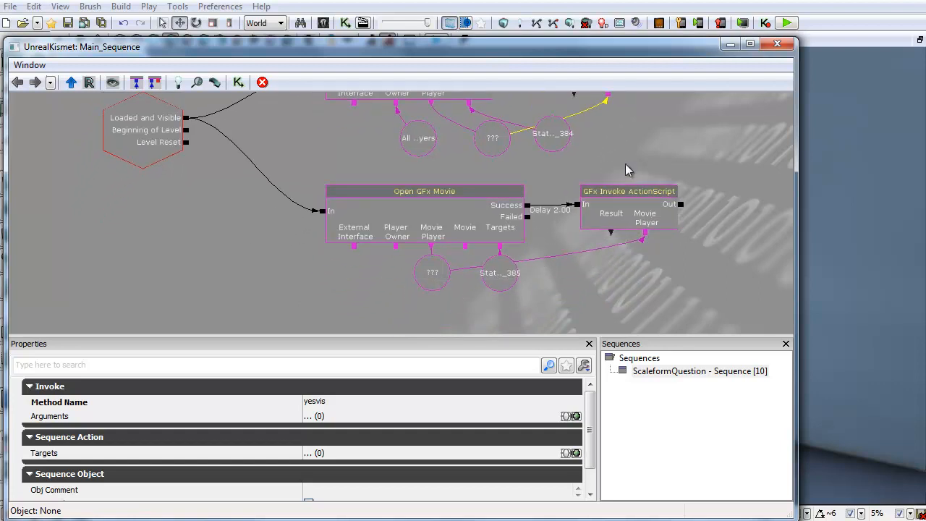
{"action": "left_click", "coordinate": [469, 223]}
{"action": "left_click_drag", "start_coordinate": [589, 408], "coordinate": [591, 428]}
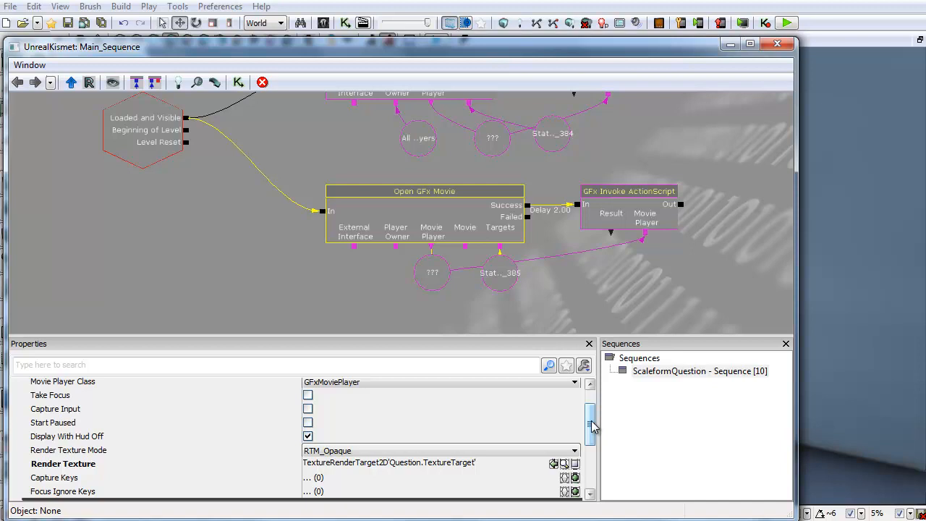
{"action": "left_click_drag", "start_coordinate": [591, 426], "coordinate": [592, 406]}
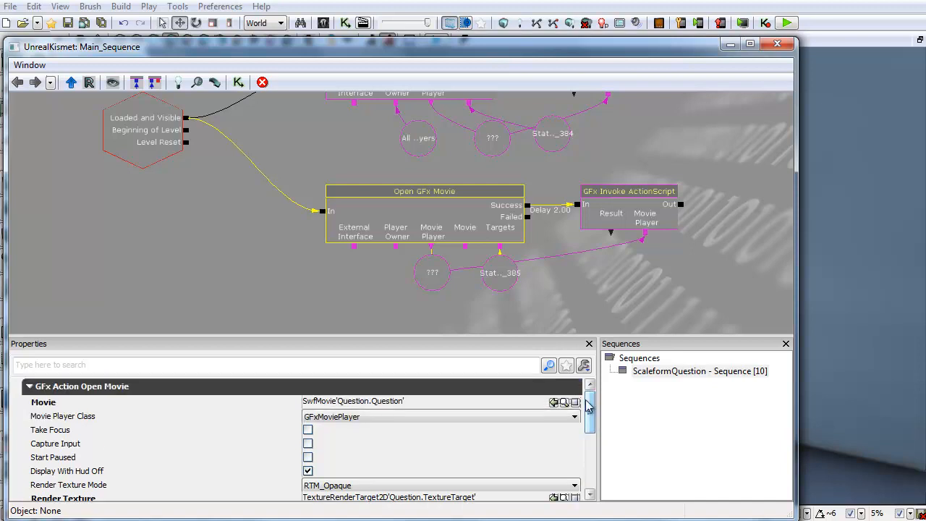
{"action": "left_click_drag", "start_coordinate": [308, 253], "coordinate": [220, 272]}
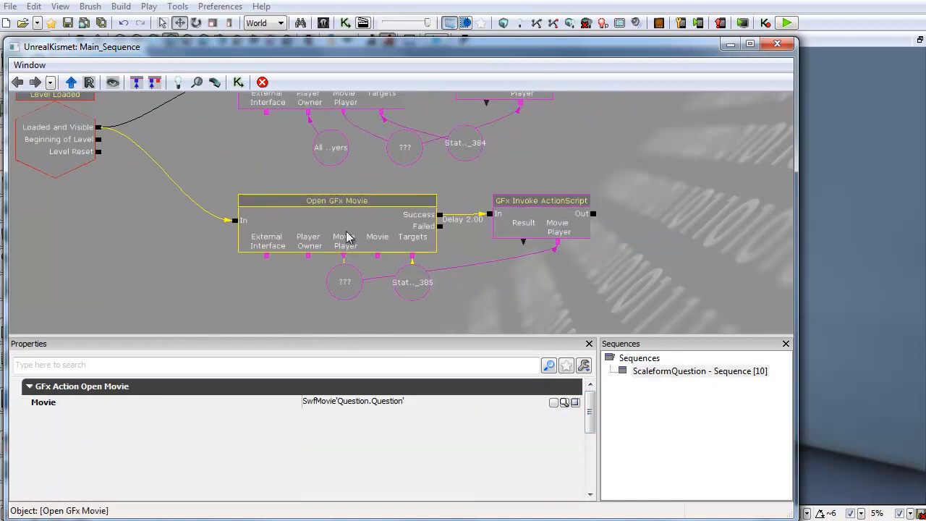
{"action": "left_click_drag", "start_coordinate": [589, 411], "coordinate": [588, 471]}
{"action": "left_click_drag", "start_coordinate": [526, 276], "coordinate": [566, 345]}
{"action": "left_click", "coordinate": [448, 217]}
{"action": "left_click_drag", "start_coordinate": [472, 237], "coordinate": [469, 211]}
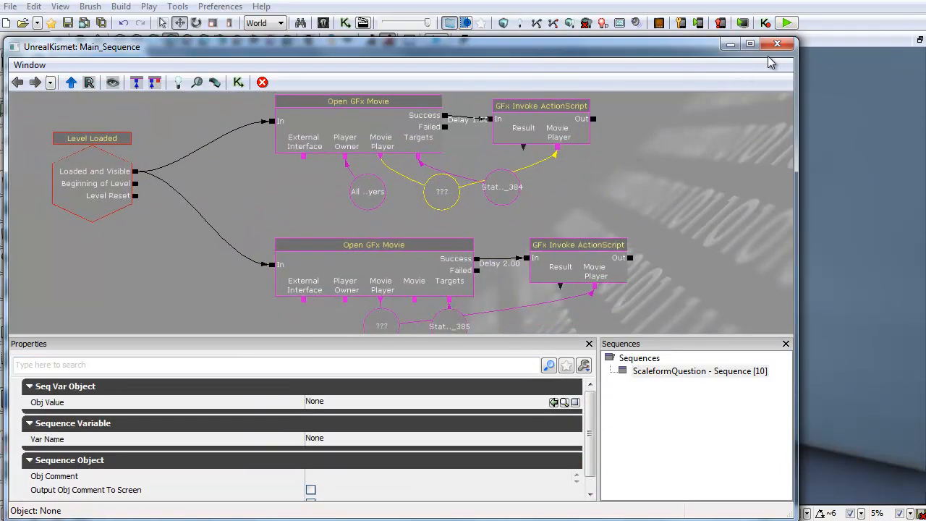
{"action": "left_click", "coordinate": [777, 44]}
Step: Open the recent level Kismet_ProgressBar_TestMap.udk, saving the modified ScaleformQuestion package
{"action": "left_click", "coordinate": [37, 23]}
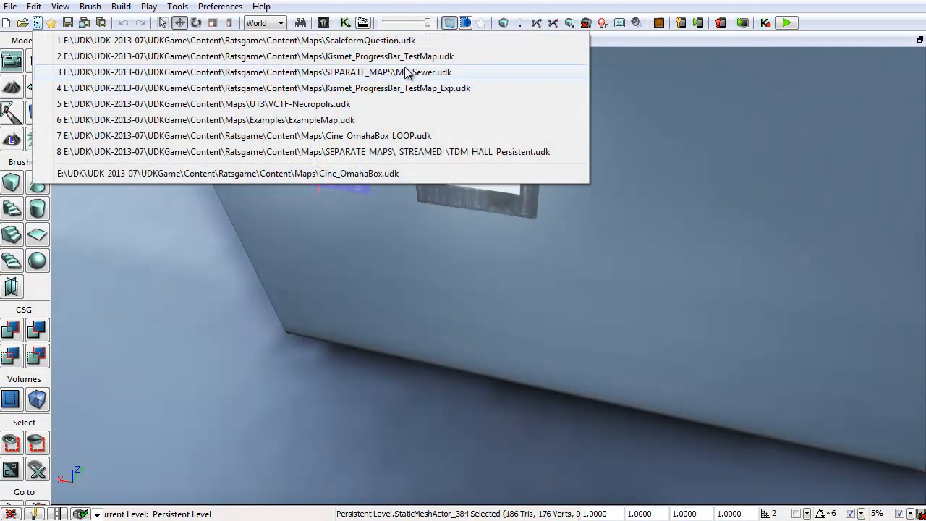
{"action": "left_click", "coordinate": [370, 56]}
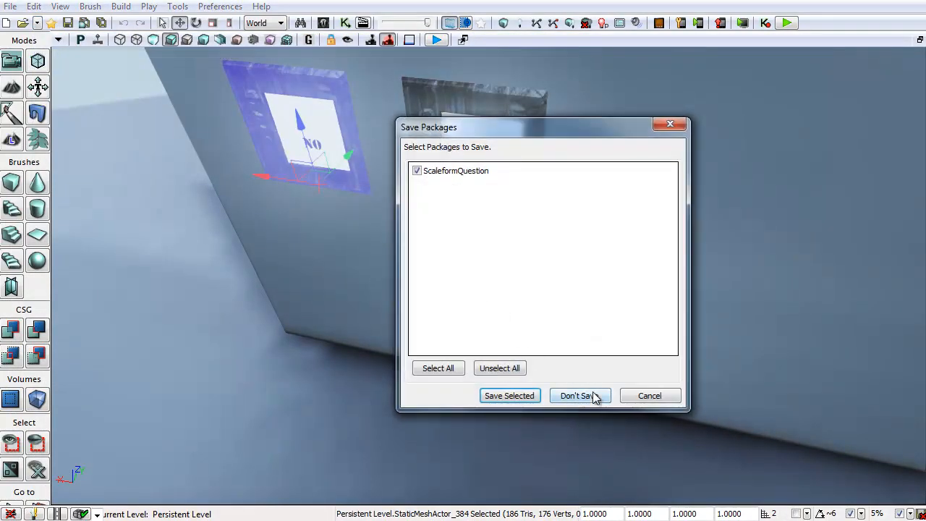
{"action": "left_click", "coordinate": [508, 396]}
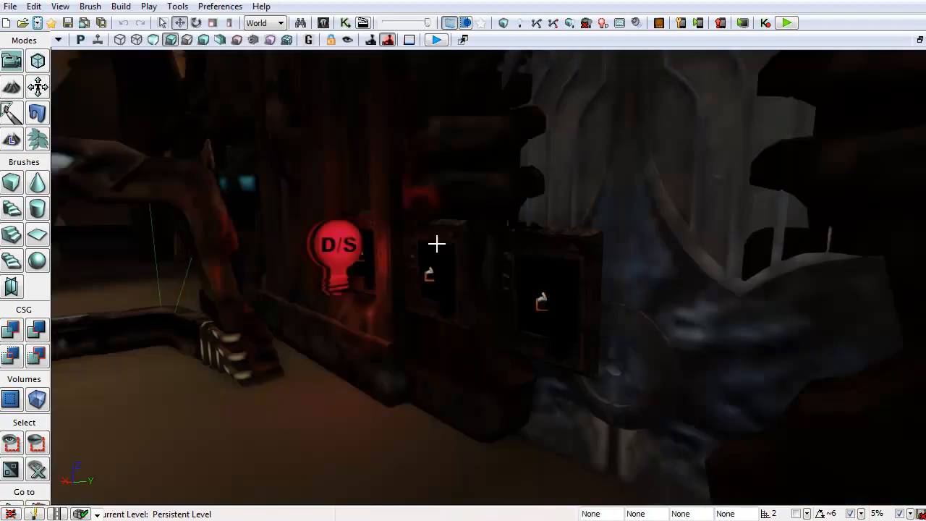
Step: Play-test the level, viewing the three red panels near the door and shooting at the green sphere, then end the session
{"action": "right_click_drag", "start_coordinate": [432, 303], "coordinate": [430, 259]}
{"action": "scroll", "coordinate": [430, 259], "scroll_direction": "down", "scroll_amount": 6}
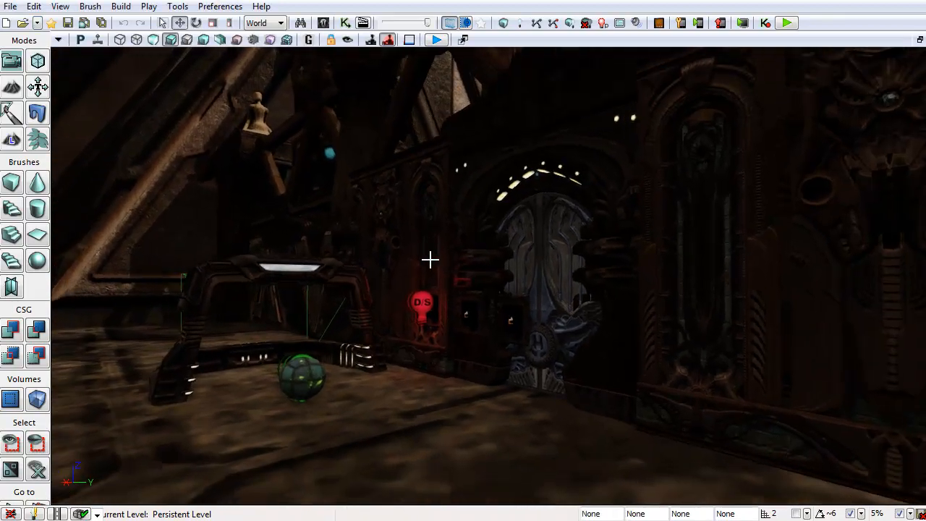
{"action": "scroll", "coordinate": [429, 259], "scroll_direction": "up", "scroll_amount": 5}
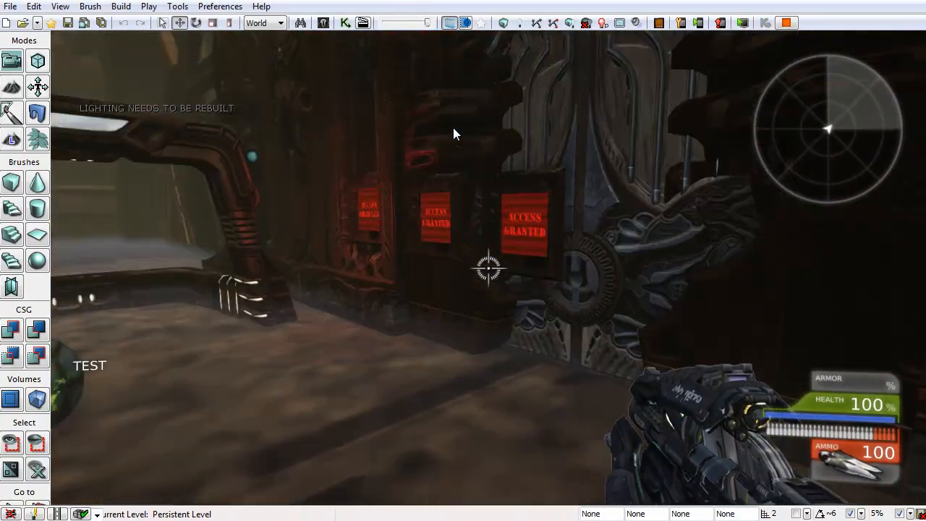
{"action": "key", "text": "w"}
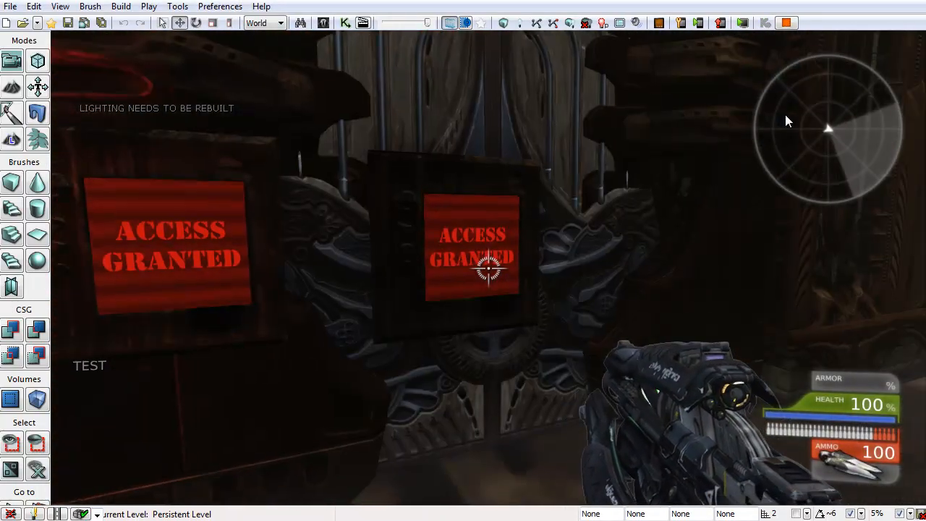
{"action": "key", "text": "d"}
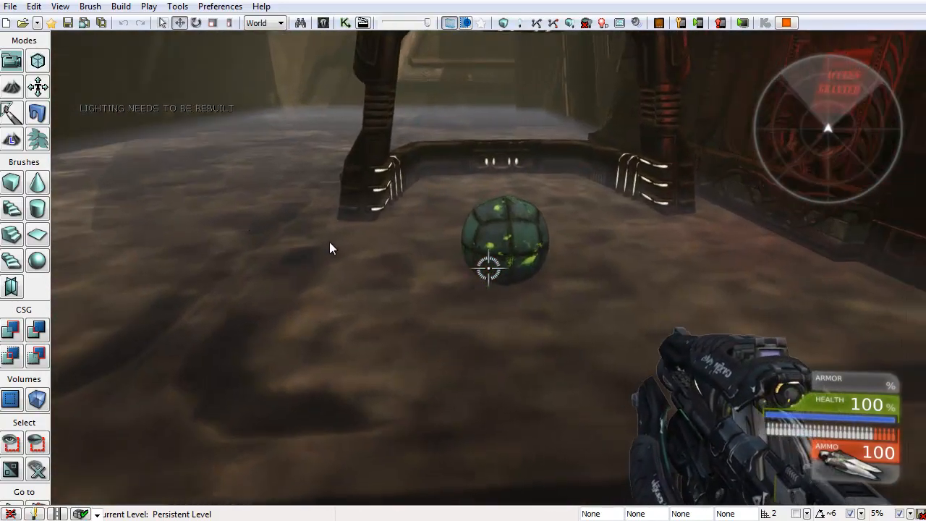
{"action": "left_click", "coordinate": [331, 254]}
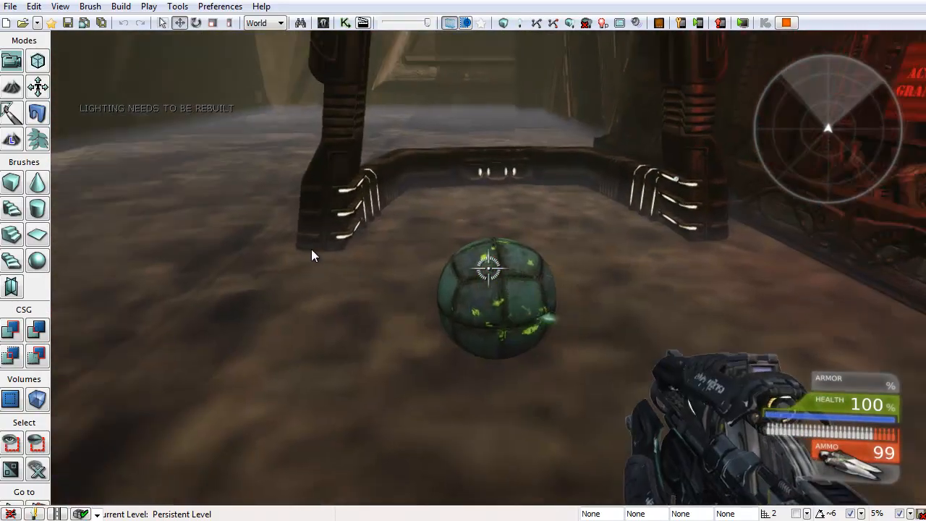
{"action": "left_click", "coordinate": [312, 257]}
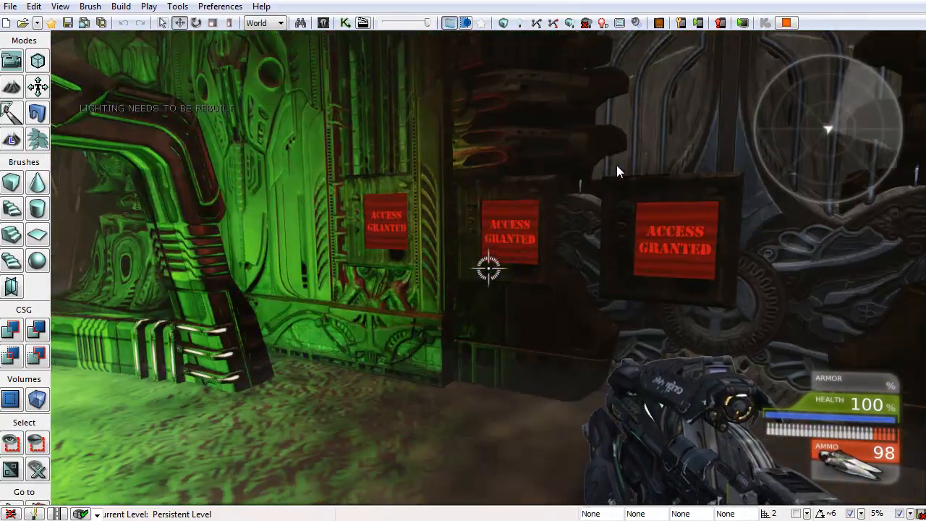
{"action": "key", "text": "w"}
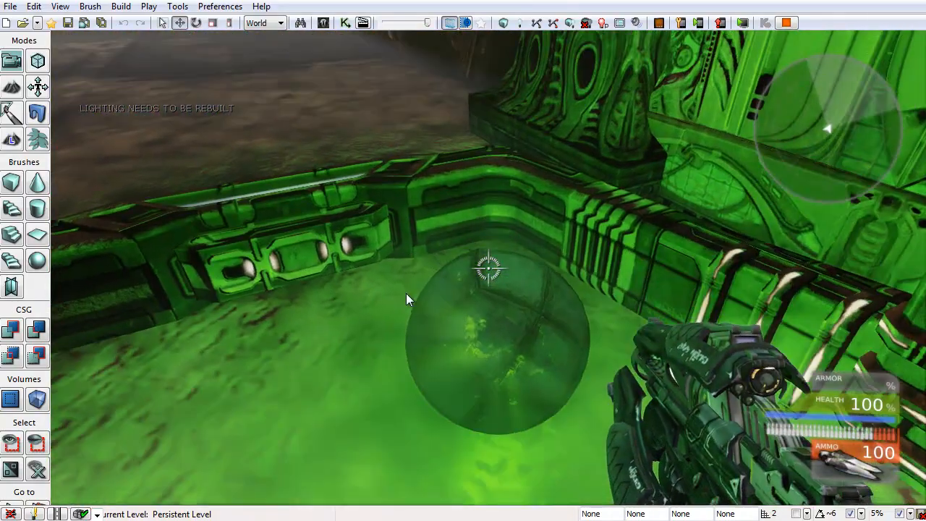
{"action": "key", "text": "d"}
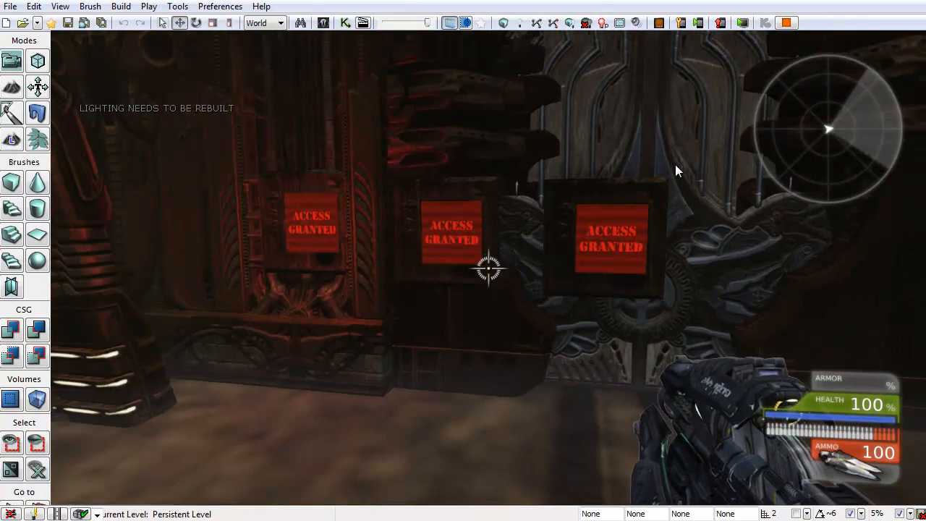
{"action": "key", "text": "w"}
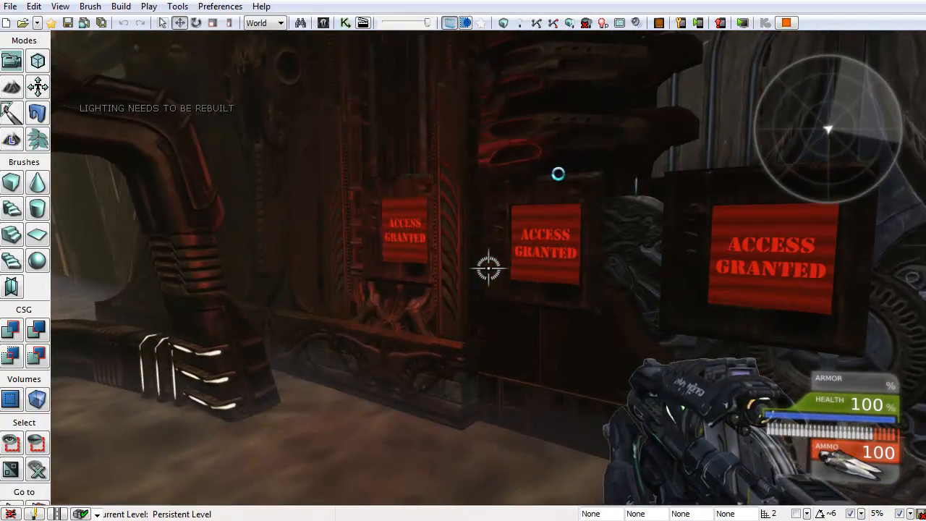
{"action": "key", "text": "Escape"}
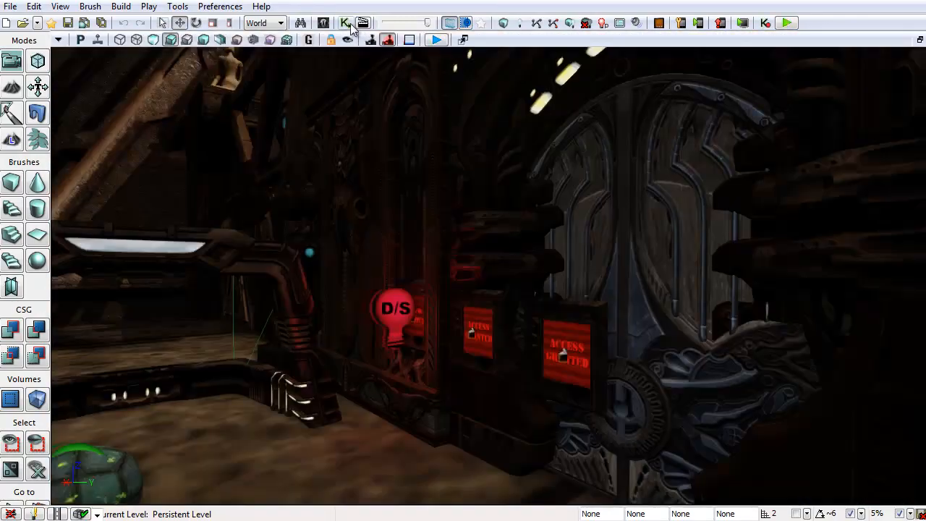
Step: Examine the test map's Kismet sequence around the Open GFx Movie node and its linked ActionScript nodes, then close Kismet
{"action": "left_click", "coordinate": [347, 24]}
{"action": "scroll", "coordinate": [260, 253], "scroll_direction": "down", "scroll_amount": 5}
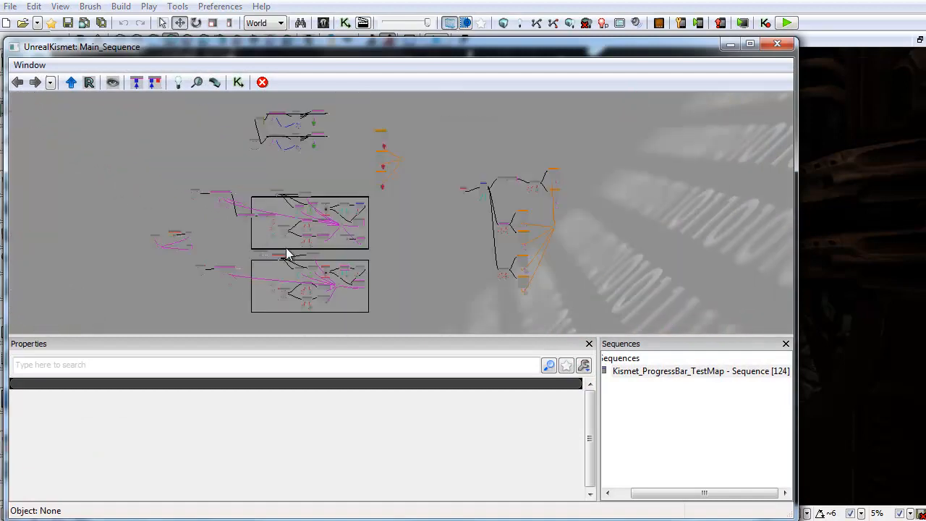
{"action": "scroll", "coordinate": [286, 249], "scroll_direction": "up", "scroll_amount": 8}
{"action": "left_click_drag", "start_coordinate": [170, 165], "coordinate": [403, 333]}
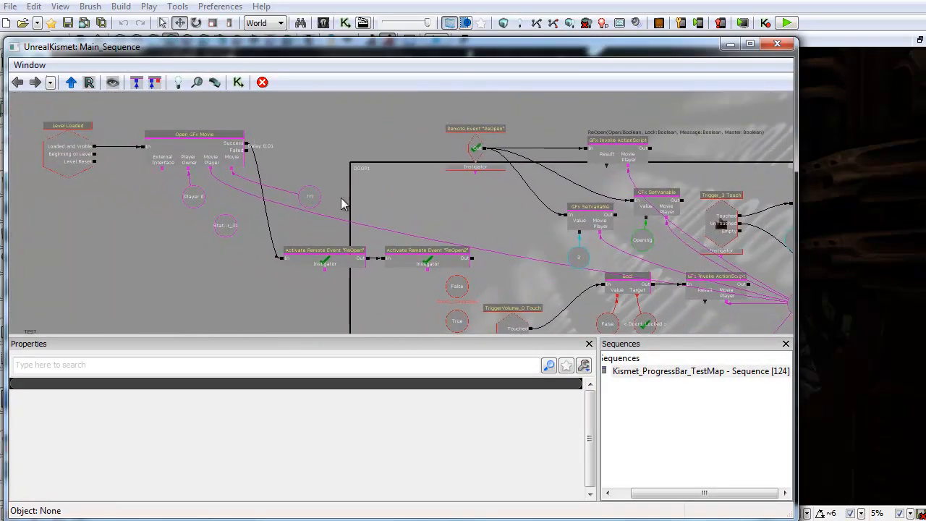
{"action": "left_click_drag", "start_coordinate": [542, 283], "coordinate": [424, 305]}
{"action": "scroll", "coordinate": [424, 305], "scroll_direction": "up", "scroll_amount": 4}
{"action": "left_click_drag", "start_coordinate": [637, 135], "coordinate": [515, 221]}
{"action": "scroll", "coordinate": [532, 209], "scroll_direction": "down", "scroll_amount": 3}
{"action": "left_click_drag", "start_coordinate": [335, 186], "coordinate": [275, 96]}
{"action": "left_click_drag", "start_coordinate": [311, 261], "coordinate": [282, 308]}
{"action": "left_click", "coordinate": [783, 47]}
Step: Reopen the recent level ScaleformQuestion.udk
{"action": "right_click_drag", "start_coordinate": [467, 352], "coordinate": [712, 272]}
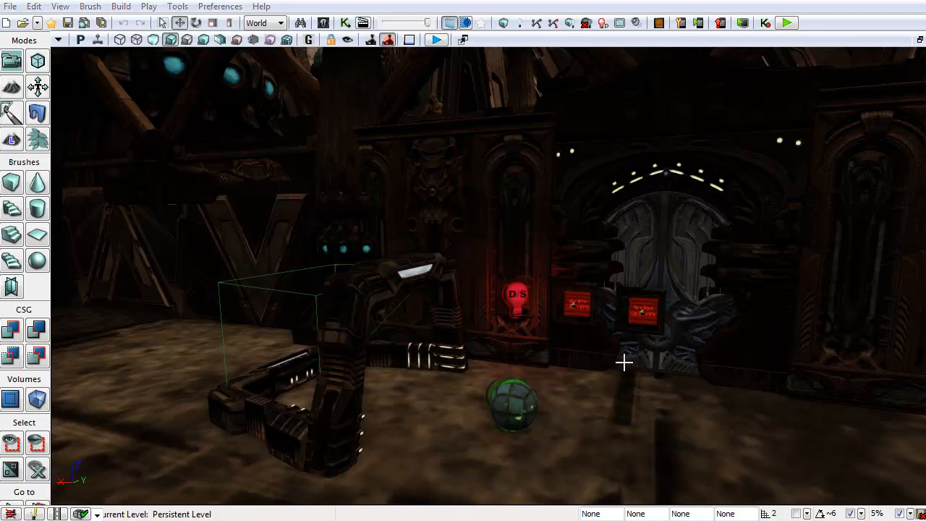
{"action": "right_click_drag", "start_coordinate": [624, 362], "coordinate": [377, 396]}
{"action": "left_click", "coordinate": [37, 23]}
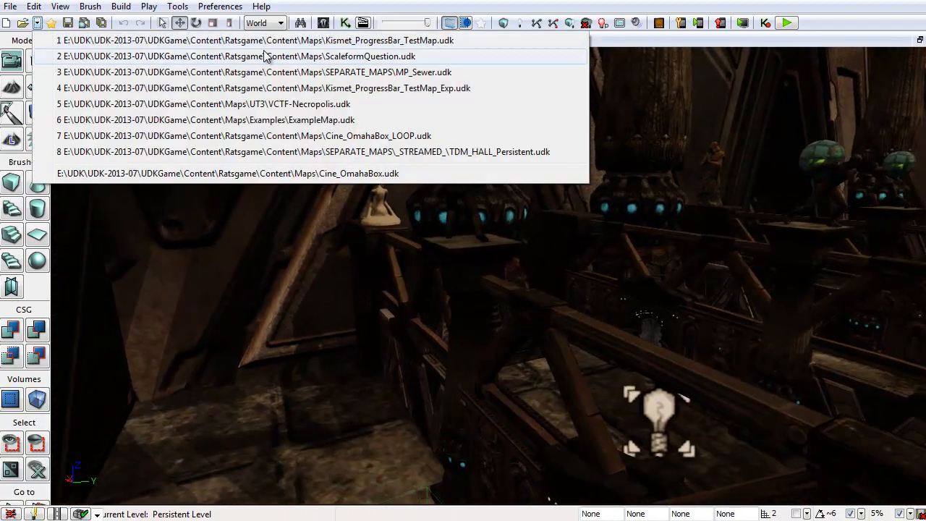
{"action": "left_click", "coordinate": [355, 57]}
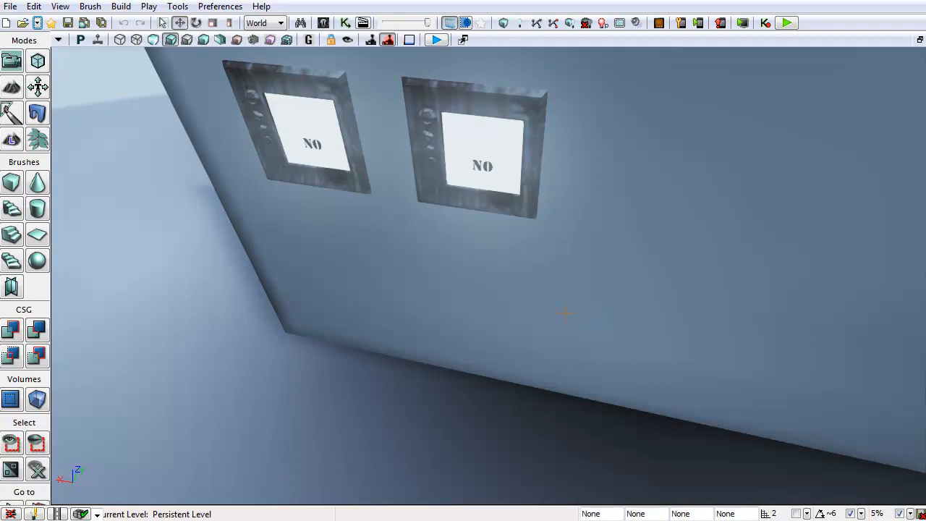
{"action": "right_click_drag", "start_coordinate": [565, 313], "coordinate": [550, 279]}
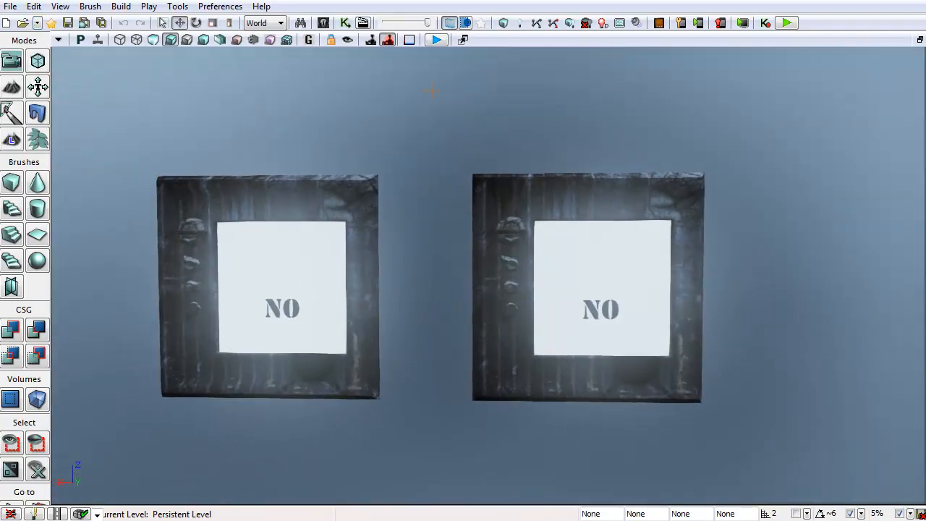
Step: Review the Question package in the Content Browser, selecting Material_INST and TextureTarget2 for comparison with the other assets
{"action": "left_click", "coordinate": [323, 24]}
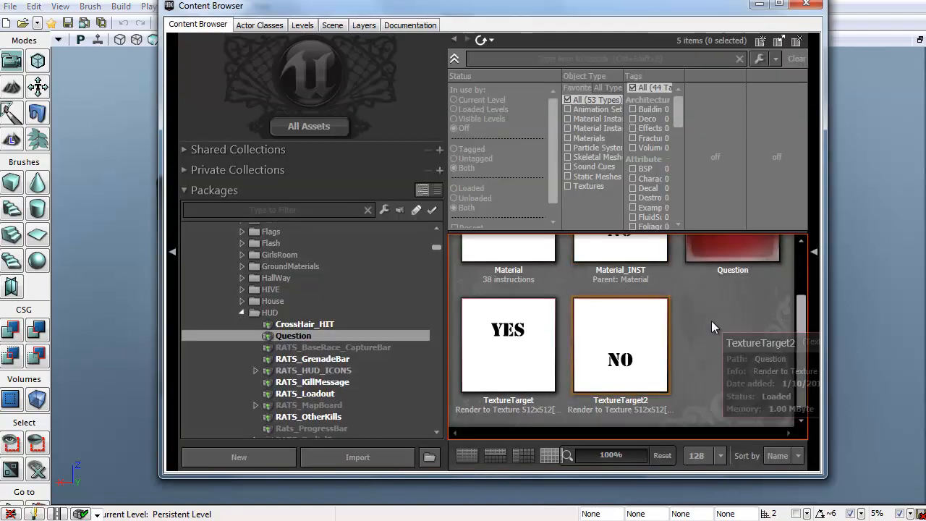
{"action": "left_click", "coordinate": [612, 253]}
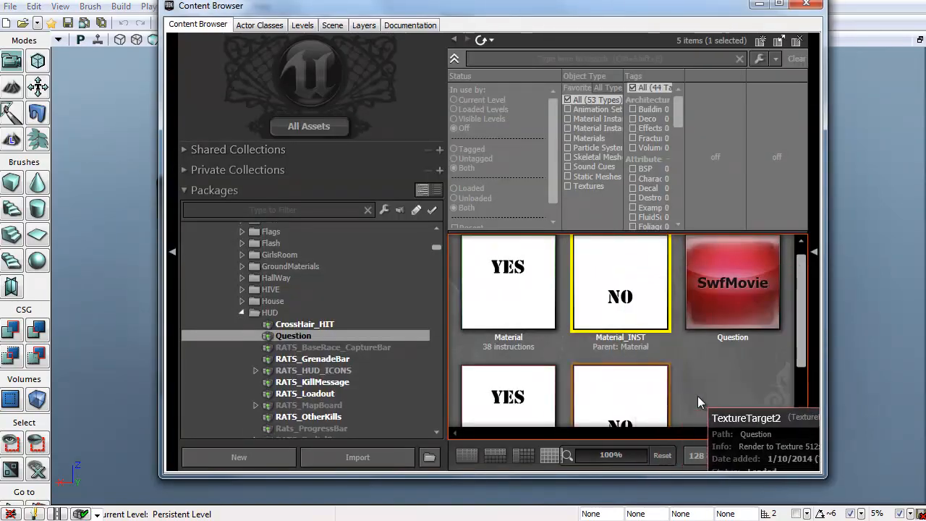
{"action": "left_click", "coordinate": [660, 382], "text": "ctrl"}
{"action": "scroll", "coordinate": [643, 326], "scroll_direction": "up", "scroll_amount": 1}
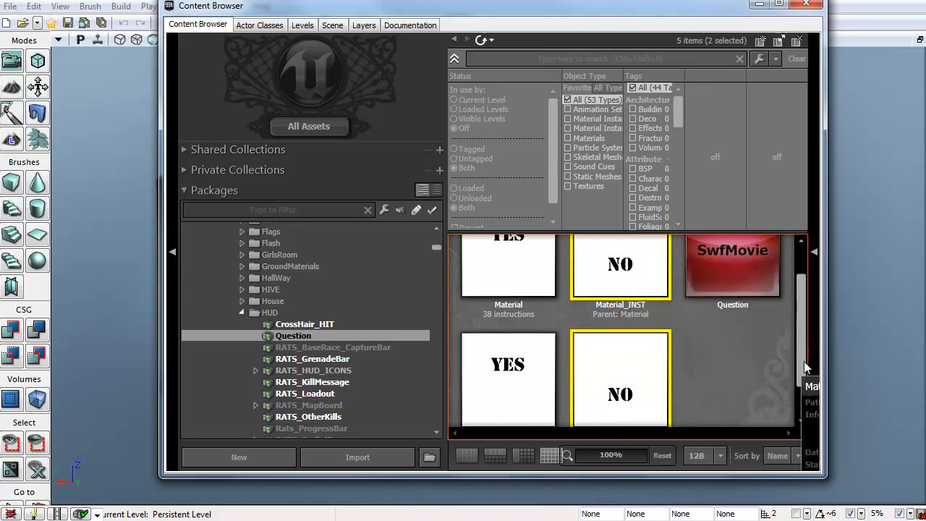
{"action": "mouse_move", "coordinate": [802, 341]}
{"action": "left_mouse_down"}
{"action": "mouse_move", "coordinate": [802, 366]}
{"action": "mouse_move", "coordinate": [800, 343]}
{"action": "left_mouse_up"}
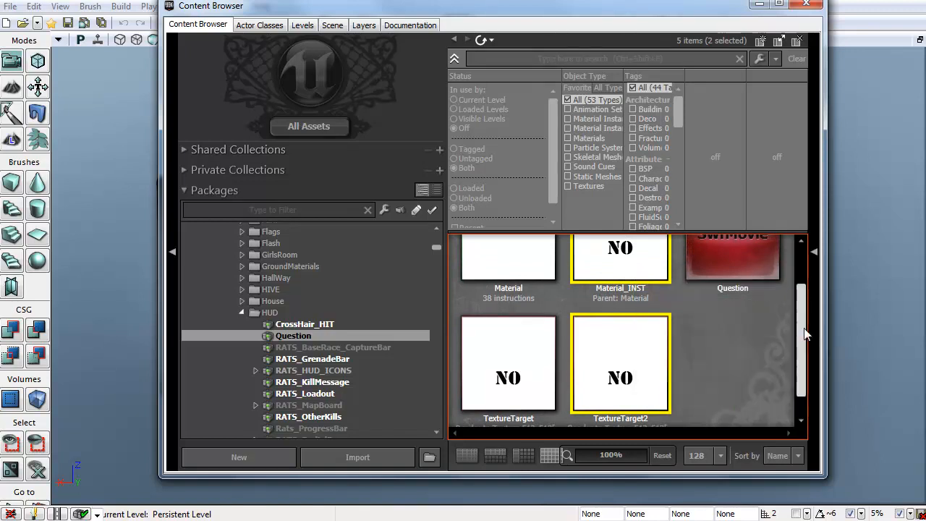
{"action": "mouse_move", "coordinate": [802, 336]}
{"action": "left_mouse_down"}
{"action": "mouse_move", "coordinate": [799, 301]}
{"action": "mouse_move", "coordinate": [801, 343]}
{"action": "left_mouse_up"}
{"action": "scroll", "coordinate": [801, 343], "scroll_direction": "up", "scroll_amount": 2}
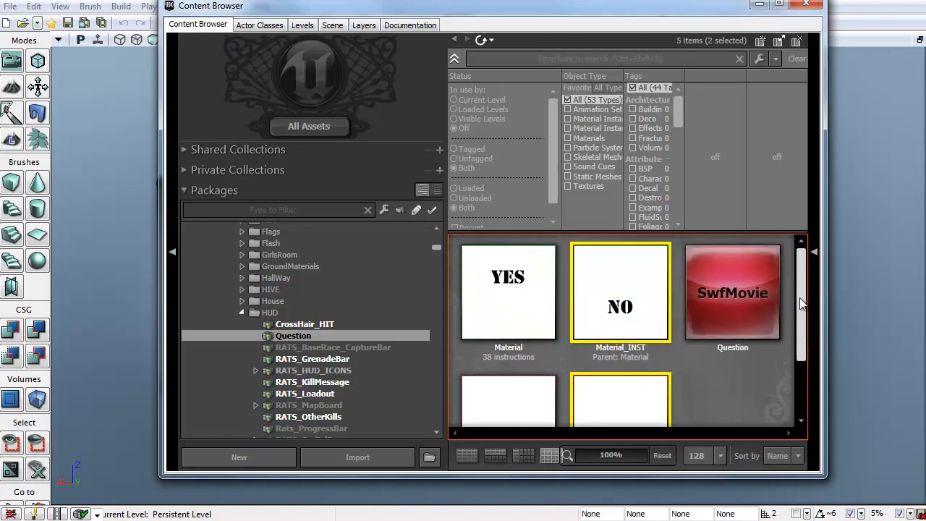
{"action": "scroll", "coordinate": [637, 321], "scroll_direction": "down", "scroll_amount": 2}
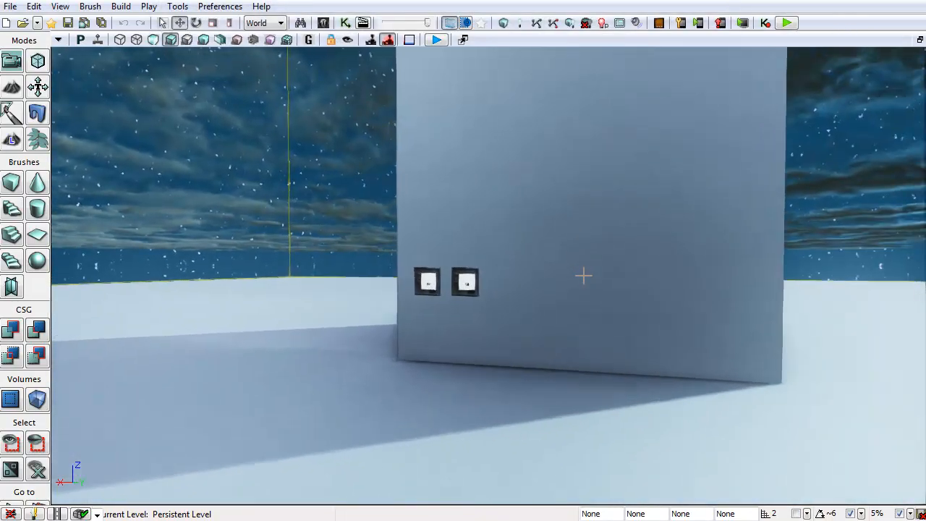
{"action": "key", "text": "w"}
{"action": "right_click_drag", "start_coordinate": [583, 275], "coordinate": [575, 295]}
{"action": "key", "text": "s"}
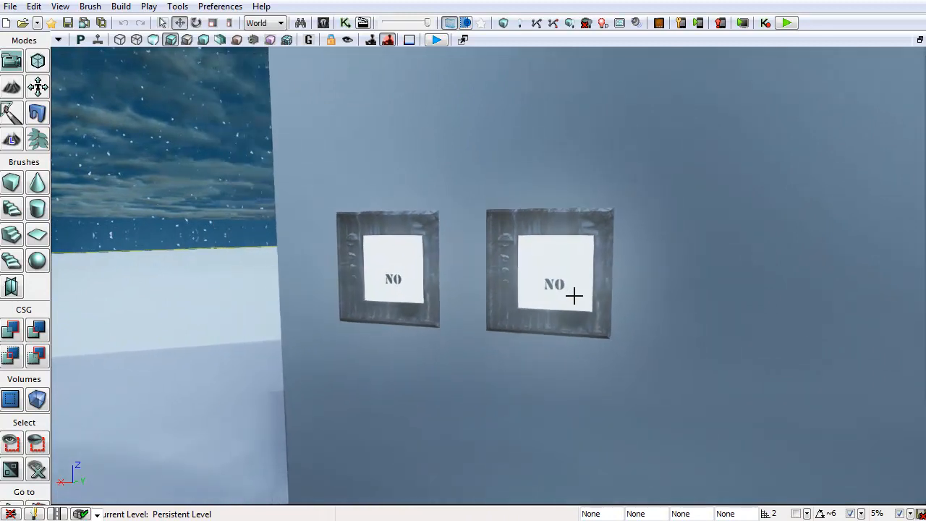